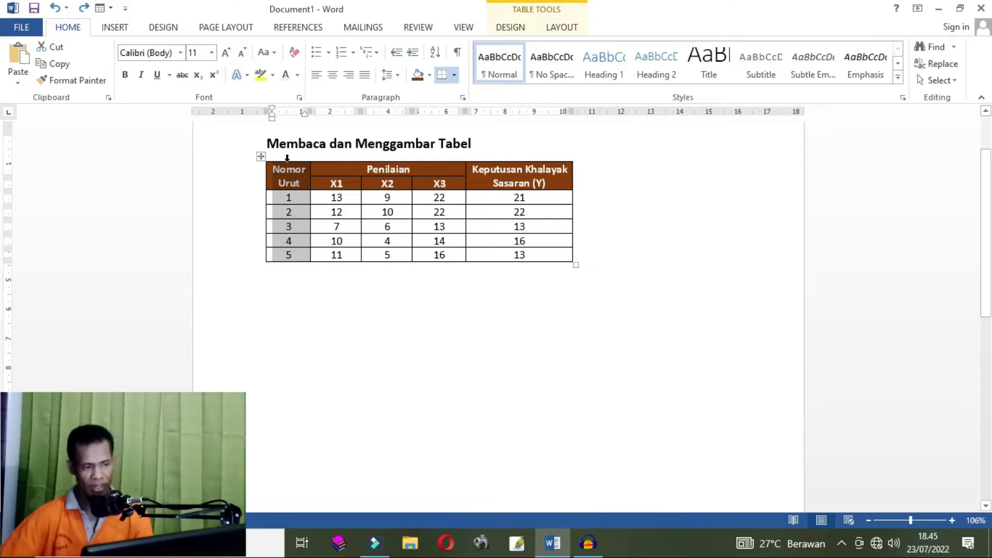
- Shade the Nomor Urut column of the table yellow
{"action": "left_click", "coordinate": [289, 158]}
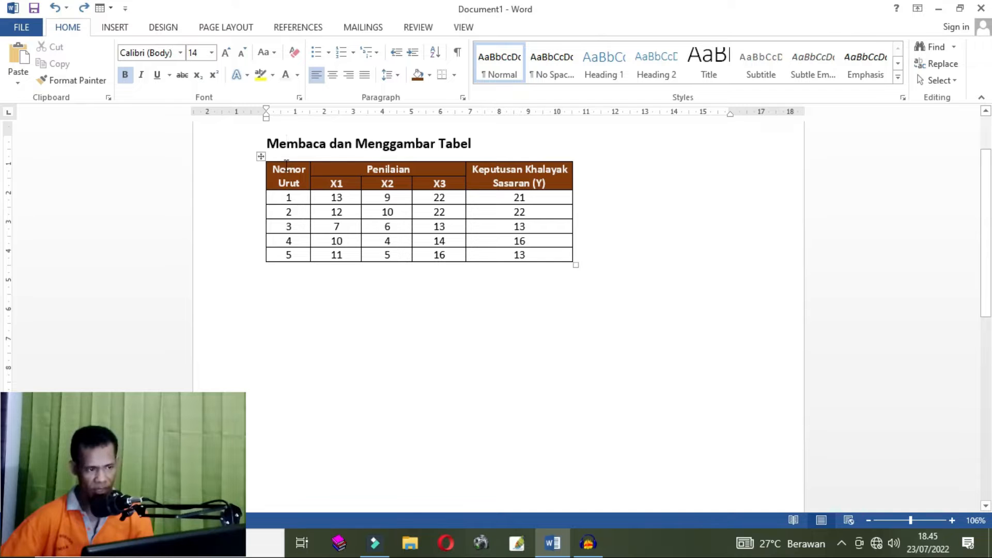
{"action": "left_click", "coordinate": [284, 160]}
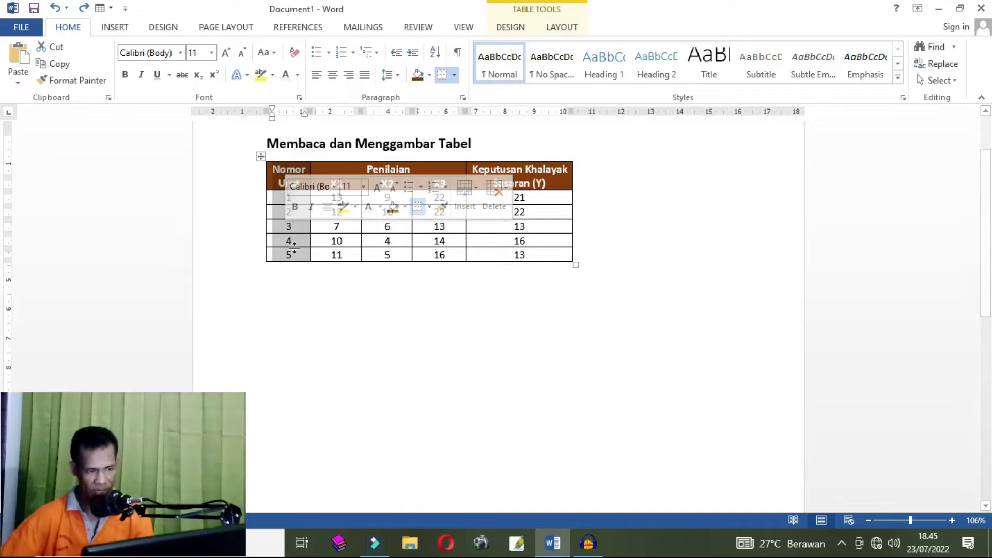
{"action": "left_click", "coordinate": [281, 188]}
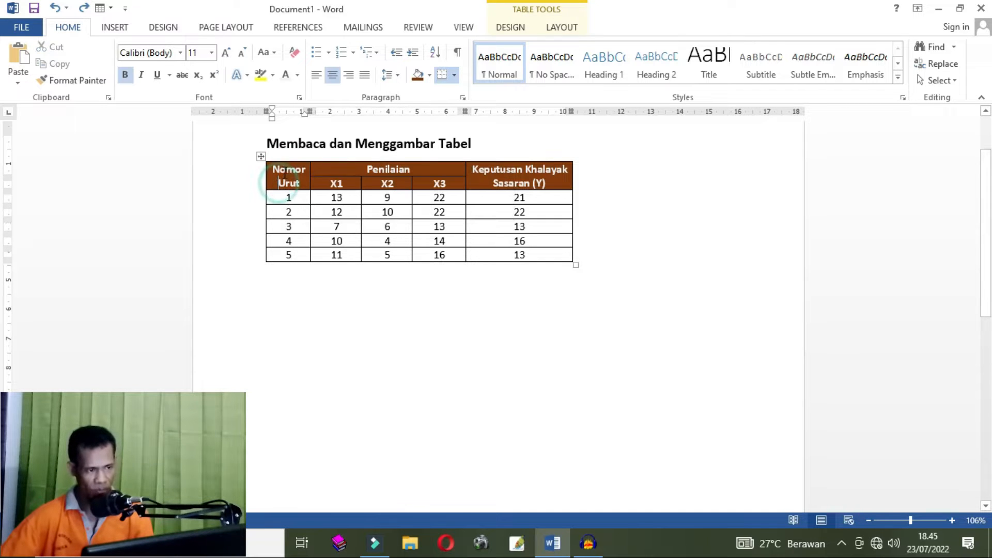
{"action": "left_click", "coordinate": [288, 159]}
{"action": "left_click", "coordinate": [289, 158]}
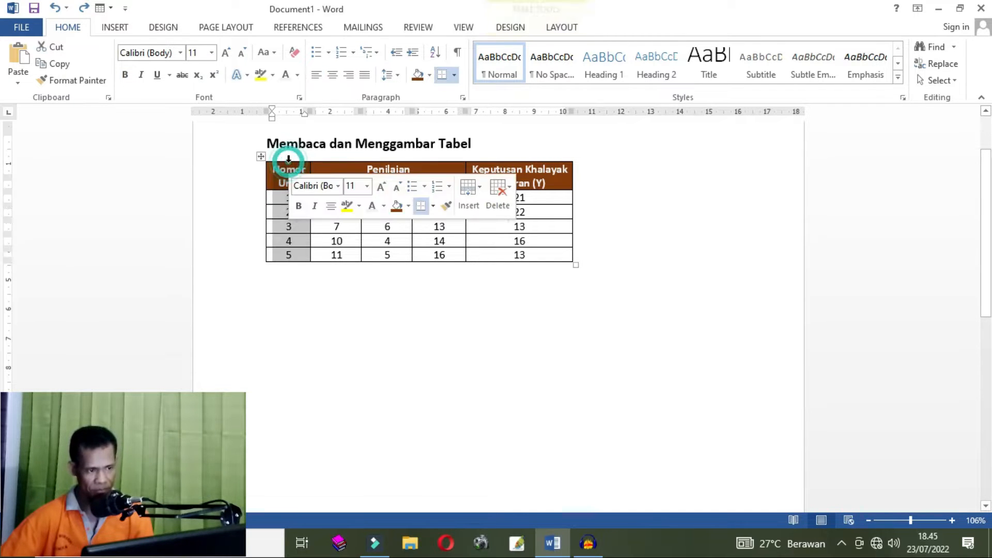
{"action": "left_click", "coordinate": [336, 255]}
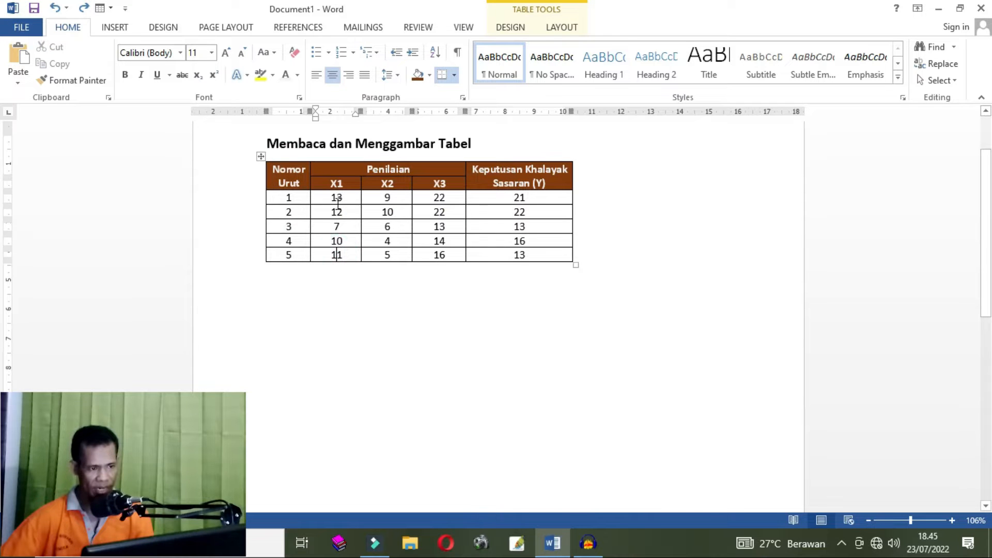
{"action": "left_click_drag", "start_coordinate": [329, 185], "coordinate": [340, 258]}
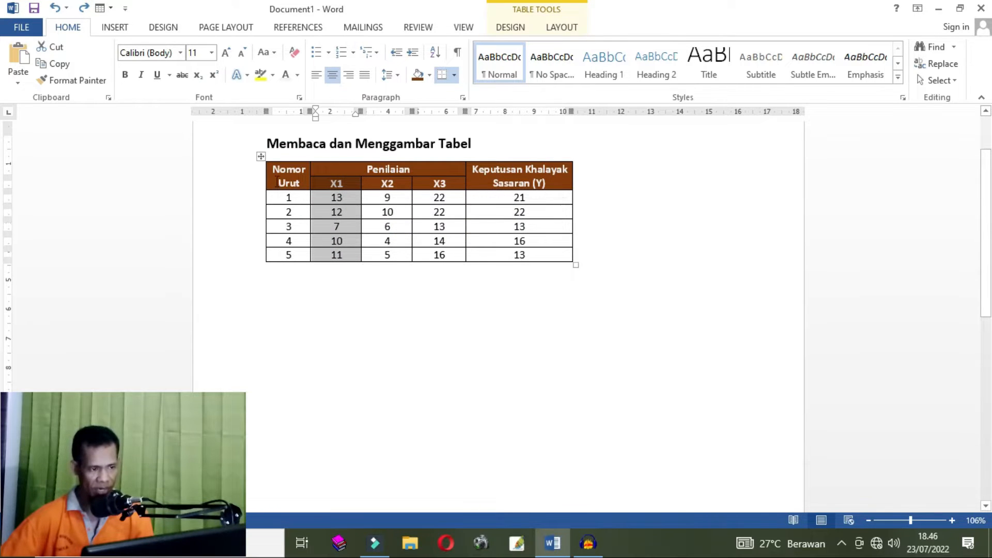
{"action": "left_click_drag", "start_coordinate": [276, 170], "coordinate": [296, 249]}
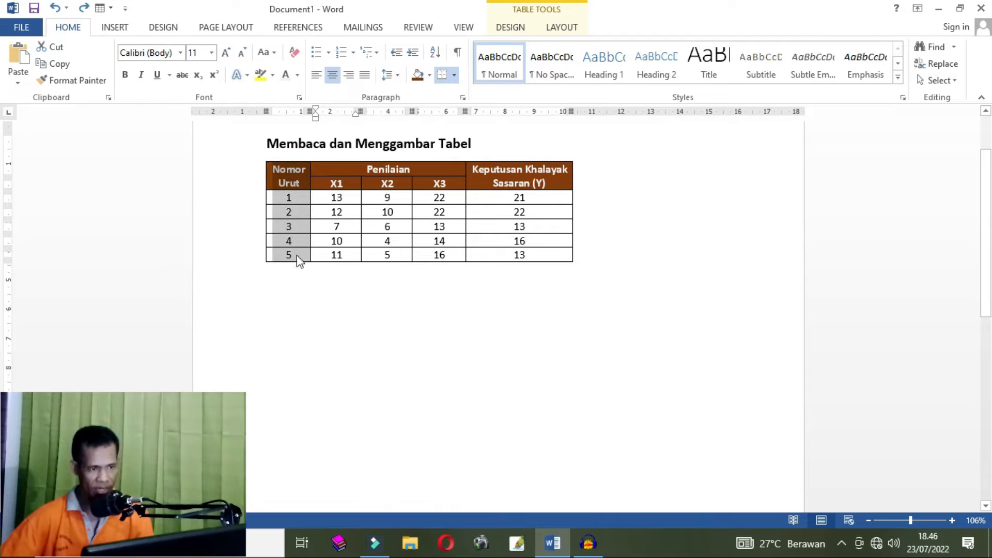
{"action": "left_click", "coordinate": [429, 75]}
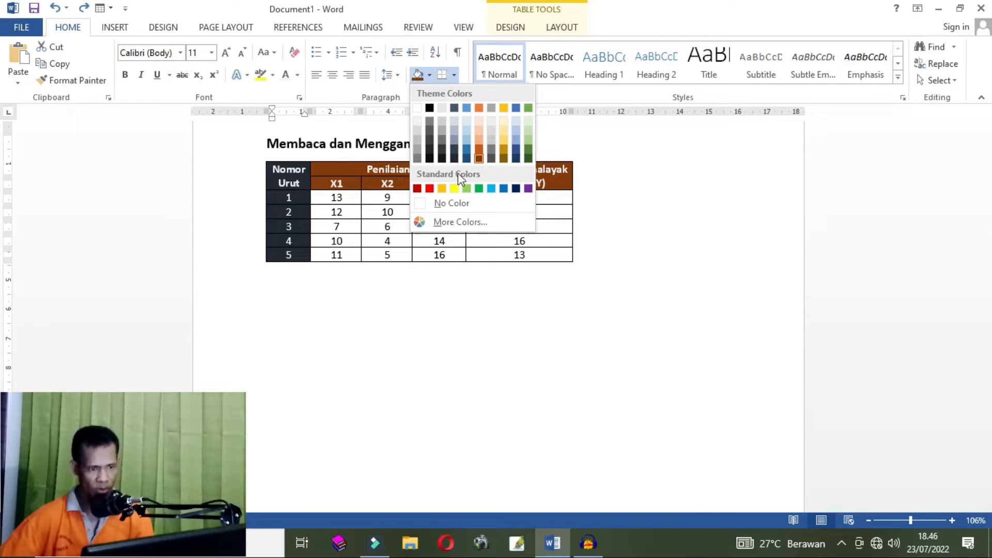
{"action": "left_click", "coordinate": [454, 188]}
- Shade the X1 column light green
{"action": "left_click_drag", "start_coordinate": [329, 189], "coordinate": [343, 257]}
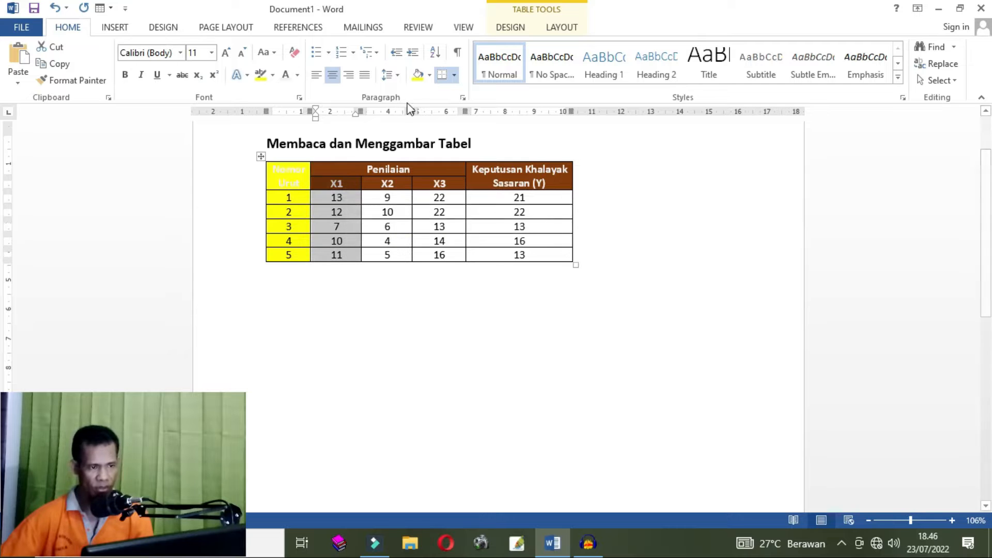
{"action": "left_click", "coordinate": [429, 75]}
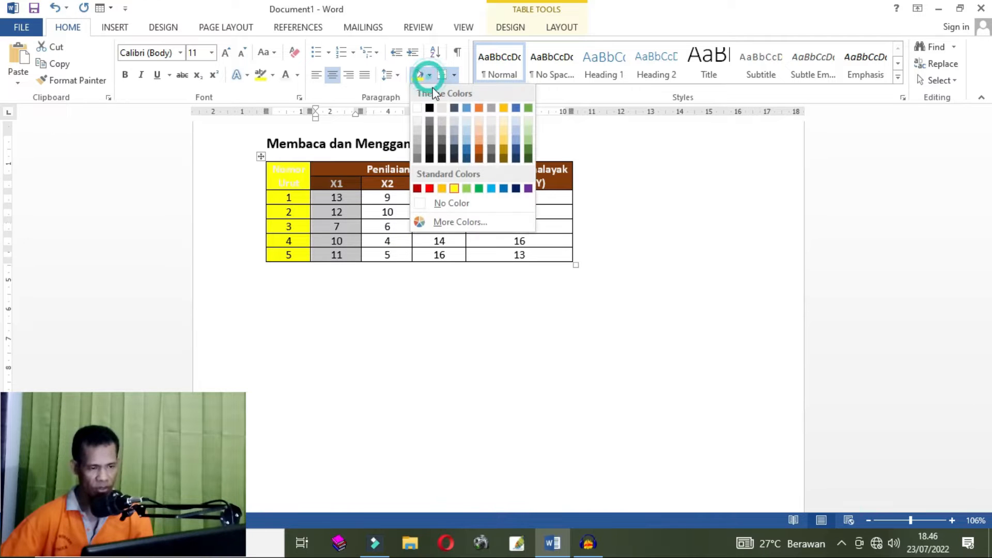
{"action": "left_click", "coordinate": [472, 189]}
- Shade the X2 column light blue
{"action": "left_click_drag", "start_coordinate": [380, 183], "coordinate": [394, 257]}
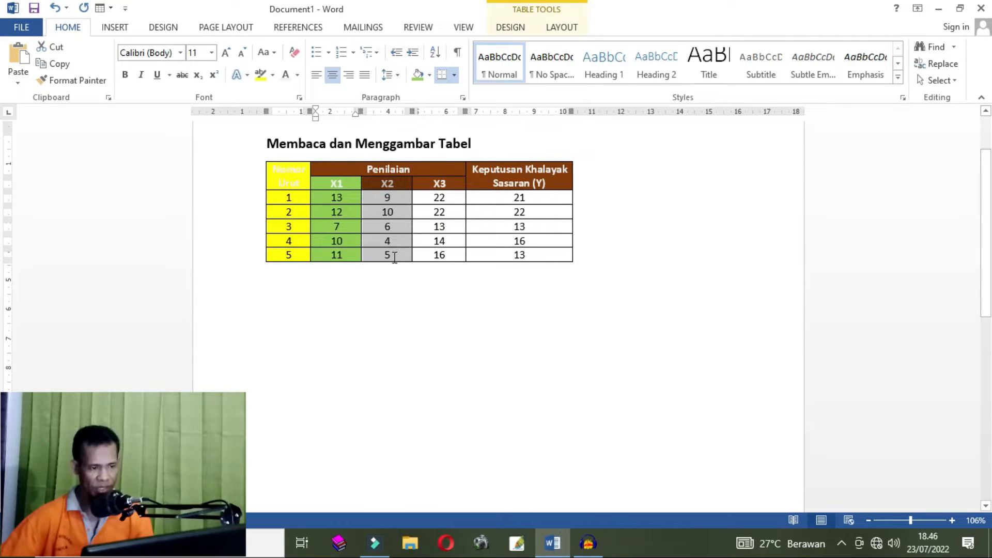
{"action": "left_click", "coordinate": [429, 76]}
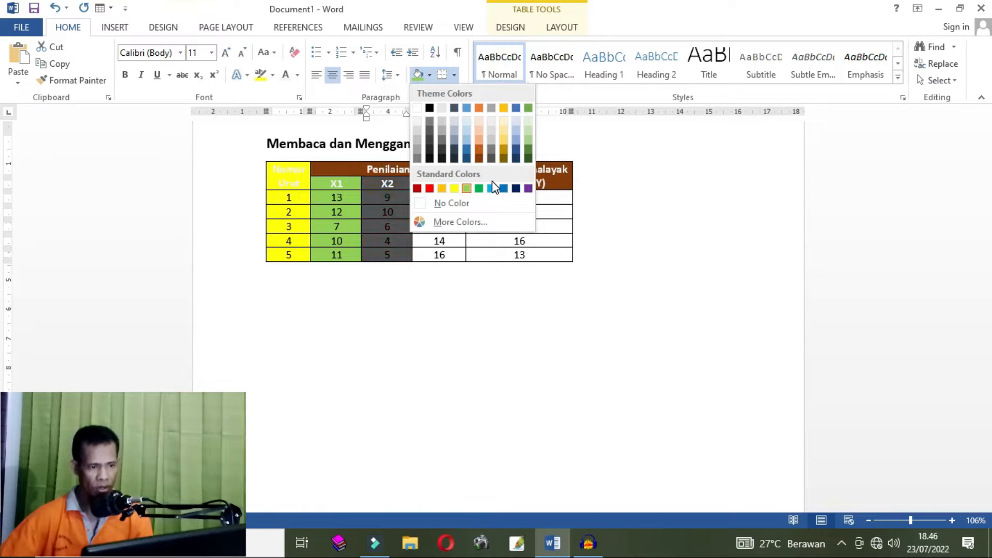
{"action": "left_click", "coordinate": [502, 189]}
- Shade the X3 column orange
{"action": "left_click_drag", "start_coordinate": [424, 182], "coordinate": [441, 260]}
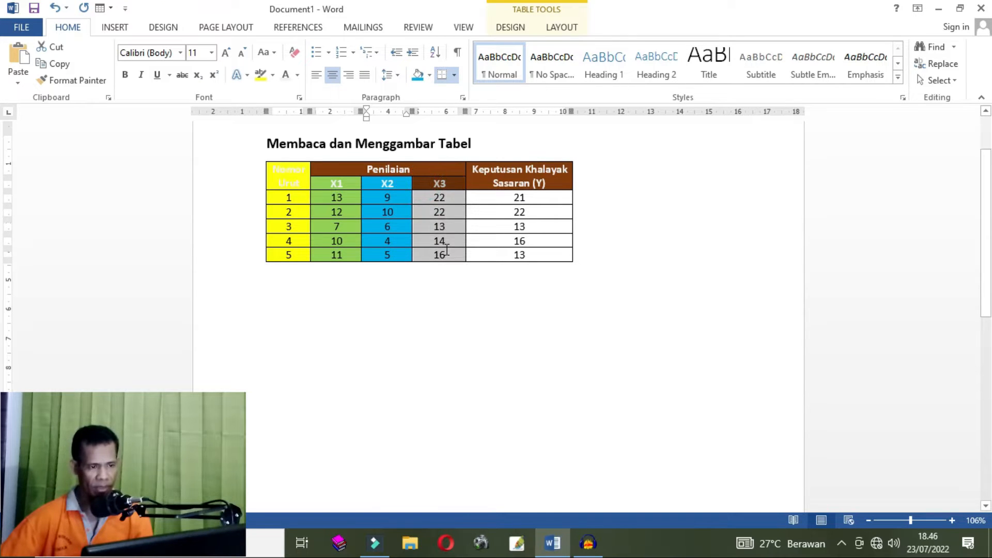
{"action": "left_click", "coordinate": [429, 76]}
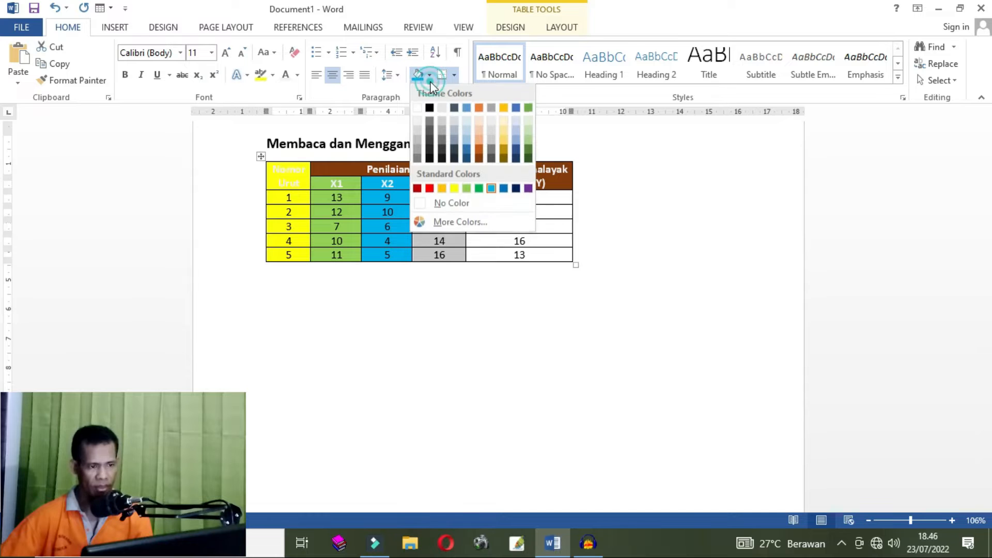
{"action": "left_click", "coordinate": [441, 189]}
- Shade the Keputusan Khalayak Sasaran (Y) column purple
{"action": "left_click_drag", "start_coordinate": [483, 177], "coordinate": [538, 255]}
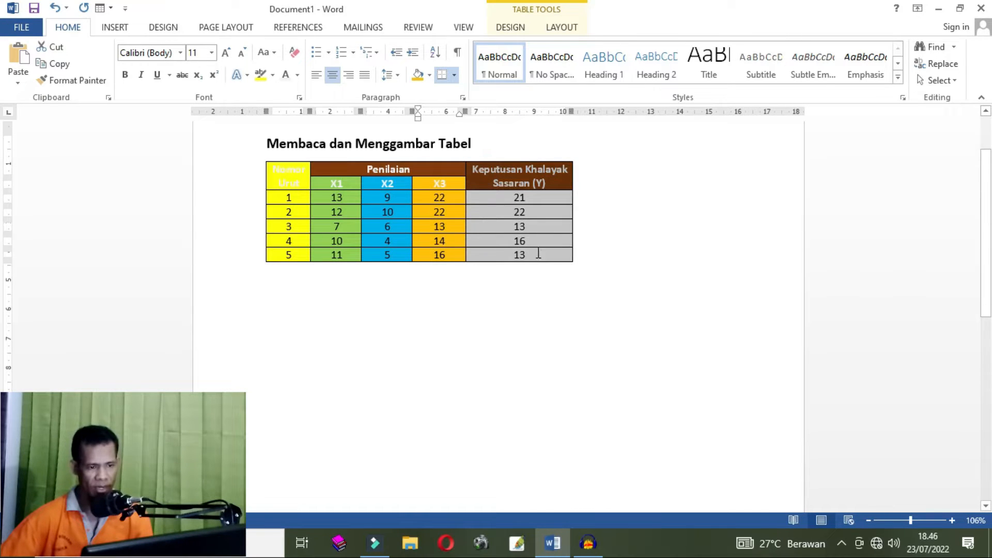
{"action": "left_click", "coordinate": [430, 76]}
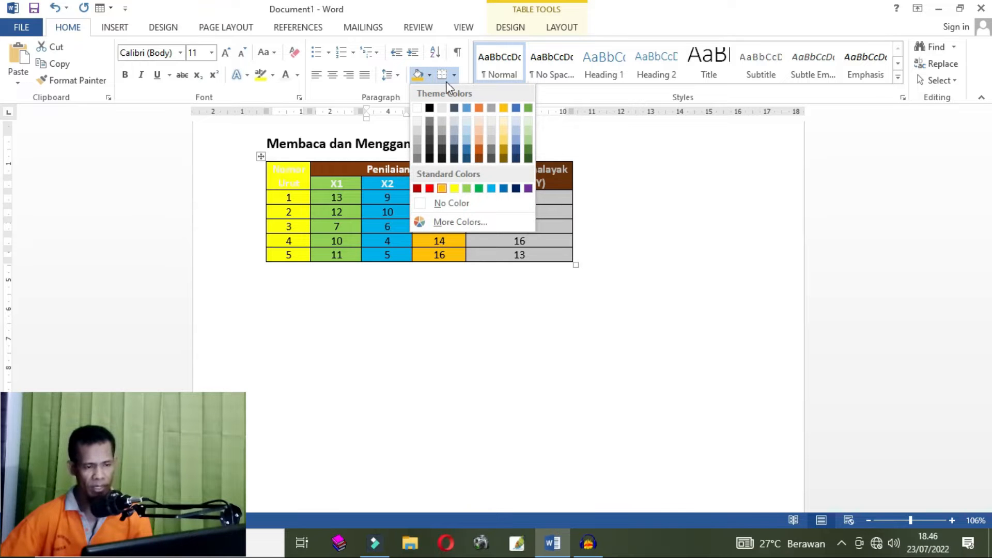
{"action": "left_click", "coordinate": [593, 172]}
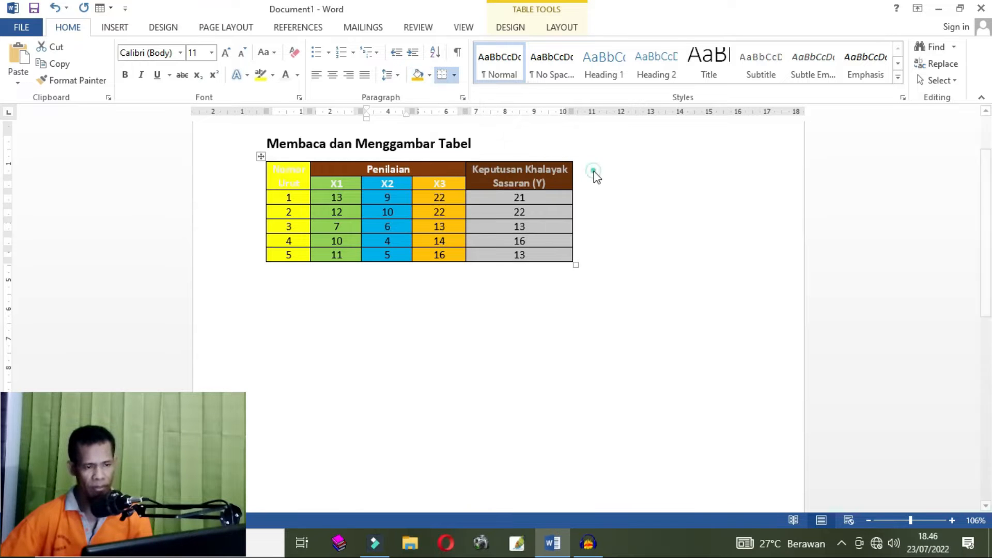
{"action": "left_click", "coordinate": [429, 75]}
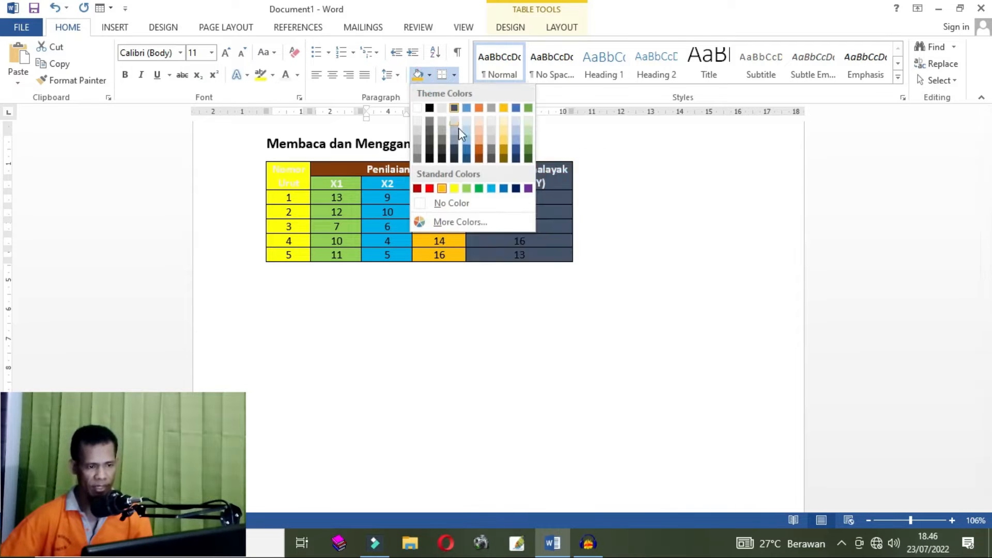
{"action": "left_click", "coordinate": [528, 188]}
{"action": "left_click", "coordinate": [671, 231]}
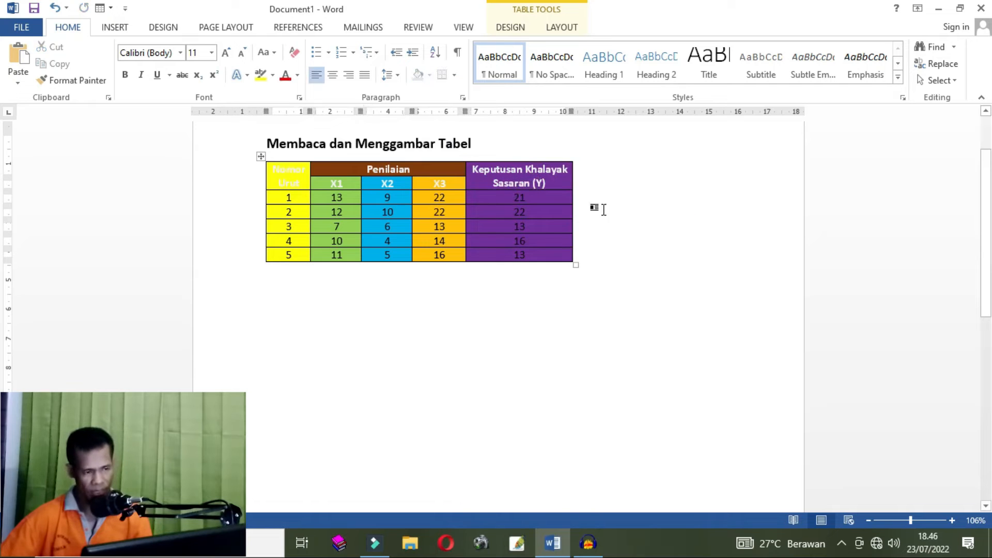
{"action": "left_click", "coordinate": [284, 160]}
{"action": "left_click", "coordinate": [325, 183]}
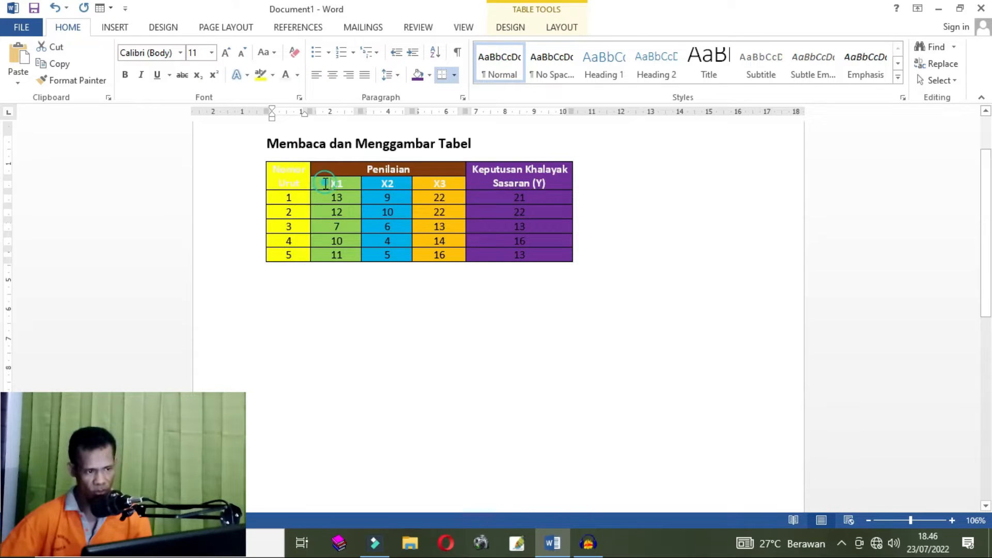
{"action": "left_click_drag", "start_coordinate": [324, 183], "coordinate": [337, 254]}
{"action": "left_click_drag", "start_coordinate": [384, 180], "coordinate": [388, 231]}
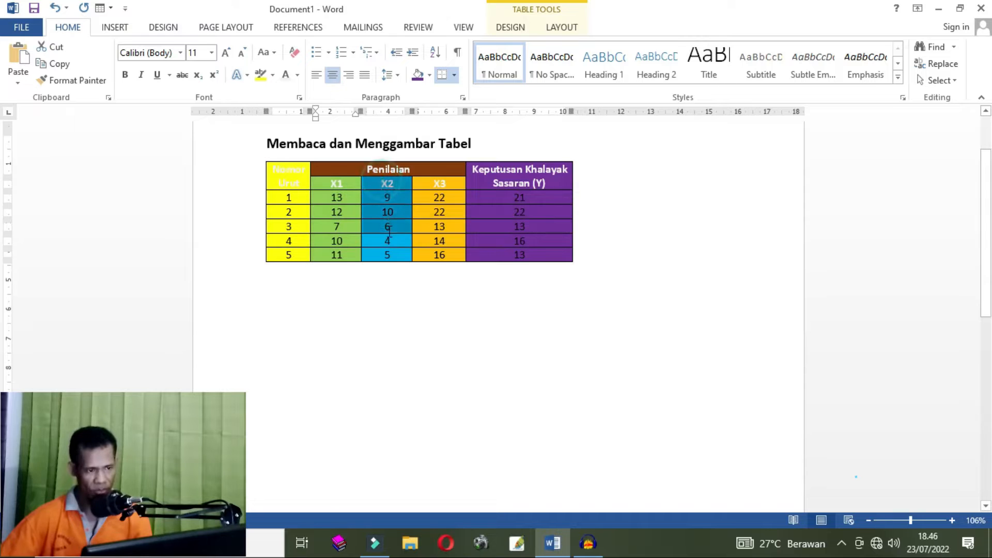
{"action": "left_click", "coordinate": [389, 239]}
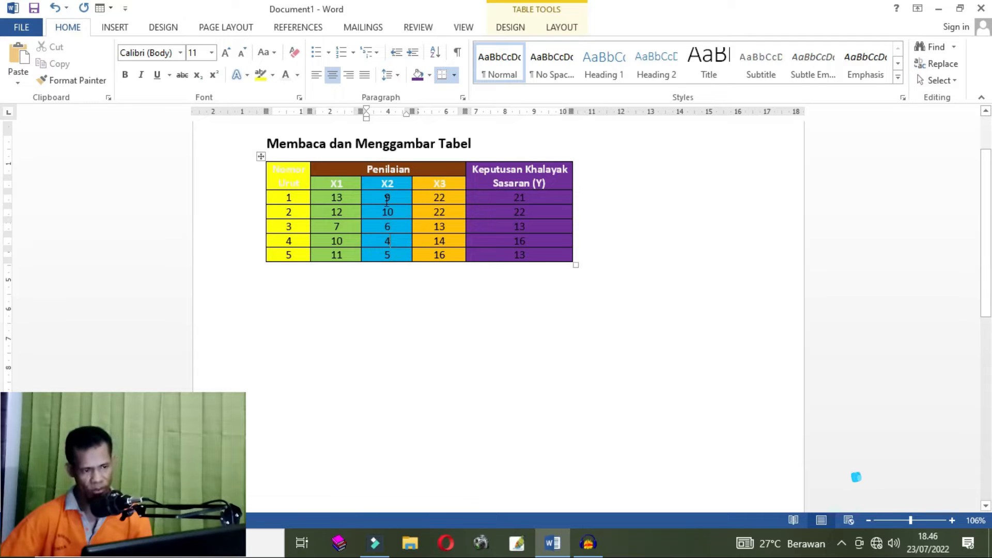
{"action": "left_click_drag", "start_coordinate": [430, 180], "coordinate": [438, 252]}
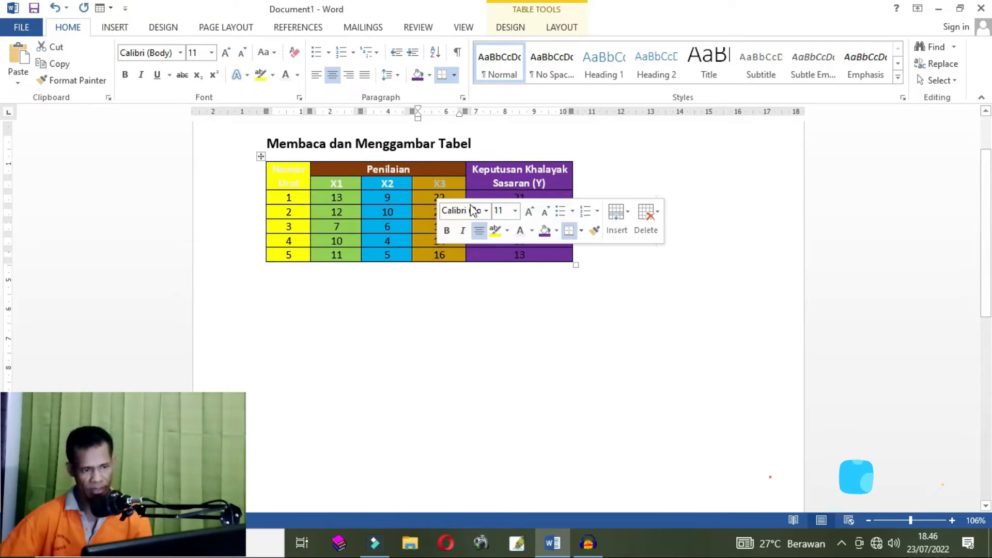
{"action": "left_click_drag", "start_coordinate": [482, 174], "coordinate": [519, 261]}
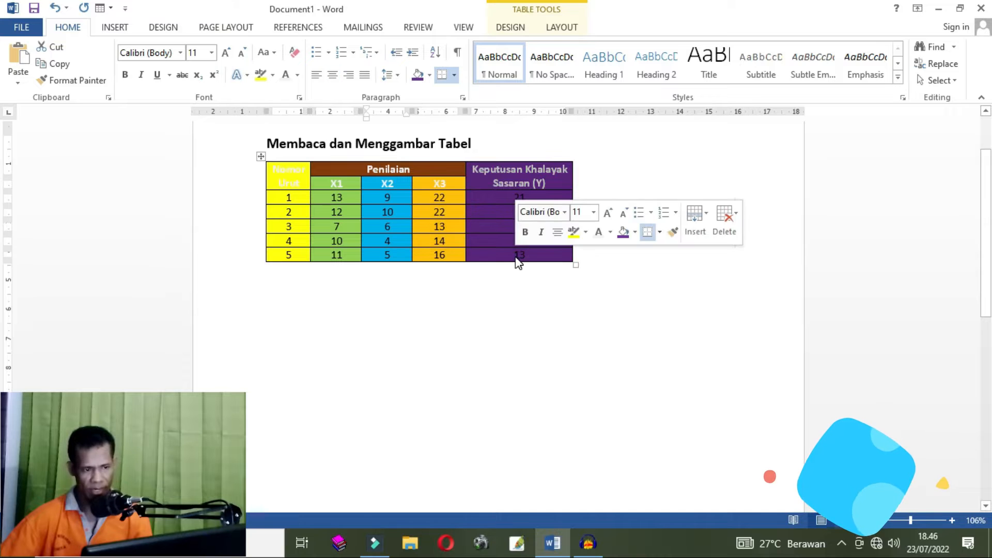
{"action": "left_click", "coordinate": [519, 287]}
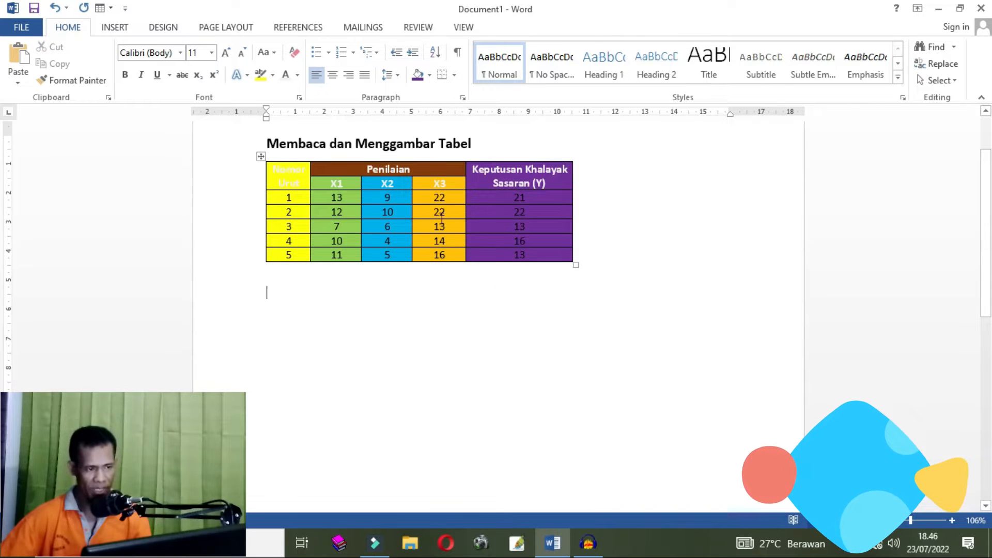
{"action": "left_click_drag", "start_coordinate": [311, 168], "coordinate": [495, 175]}
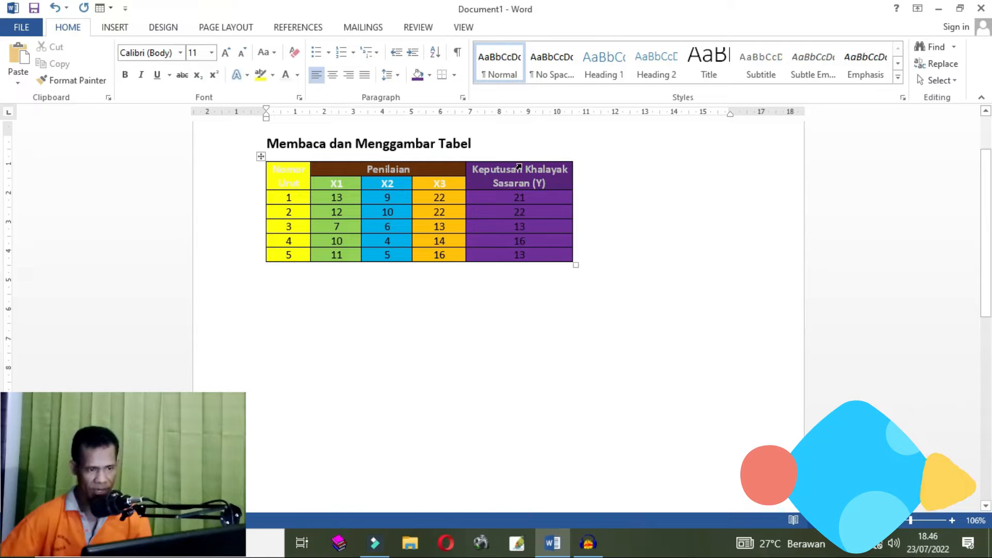
{"action": "left_click", "coordinate": [516, 170]}
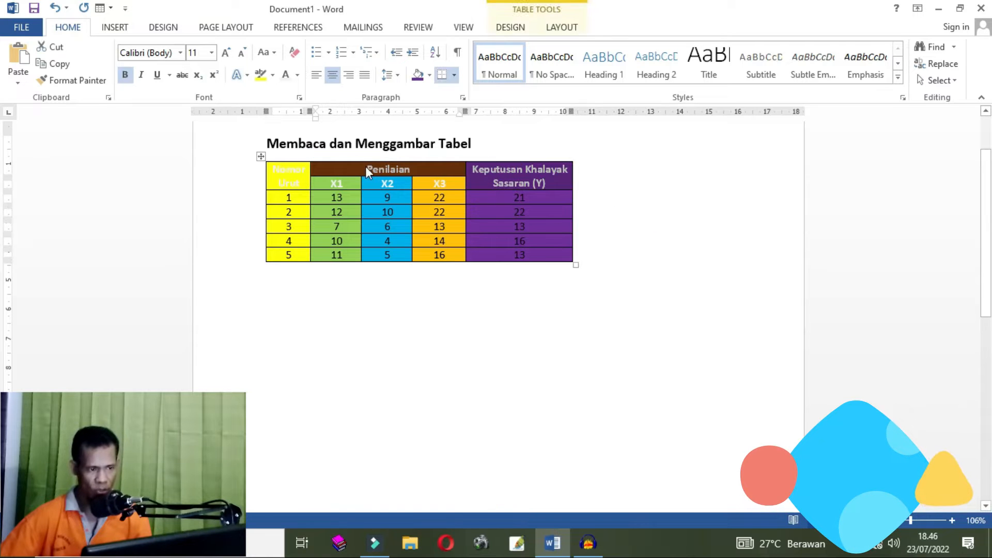
{"action": "left_click", "coordinate": [311, 188]}
{"action": "left_click_drag", "start_coordinate": [311, 188], "coordinate": [439, 184]}
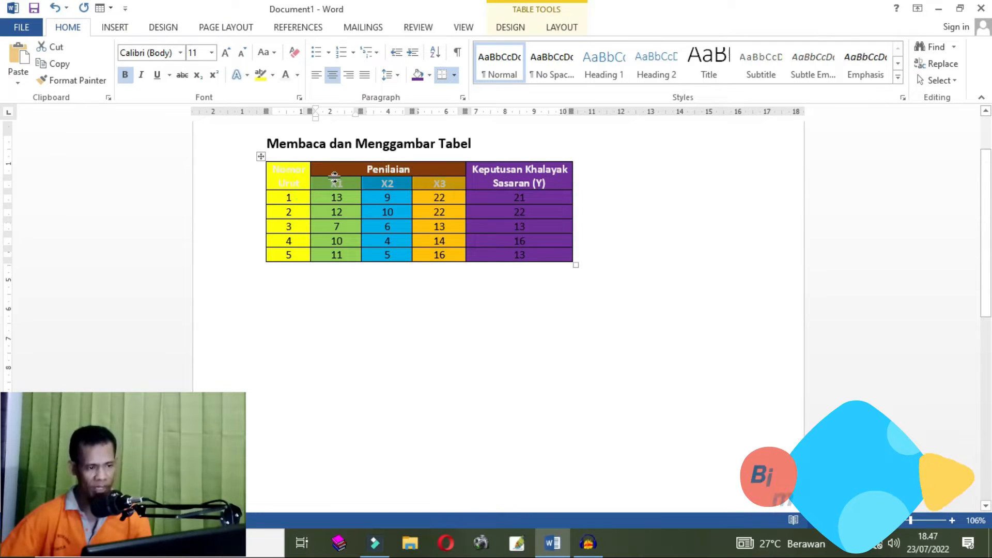
{"action": "left_click_drag", "start_coordinate": [268, 197], "coordinate": [536, 196]}
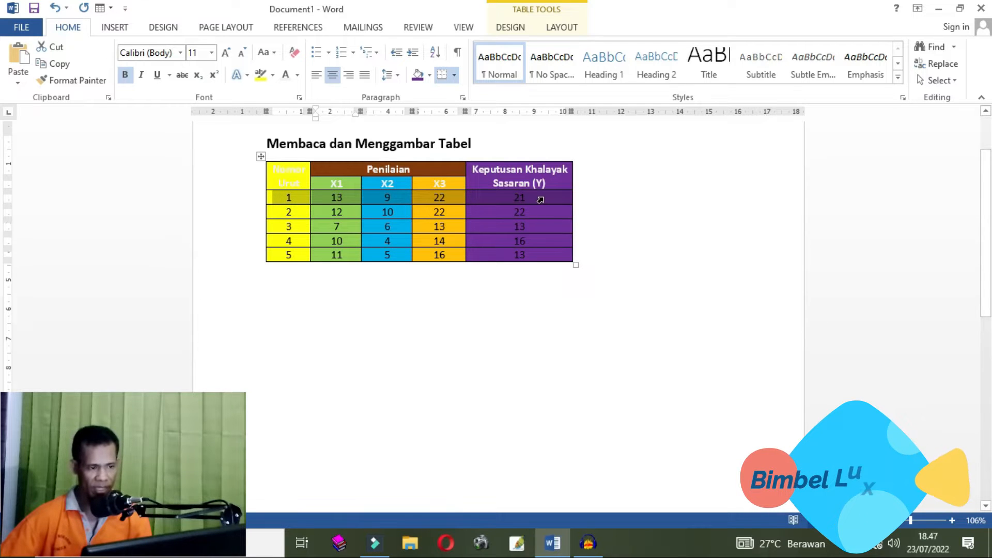
{"action": "left_click", "coordinate": [315, 174]}
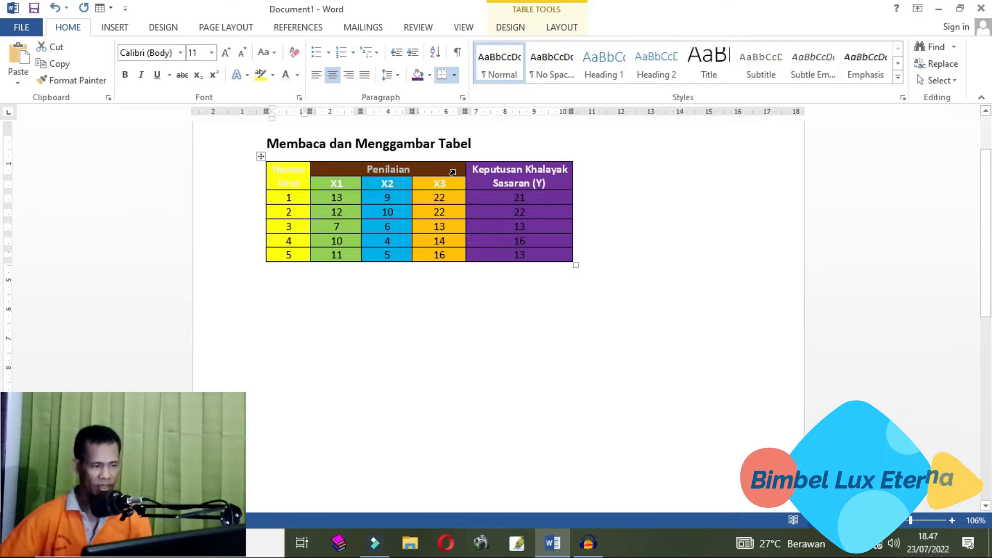
{"action": "left_click", "coordinate": [430, 76]}
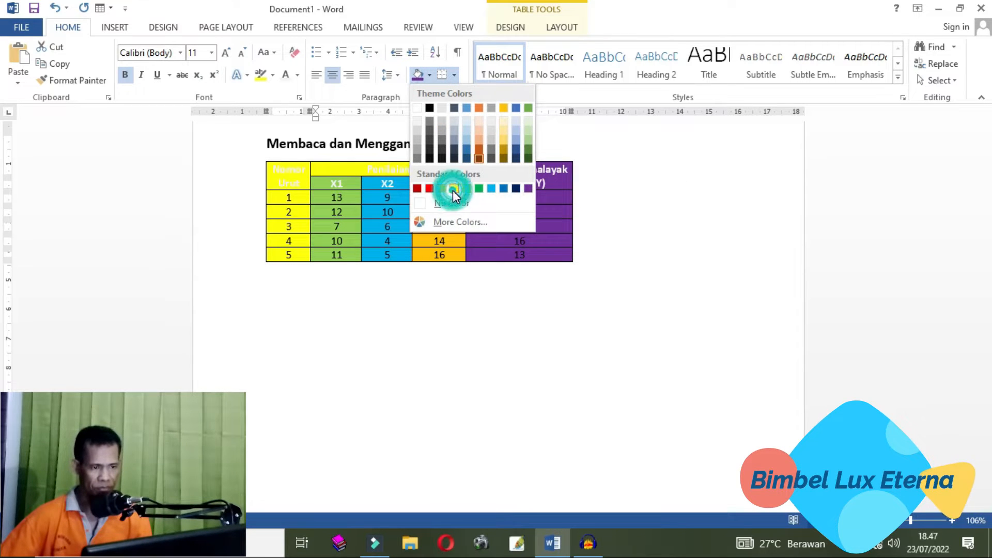
{"action": "left_click", "coordinate": [468, 222]}
{"action": "left_click", "coordinate": [580, 179]}
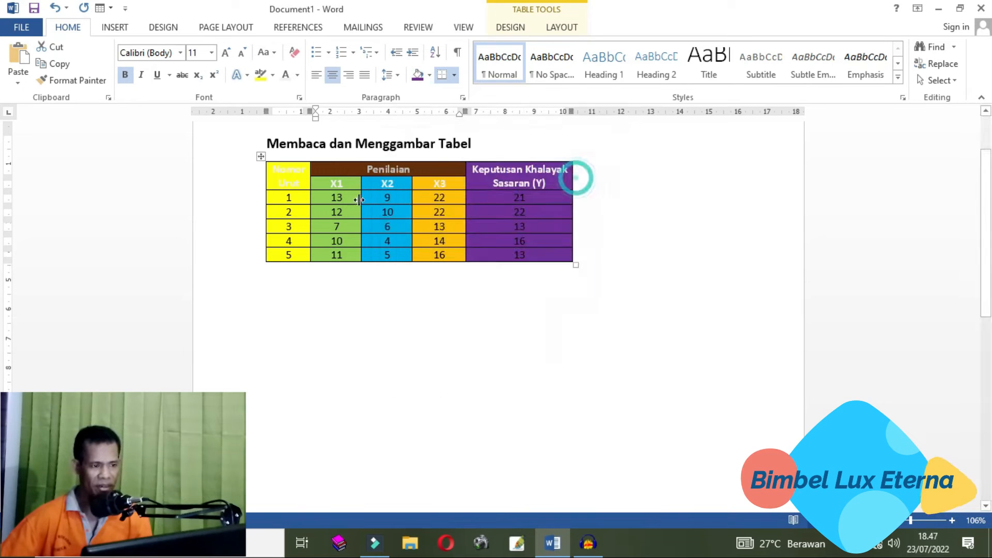
- Shade the X1, X2 and X3 header cells dark blue
{"action": "left_click", "coordinate": [322, 184]}
{"action": "left_click_drag", "start_coordinate": [322, 185], "coordinate": [464, 183]}
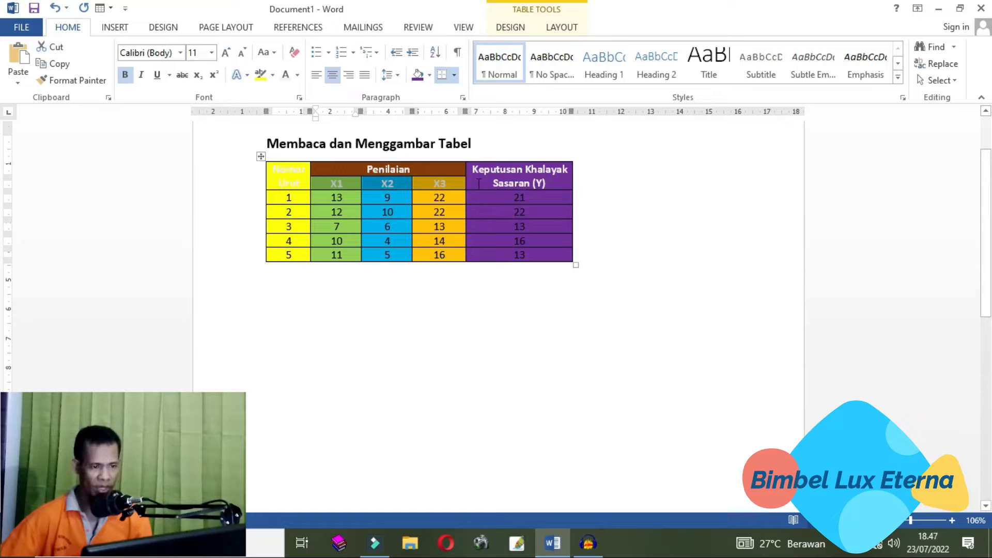
{"action": "left_click", "coordinate": [429, 75]}
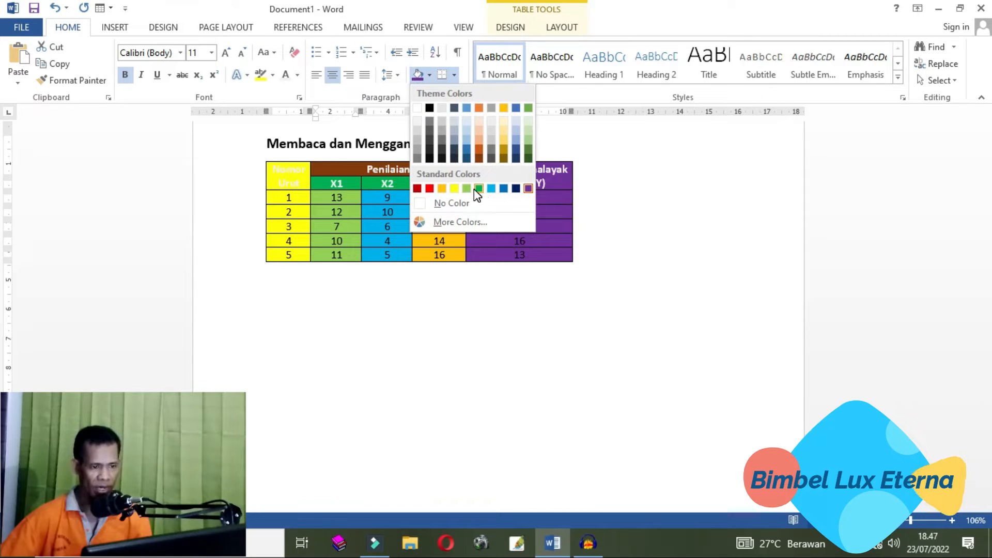
{"action": "left_click", "coordinate": [516, 148]}
{"action": "left_click", "coordinate": [469, 321]}
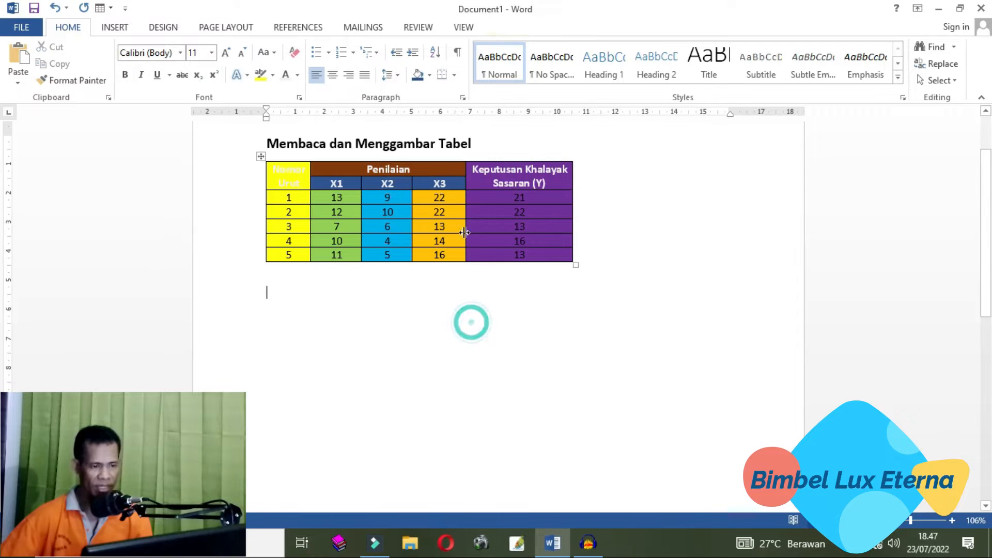
- Review the shaded table by selecting its header cells and each data row in turn
{"action": "left_click", "coordinate": [350, 170]}
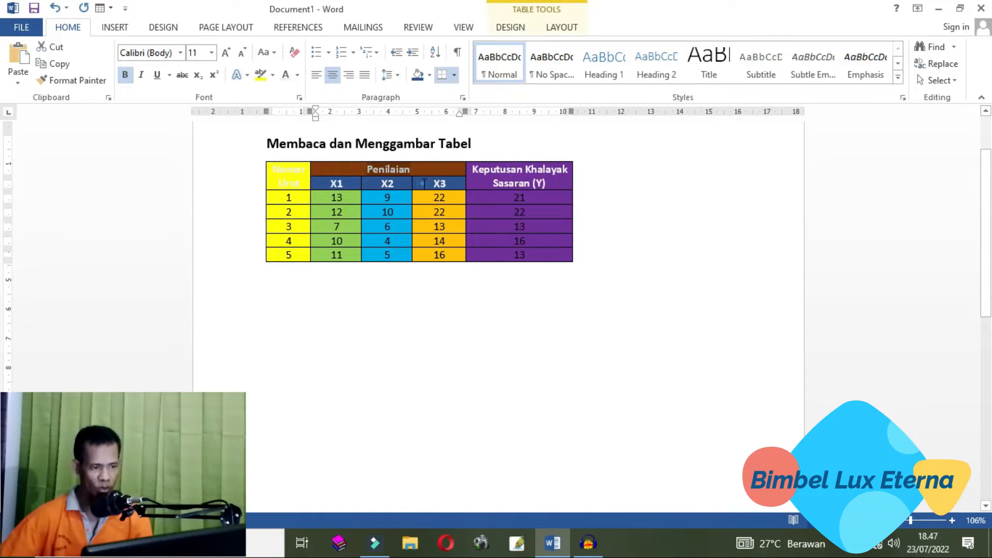
{"action": "left_click", "coordinate": [313, 179]}
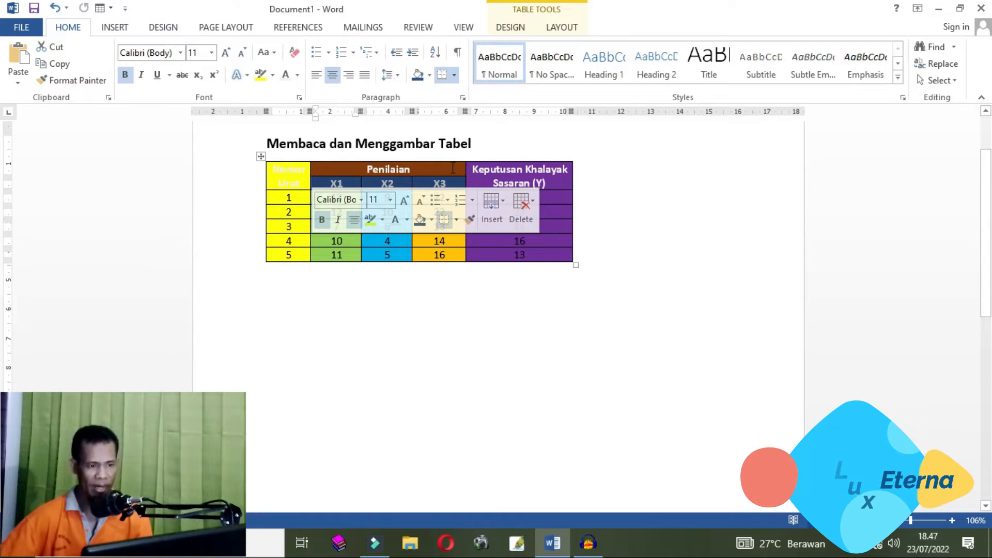
{"action": "left_click_drag", "start_coordinate": [473, 169], "coordinate": [563, 180]}
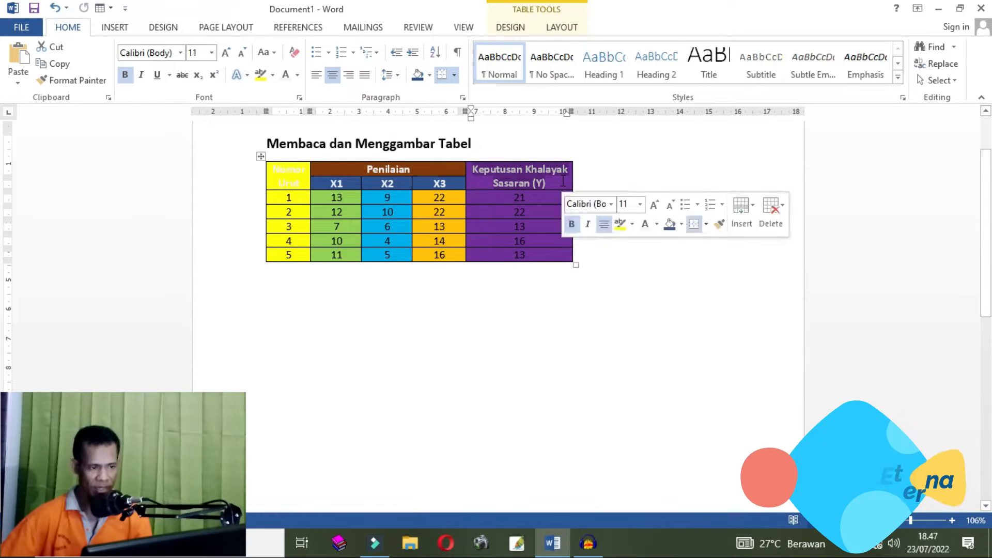
{"action": "left_click", "coordinate": [271, 172]}
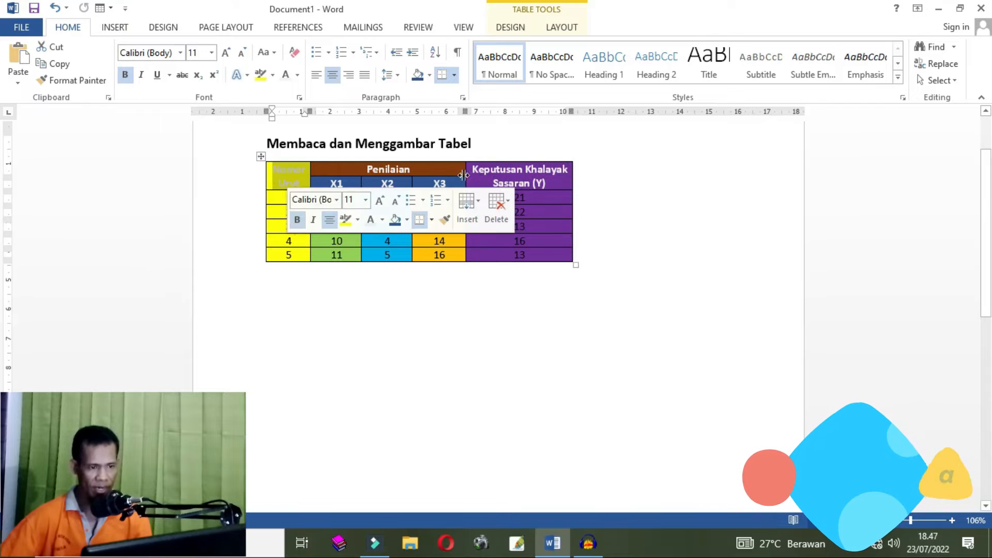
{"action": "left_click", "coordinate": [492, 175]}
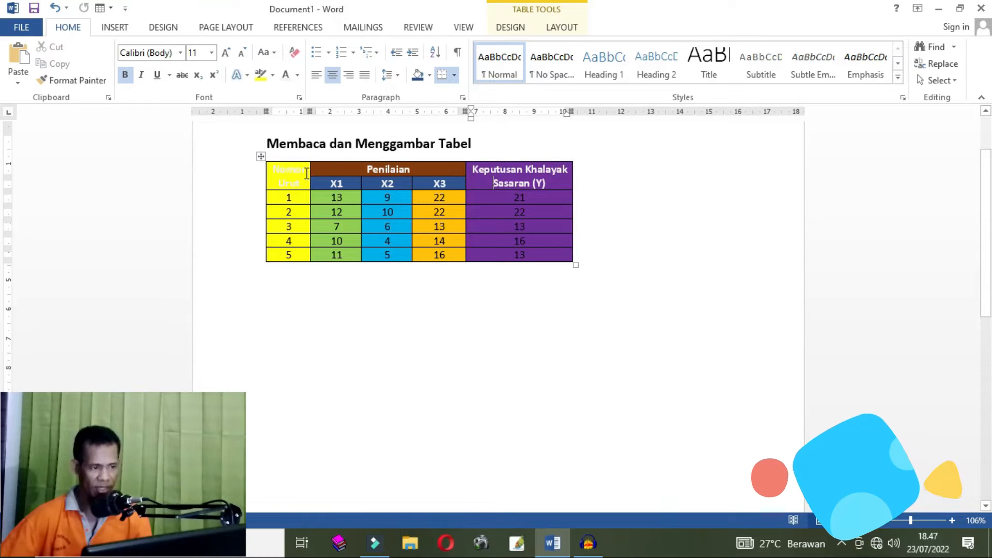
{"action": "left_click_drag", "start_coordinate": [274, 169], "coordinate": [305, 188]}
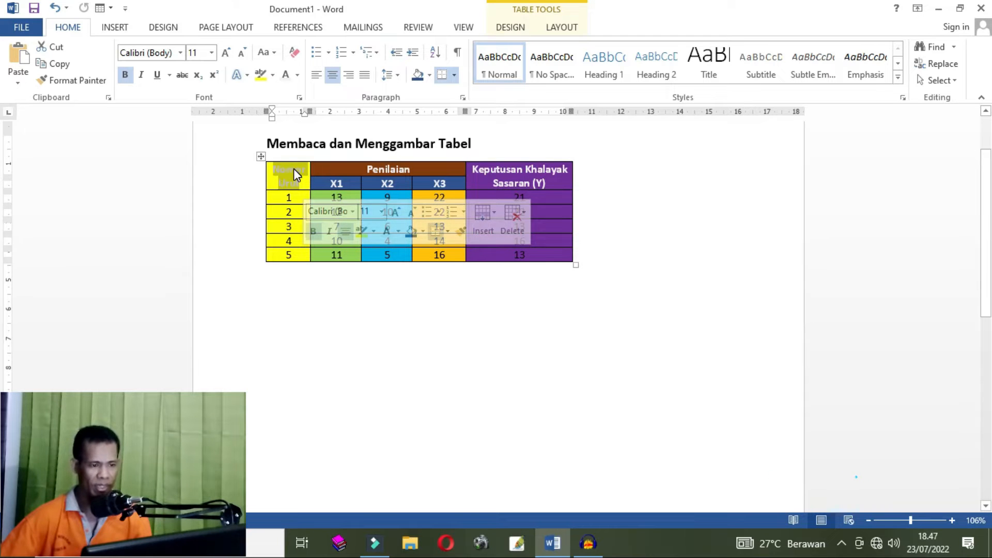
{"action": "left_click_drag", "start_coordinate": [475, 169], "coordinate": [476, 176]}
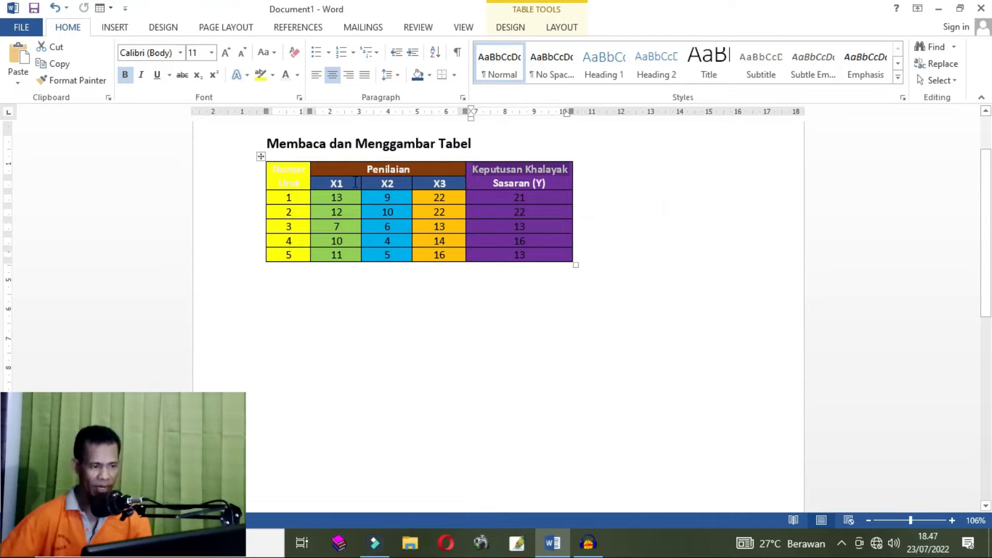
{"action": "left_click_drag", "start_coordinate": [332, 181], "coordinate": [436, 184]}
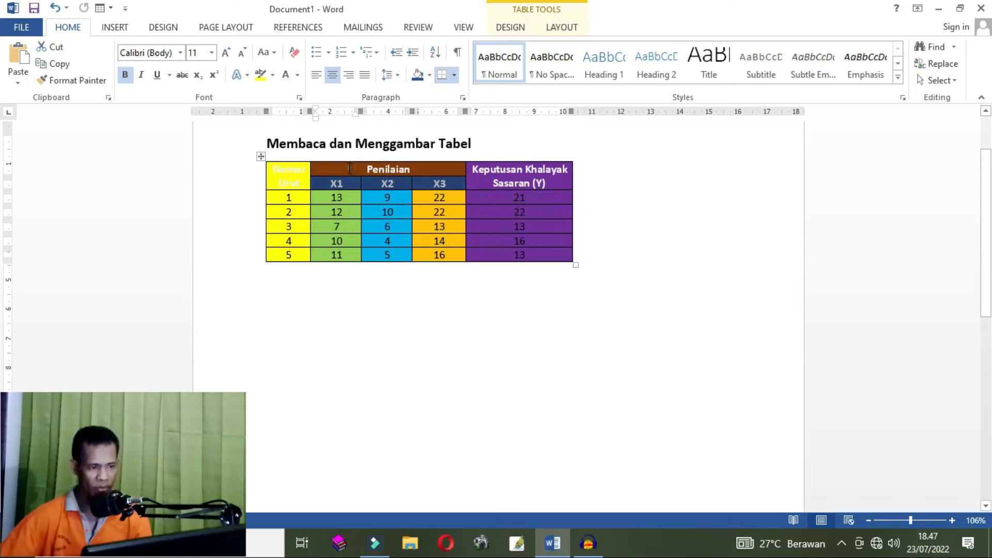
{"action": "left_click_drag", "start_coordinate": [349, 169], "coordinate": [434, 170]}
{"action": "left_click_drag", "start_coordinate": [330, 183], "coordinate": [443, 190]}
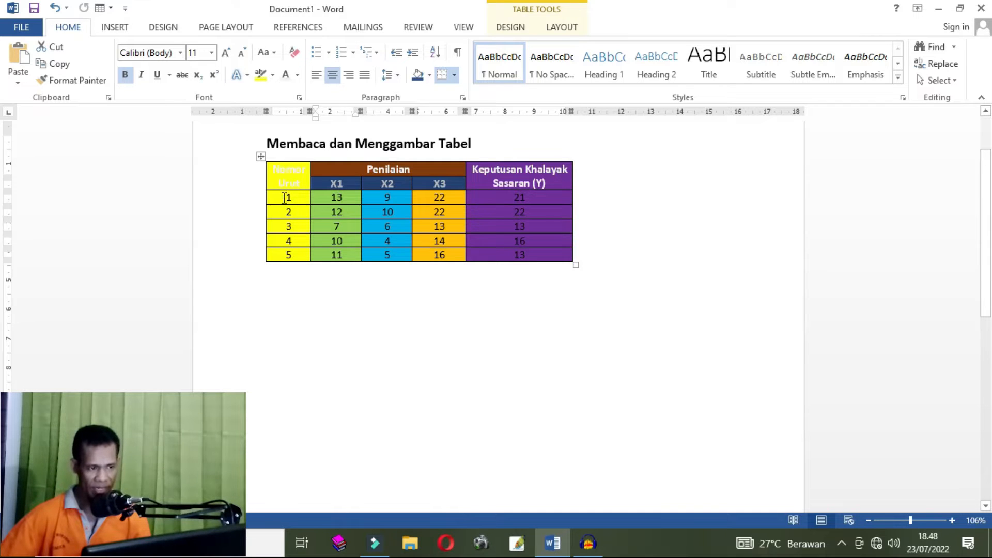
{"action": "left_click_drag", "start_coordinate": [284, 198], "coordinate": [524, 195]}
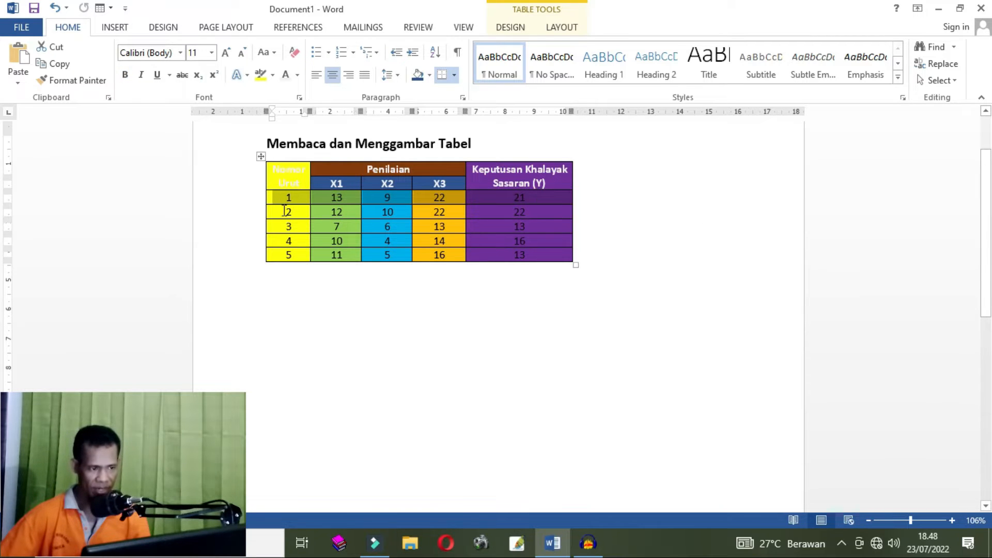
{"action": "left_click_drag", "start_coordinate": [284, 210], "coordinate": [516, 213]}
{"action": "left_click", "coordinate": [272, 230]}
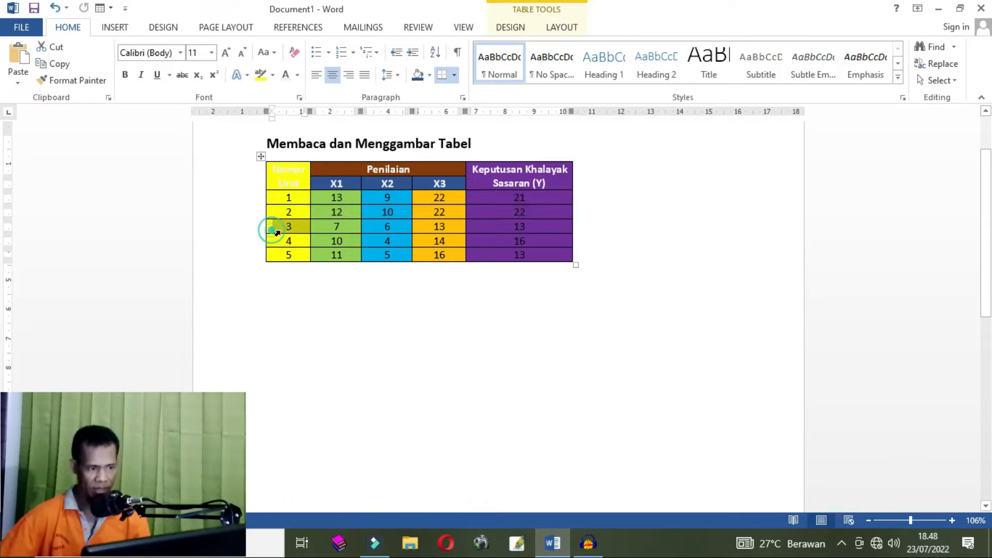
{"action": "left_click_drag", "start_coordinate": [277, 233], "coordinate": [439, 228]}
{"action": "left_click_drag", "start_coordinate": [285, 242], "coordinate": [519, 240]}
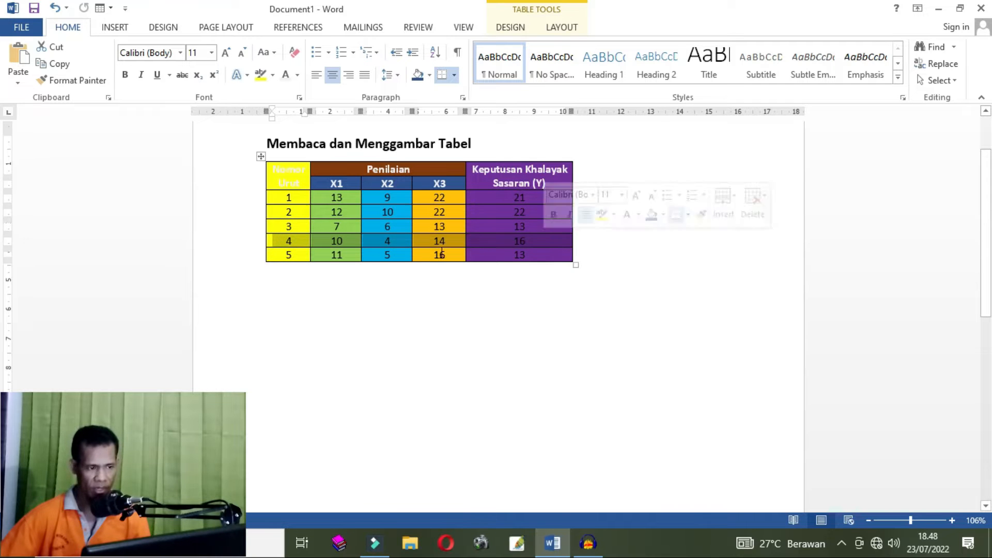
{"action": "left_click_drag", "start_coordinate": [288, 254], "coordinate": [544, 254]}
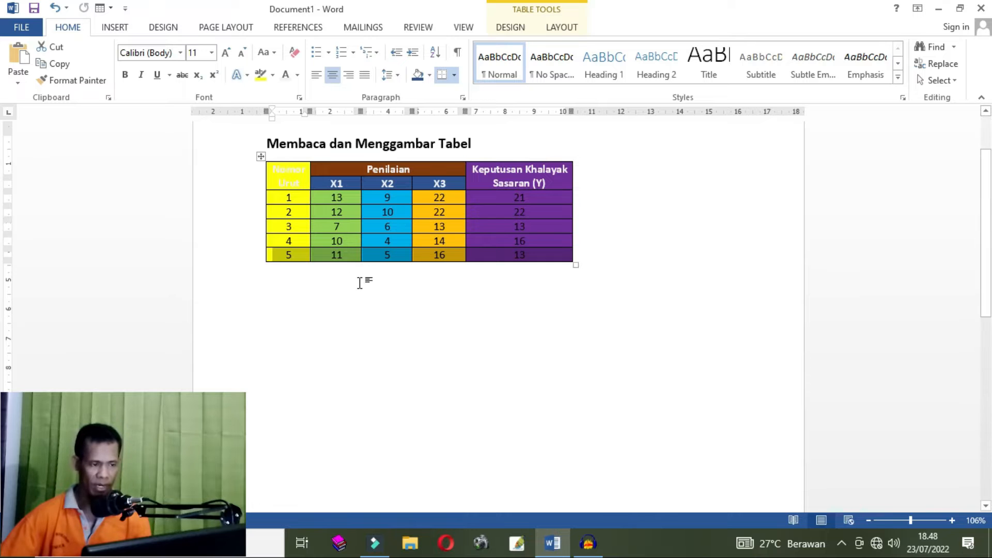
- Enter the title Membaca dan Menggambar Tabel on a new line below the table
{"action": "left_click", "coordinate": [306, 275]}
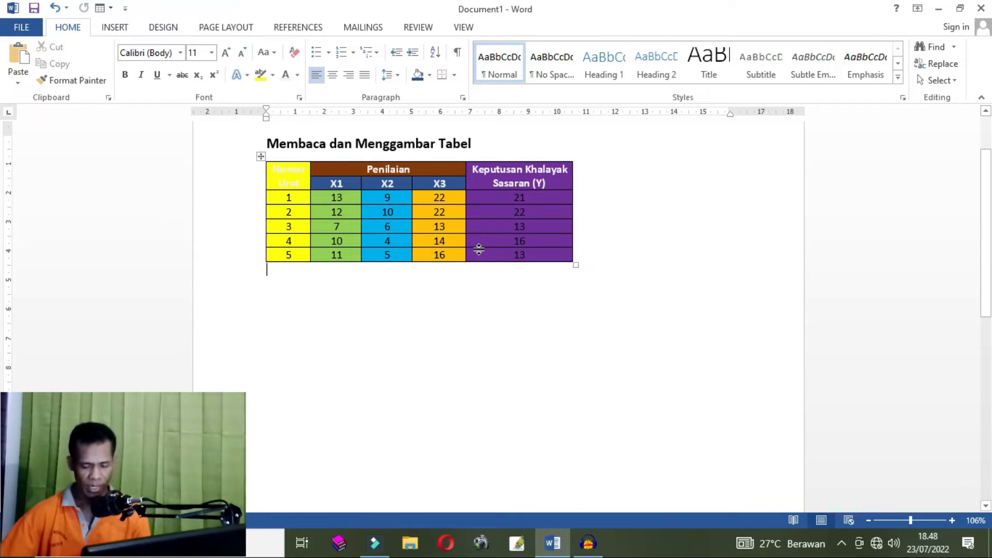
{"action": "key", "text": "Return"}
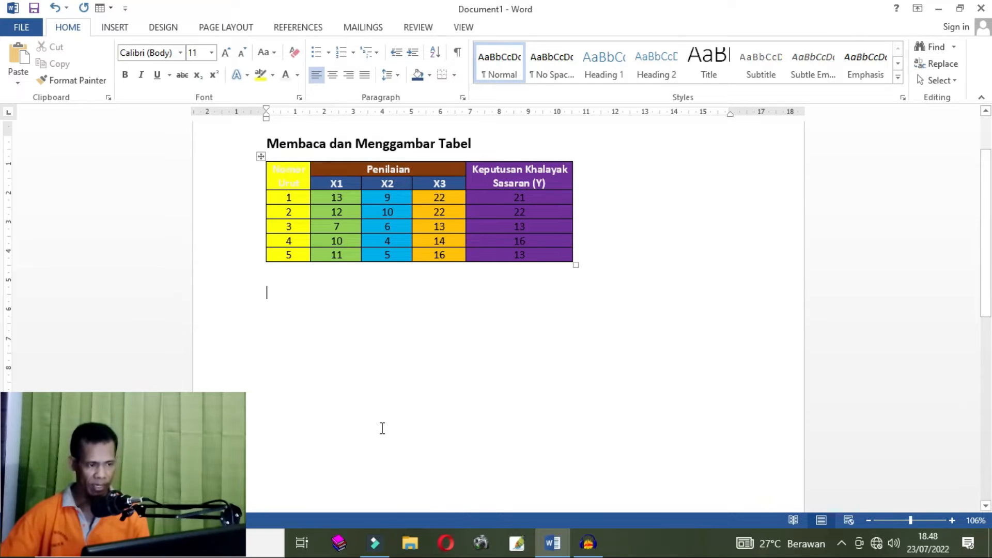
{"action": "type", "text": "Membaca dan Menggambar Tabel"}
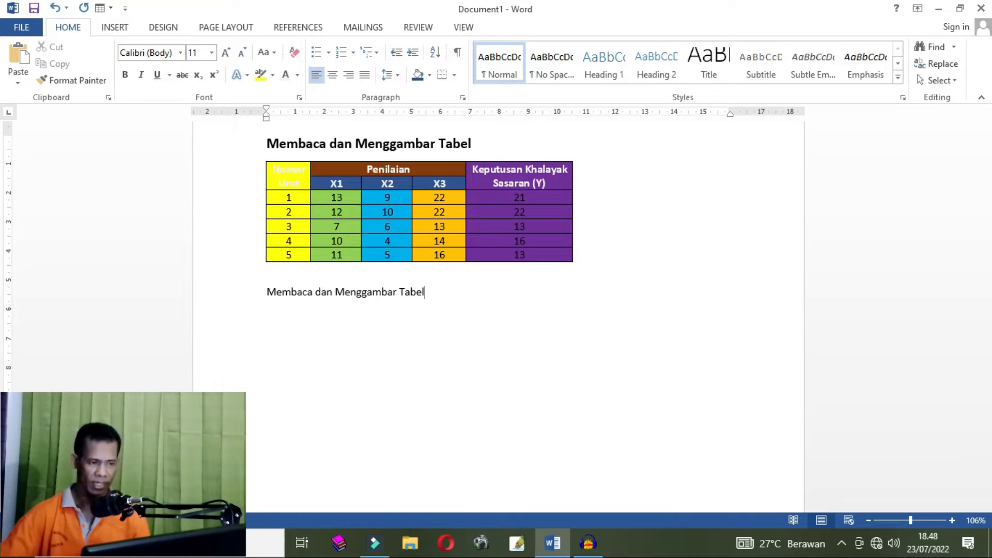
{"action": "key", "text": "Return"}
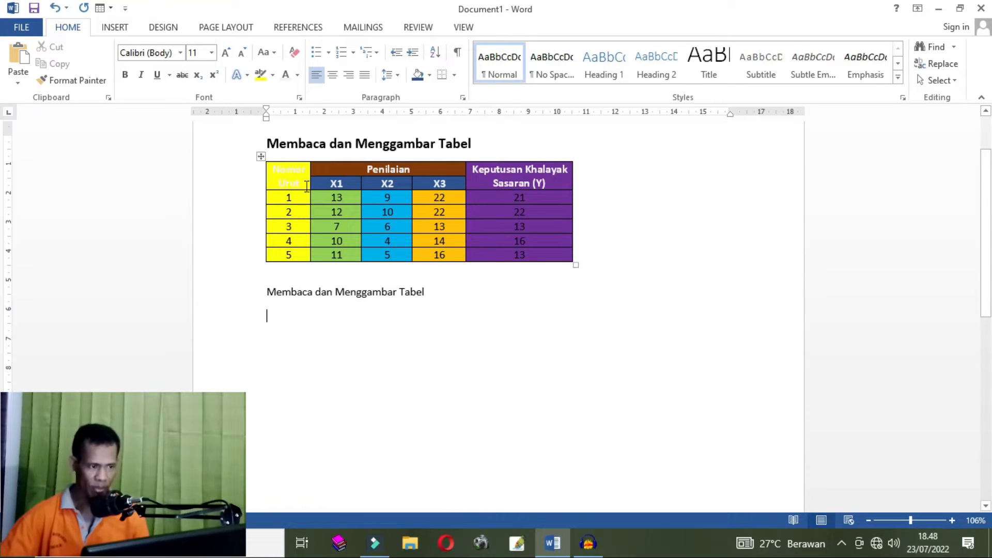
{"action": "left_click", "coordinate": [286, 160]}
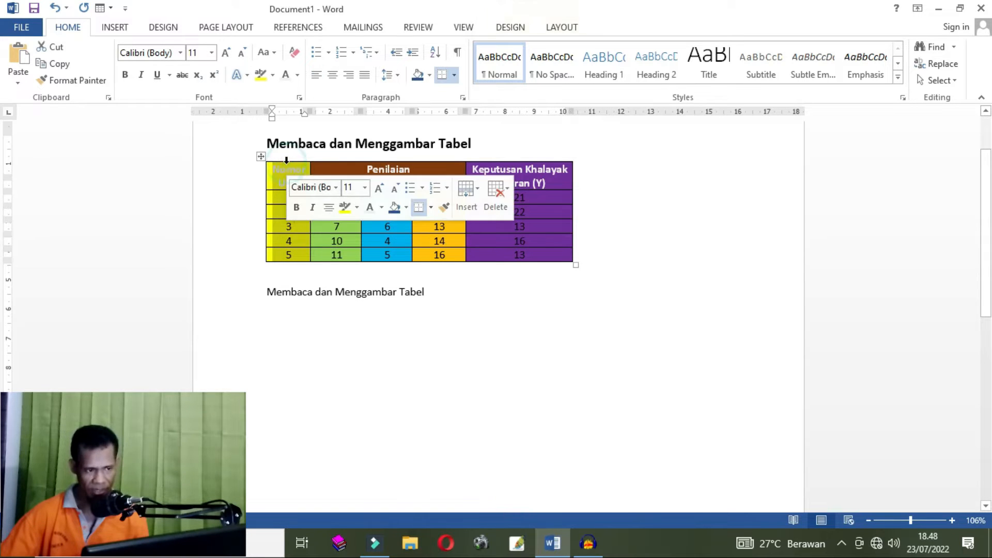
{"action": "left_click", "coordinate": [328, 166]}
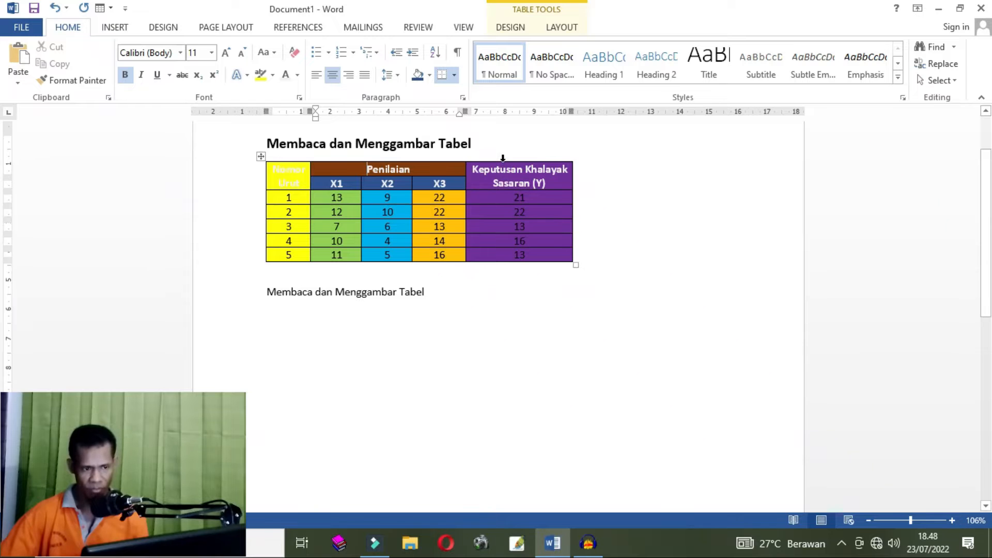
{"action": "left_click", "coordinate": [503, 158]}
{"action": "left_click", "coordinate": [292, 176]}
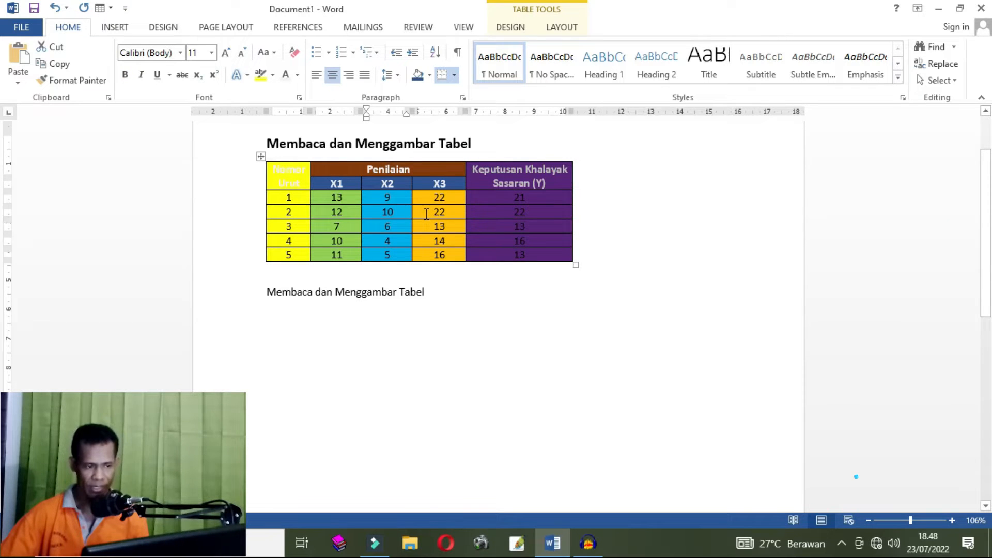
{"action": "left_click", "coordinate": [295, 307]}
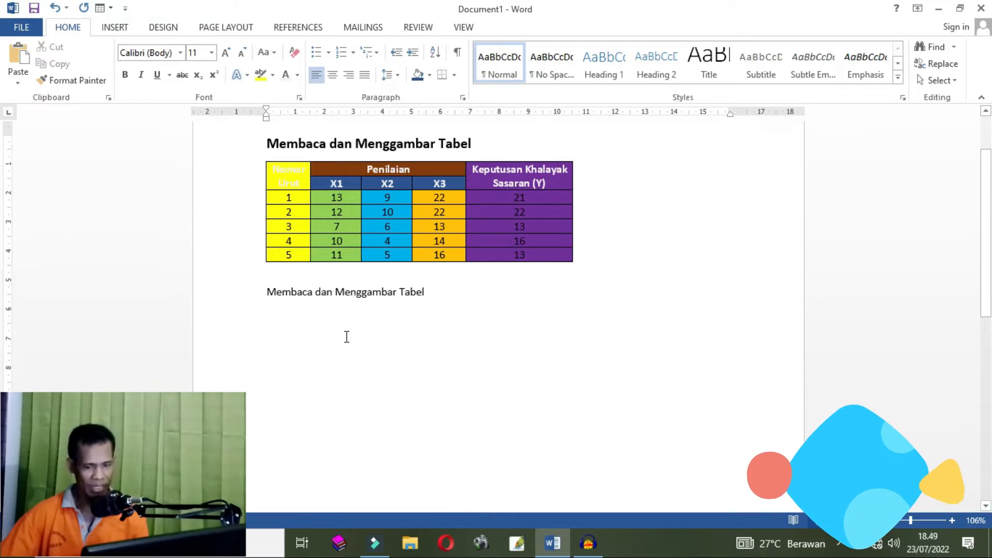
{"action": "left_click", "coordinate": [113, 29]}
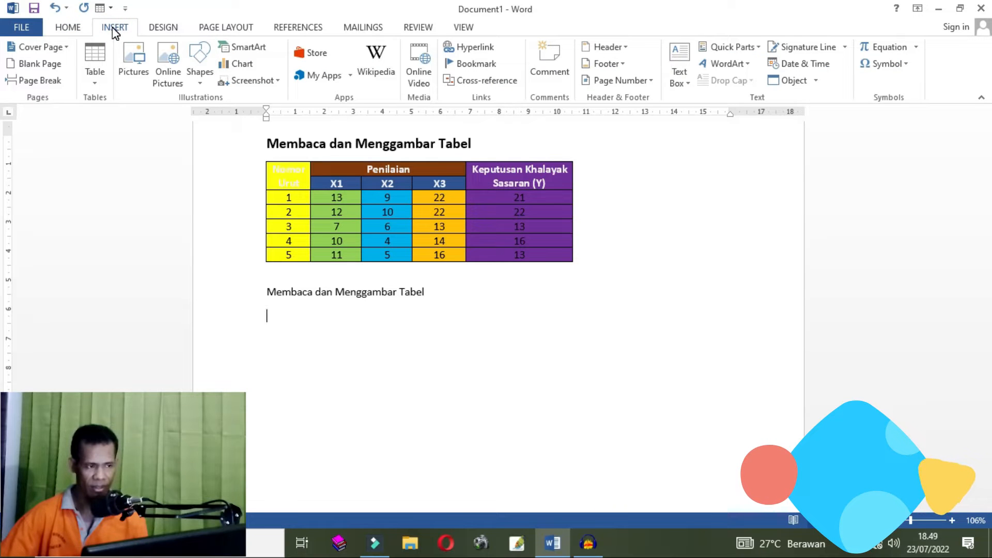
{"action": "left_click", "coordinate": [95, 84]}
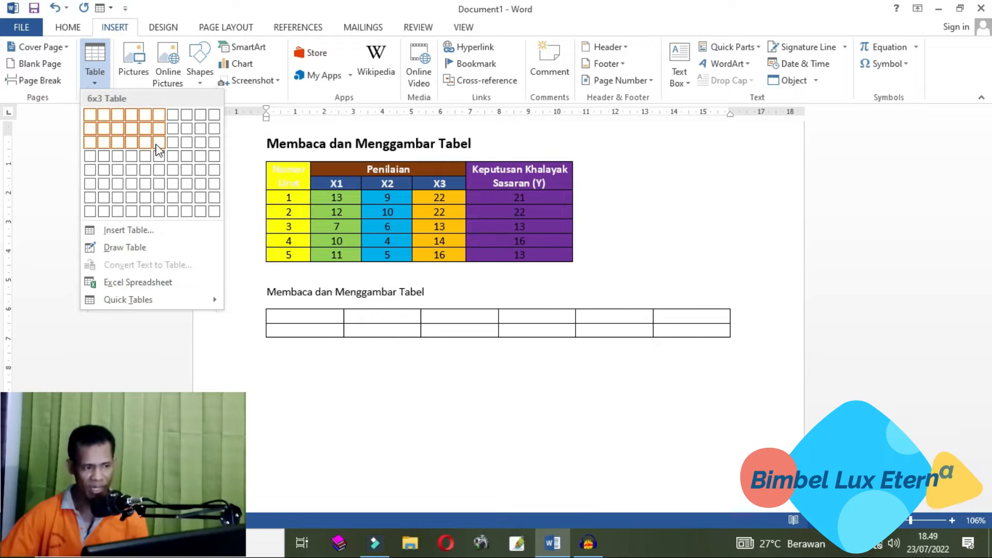
{"action": "left_click", "coordinate": [145, 197]}
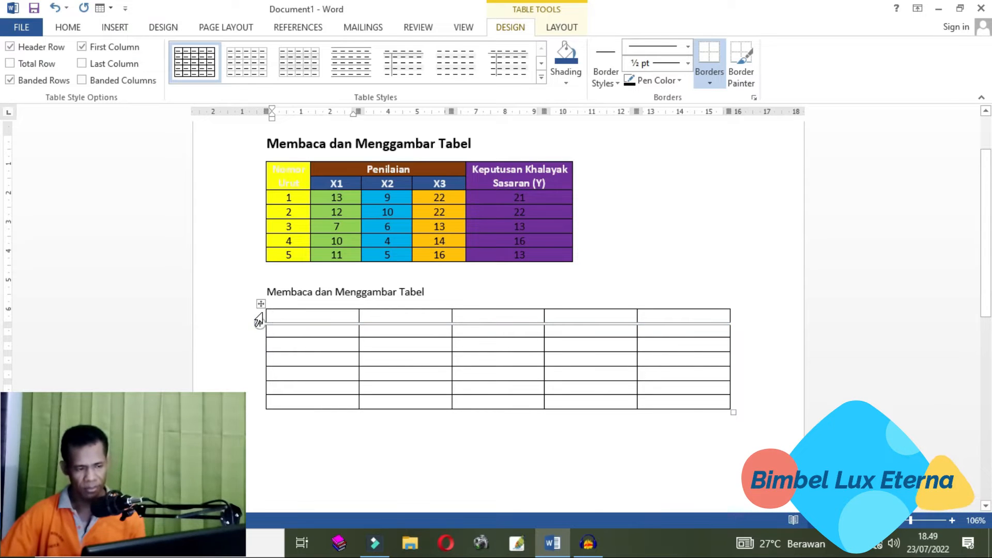
{"action": "key", "text": "ctrl+z"}
{"action": "left_click", "coordinate": [113, 27]}
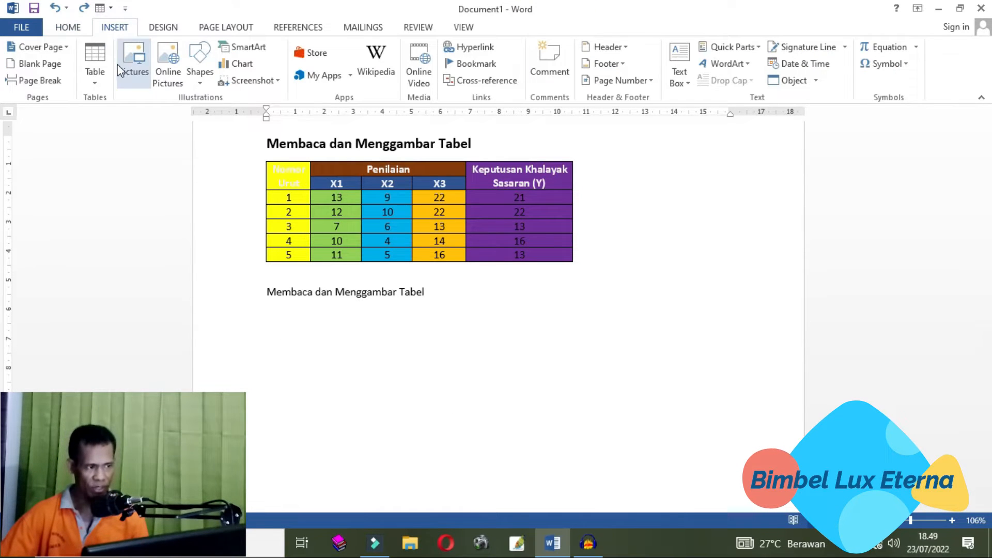
{"action": "left_click", "coordinate": [96, 80]}
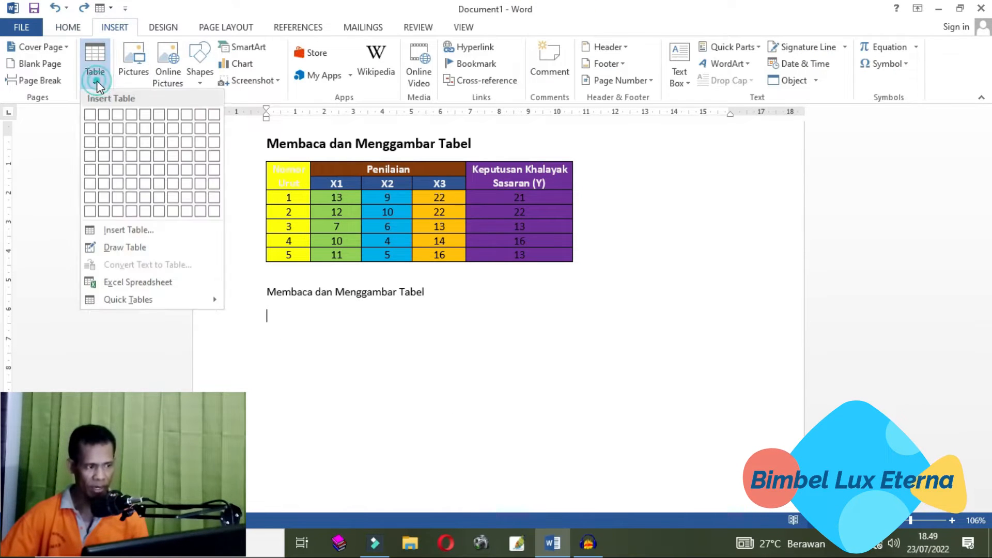
{"action": "left_click", "coordinate": [155, 243]}
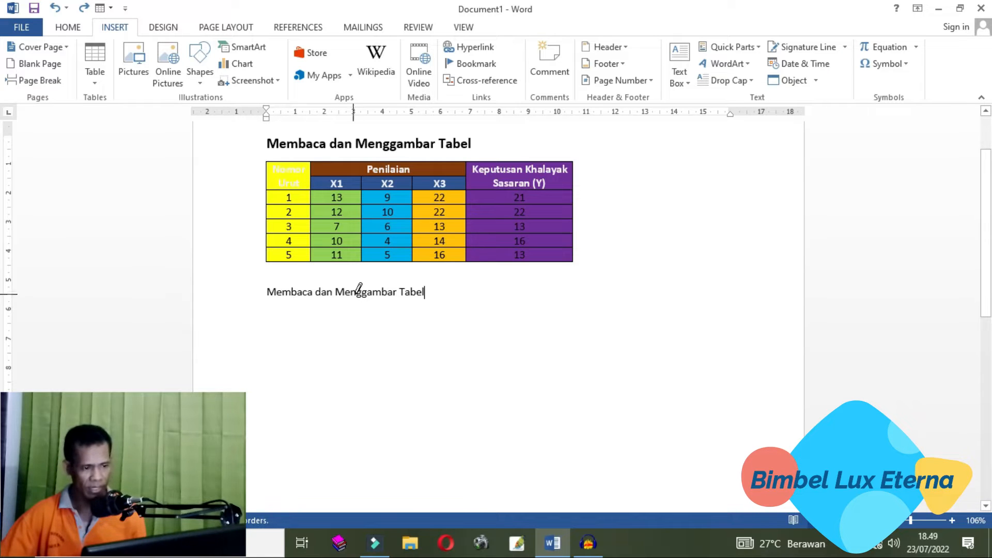
{"action": "left_click", "coordinate": [94, 77]}
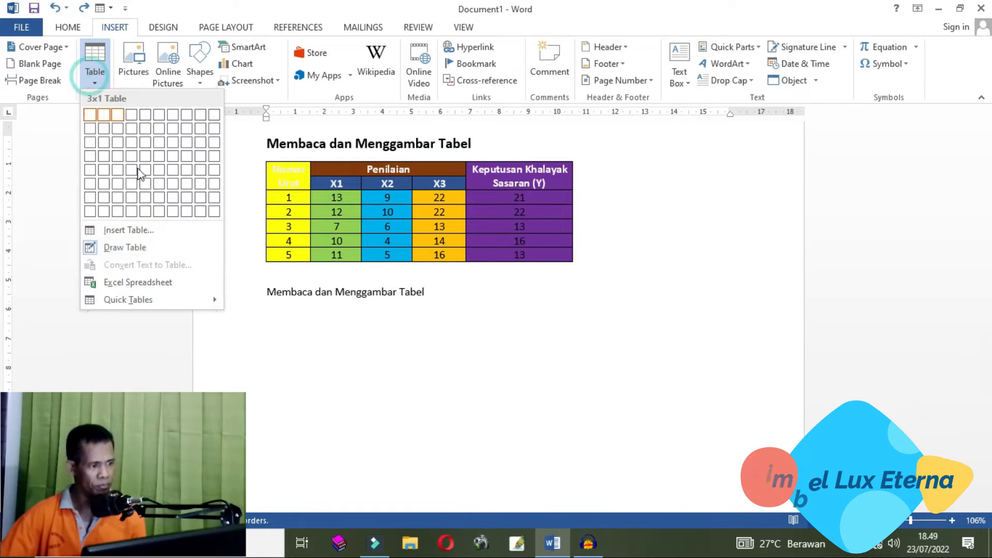
{"action": "left_click", "coordinate": [107, 247]}
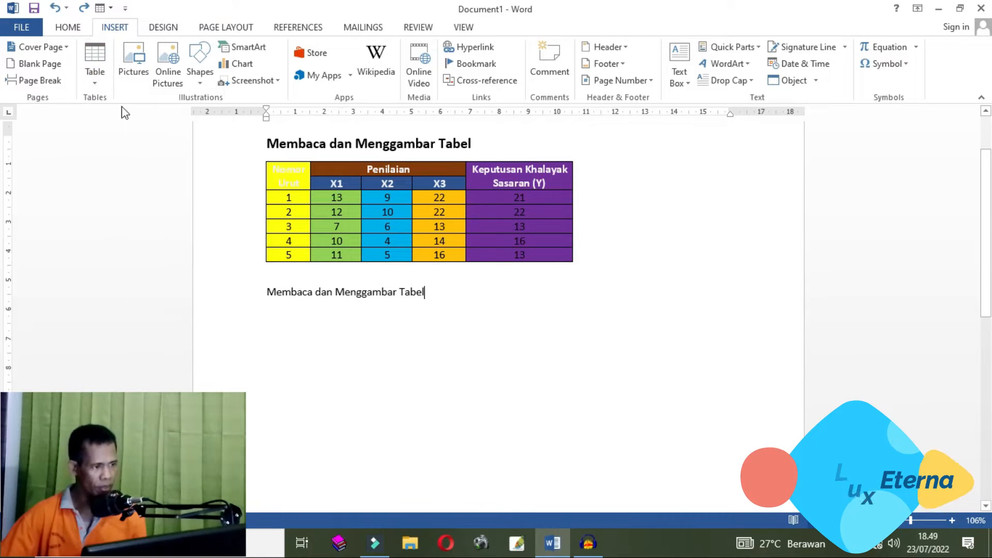
{"action": "left_click", "coordinate": [96, 75]}
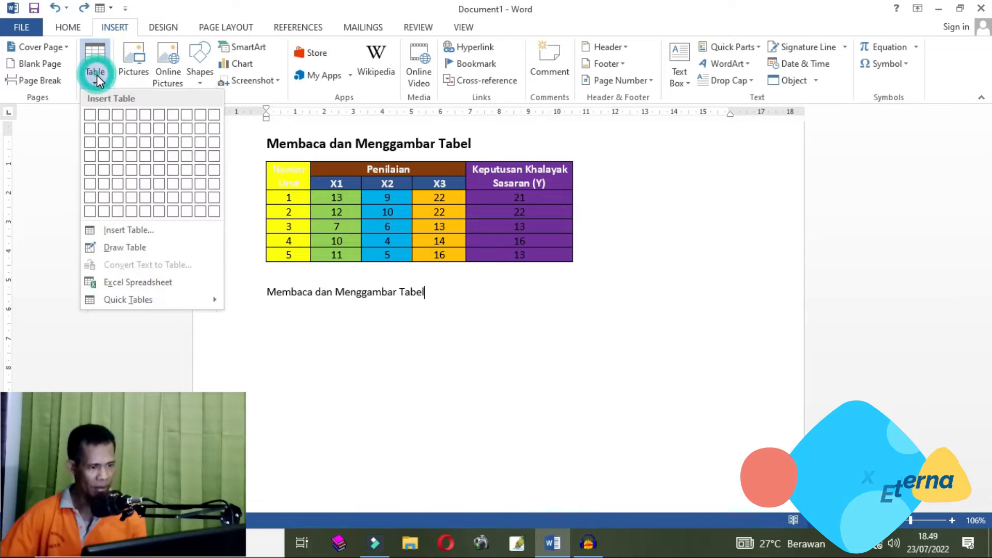
{"action": "left_click", "coordinate": [290, 311]}
- Insert a table with 5 columns and 7 rows on a new line below the repeated title
{"action": "left_click", "coordinate": [435, 291]}
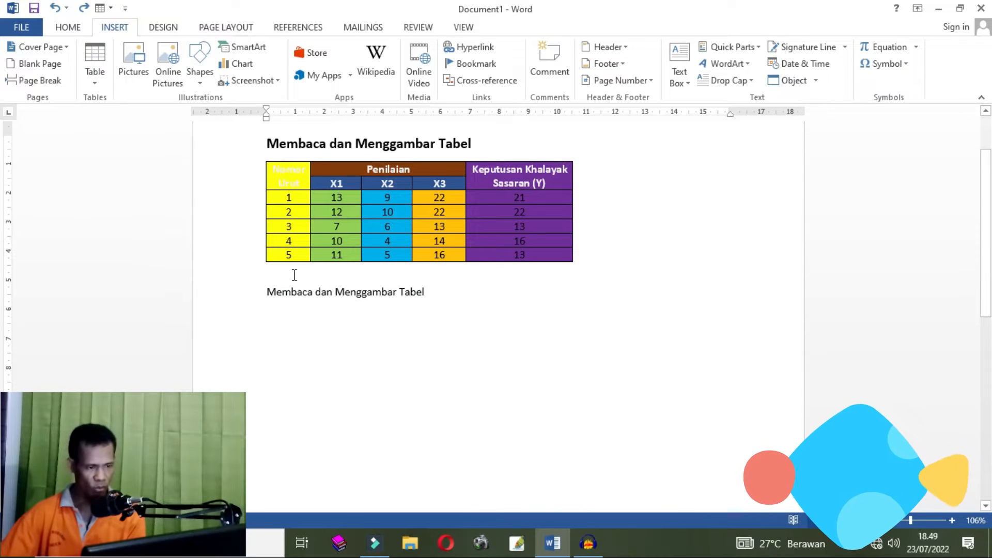
{"action": "key", "text": "Return"}
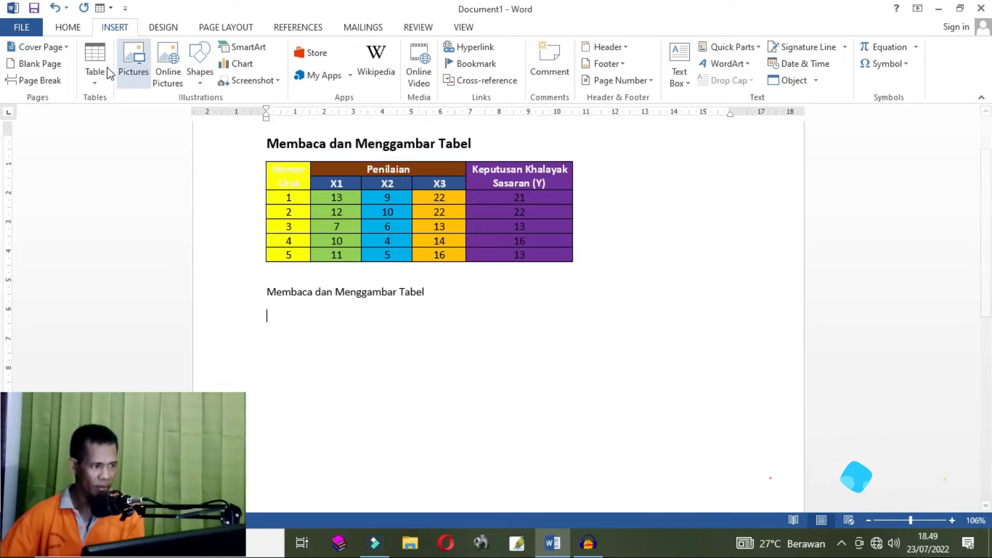
{"action": "left_click", "coordinate": [96, 84]}
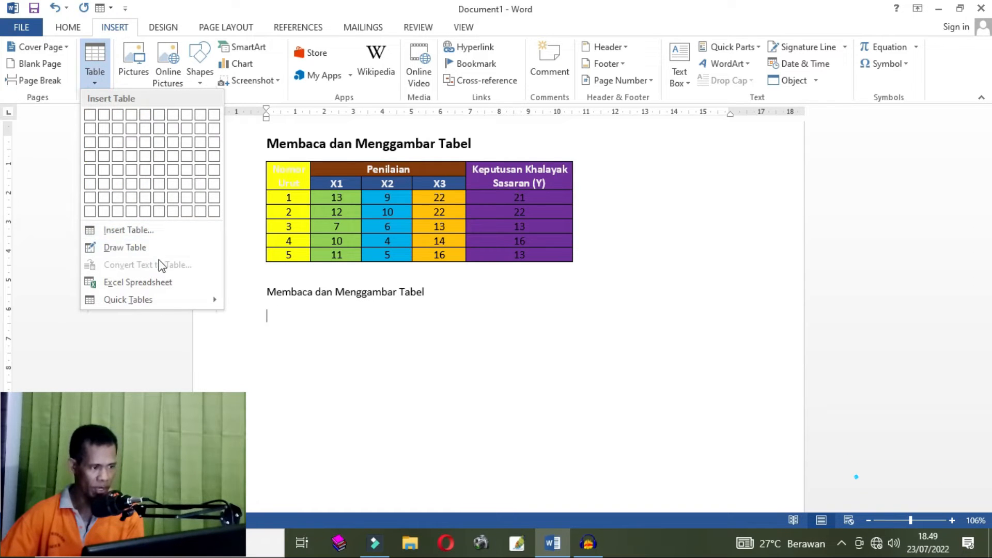
{"action": "left_click", "coordinate": [154, 232]}
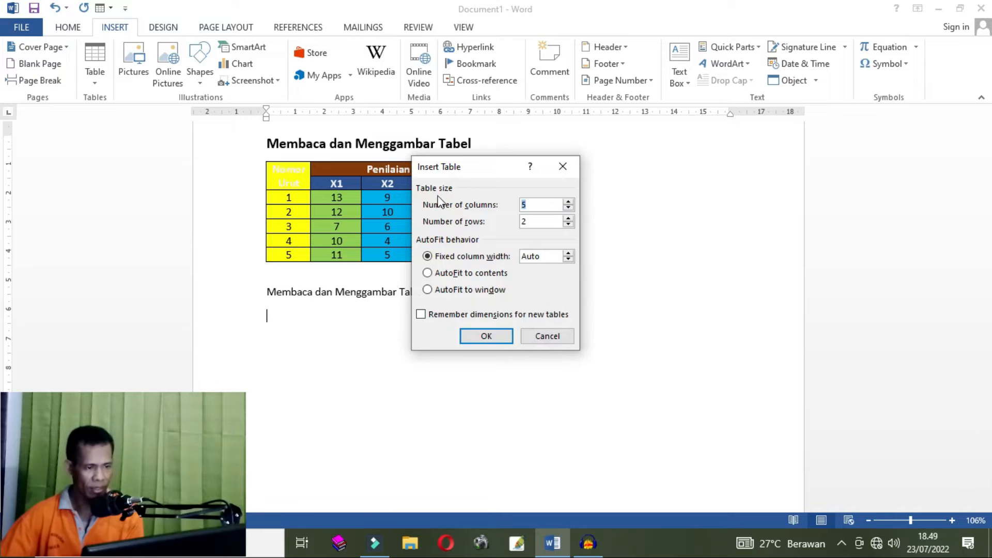
{"action": "left_click_drag", "start_coordinate": [484, 168], "coordinate": [491, 209]}
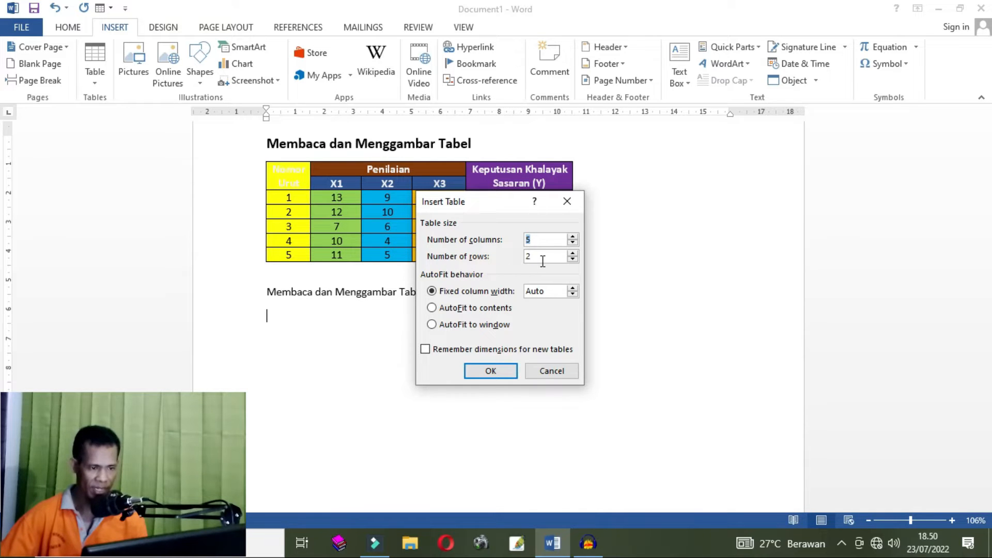
{"action": "left_click_drag", "start_coordinate": [493, 203], "coordinate": [532, 266]}
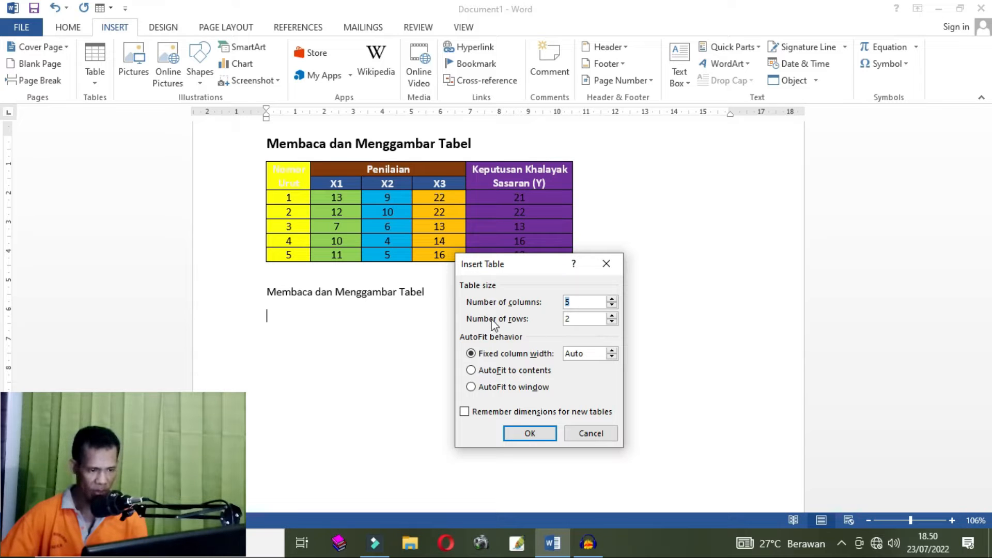
{"action": "left_click", "coordinate": [577, 316]}
{"action": "double_click", "coordinate": [567, 318]}
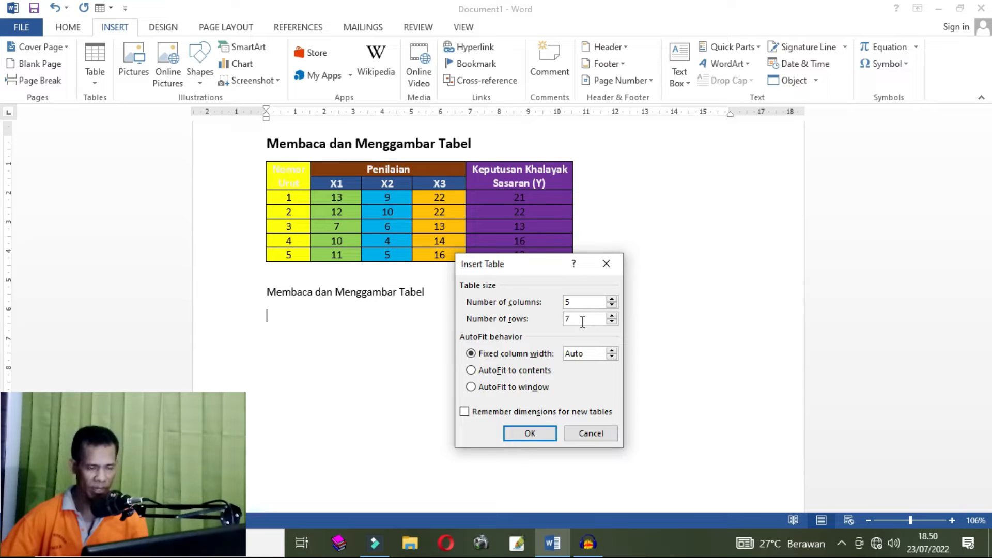
{"action": "left_click", "coordinate": [612, 317]}
{"action": "left_click", "coordinate": [612, 316]}
{"action": "left_click", "coordinate": [612, 321]}
{"action": "left_click", "coordinate": [612, 321]}
{"action": "left_click", "coordinate": [612, 320]}
{"action": "left_click", "coordinate": [612, 321]}
{"action": "left_click", "coordinate": [612, 315]}
{"action": "left_click", "coordinate": [612, 315]}
{"action": "left_click", "coordinate": [611, 315]}
{"action": "left_click", "coordinate": [611, 315]}
{"action": "left_click", "coordinate": [612, 315]}
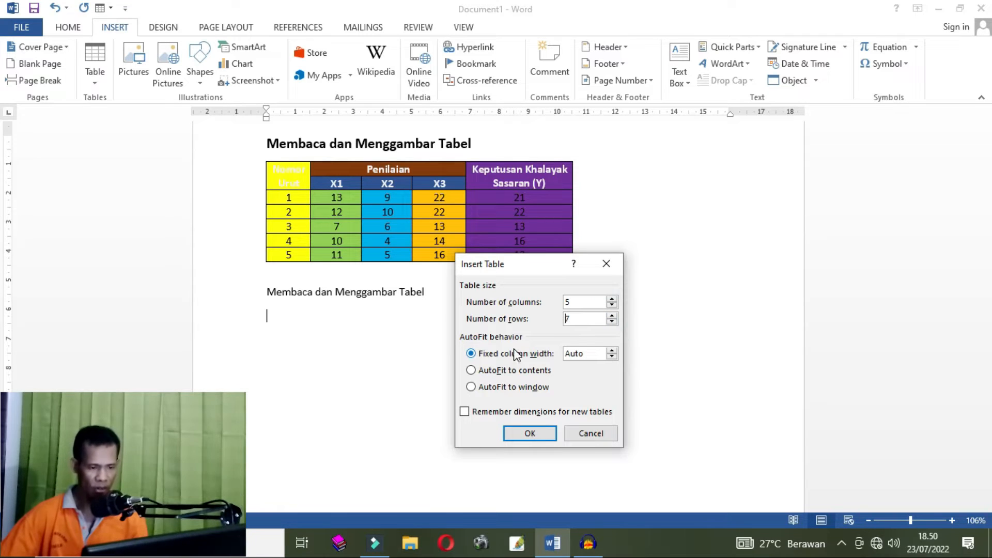
{"action": "left_click", "coordinate": [527, 437]}
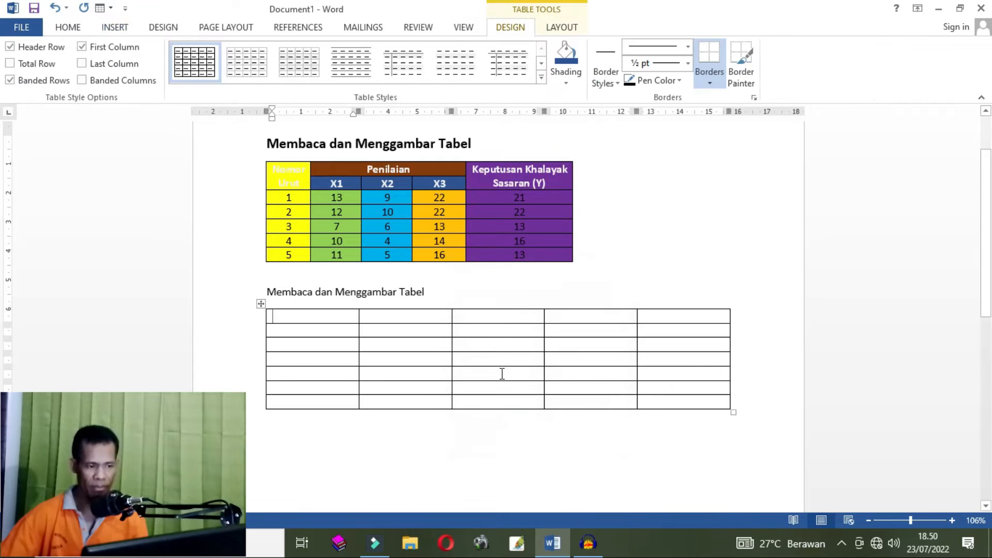
{"action": "left_click", "coordinate": [766, 391]}
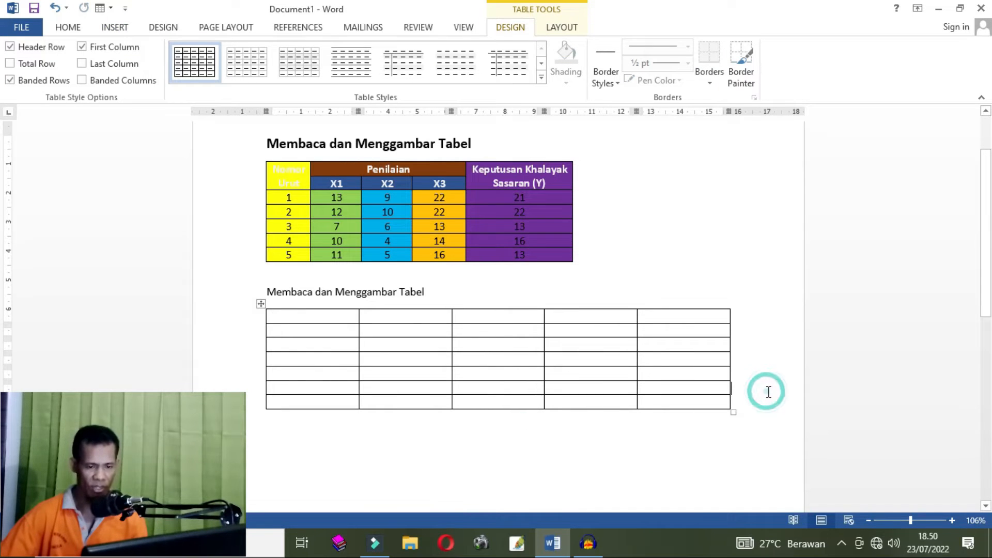
{"action": "left_click", "coordinate": [764, 408]}
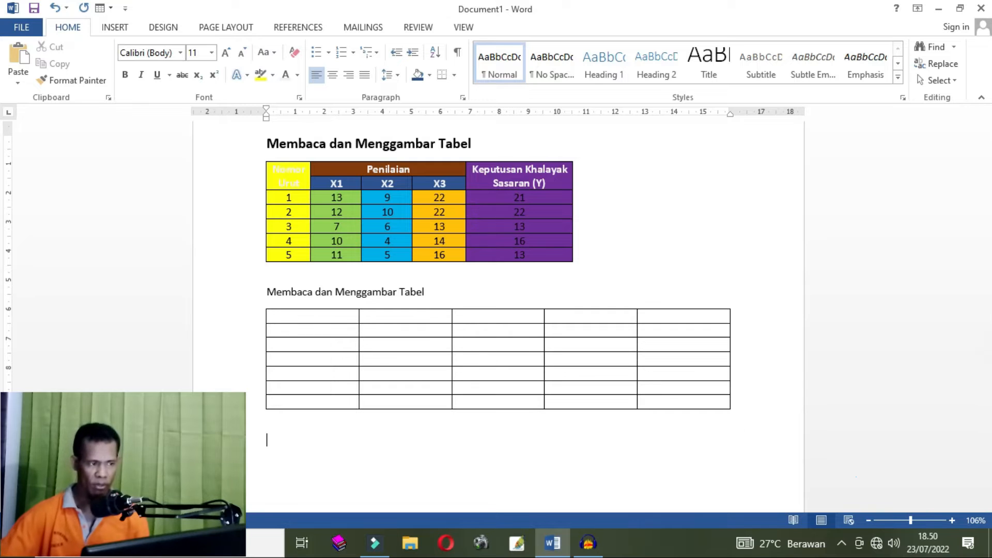
{"action": "left_click", "coordinate": [116, 28]}
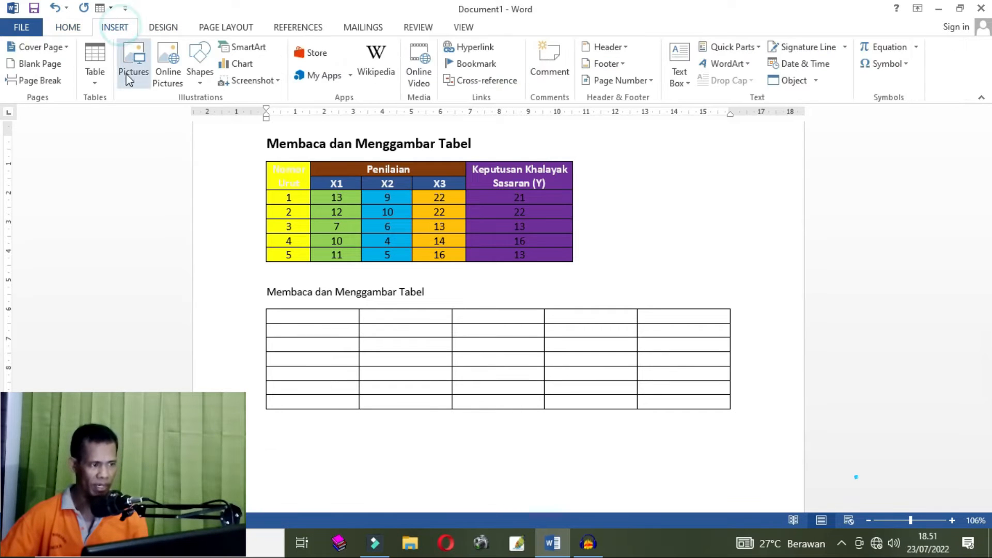
{"action": "left_click", "coordinate": [92, 83]}
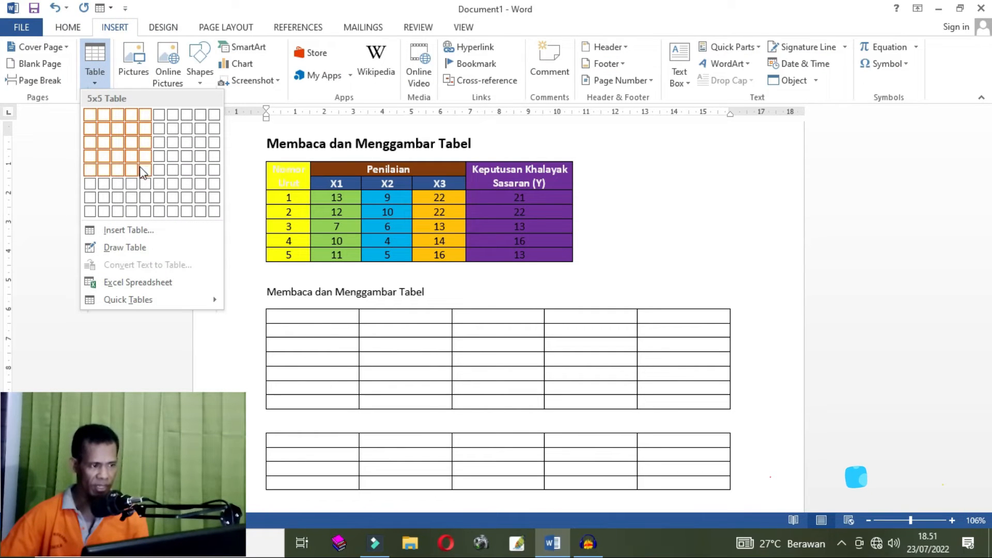
{"action": "left_click", "coordinate": [141, 199]}
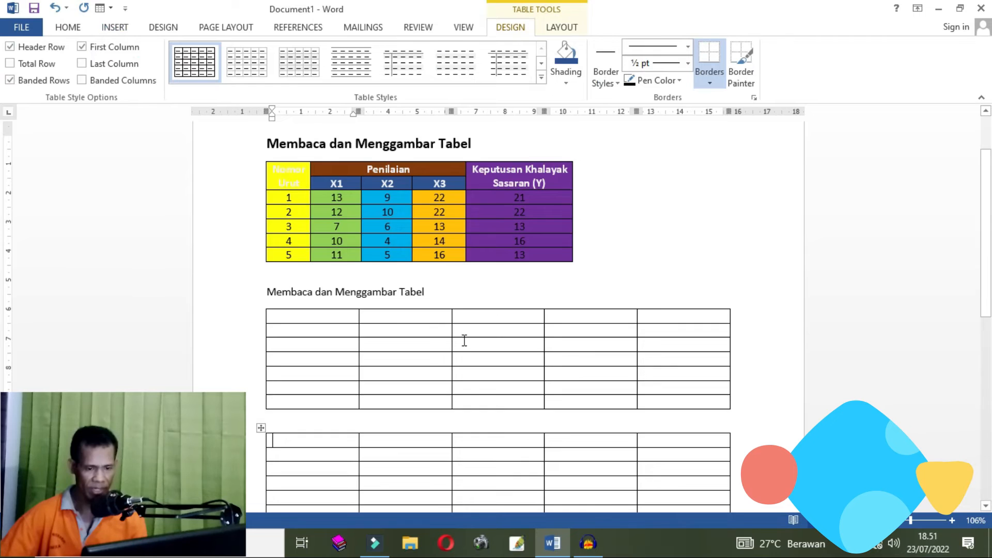
{"action": "scroll", "coordinate": [465, 341], "scroll_direction": "down", "scroll_amount": 3}
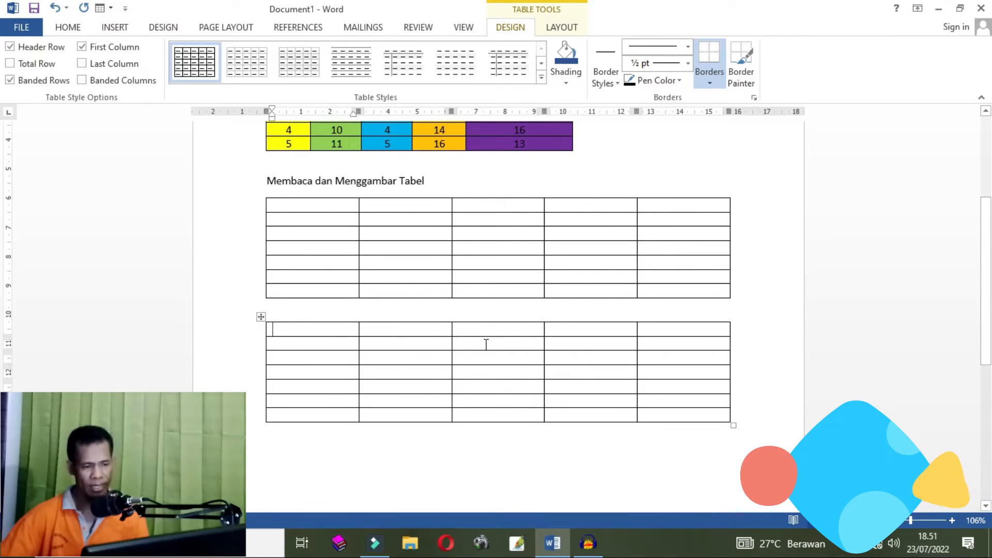
{"action": "left_click", "coordinate": [258, 315]}
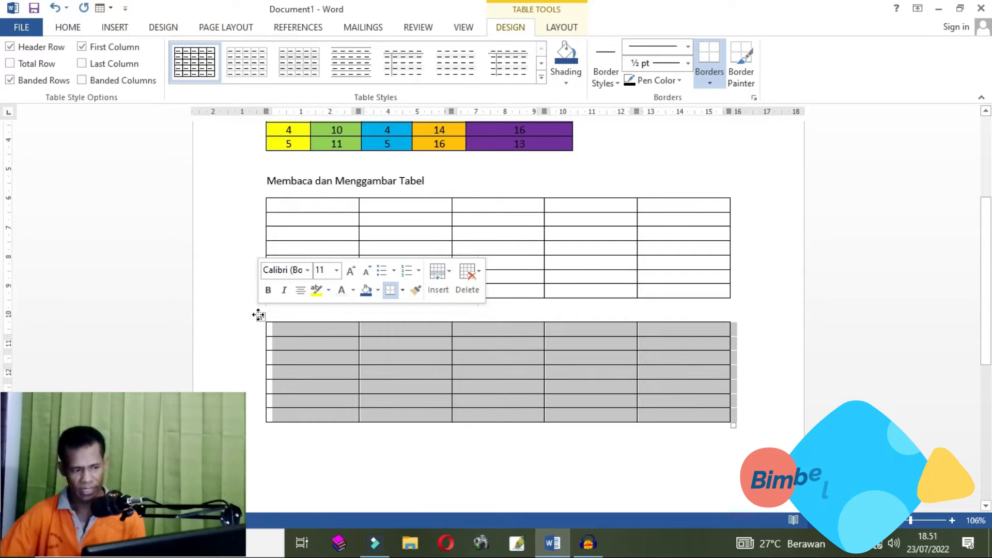
{"action": "right_click", "coordinate": [259, 315]}
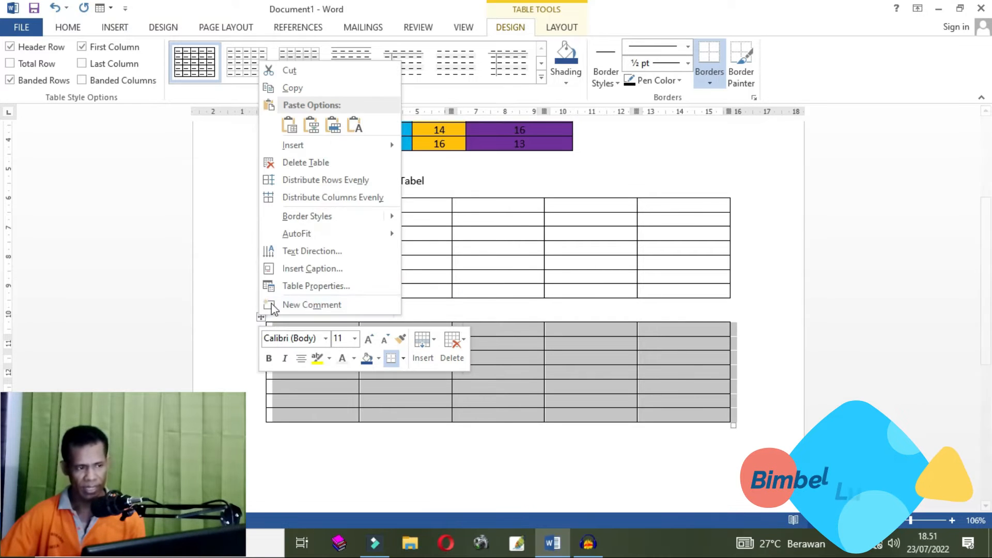
{"action": "left_click", "coordinate": [289, 71]}
{"action": "left_click", "coordinate": [304, 317]}
{"action": "left_click", "coordinate": [294, 209]}
{"action": "scroll", "coordinate": [298, 210], "scroll_direction": "up", "scroll_amount": 4}
{"action": "scroll", "coordinate": [298, 210], "scroll_direction": "up", "scroll_amount": 2}
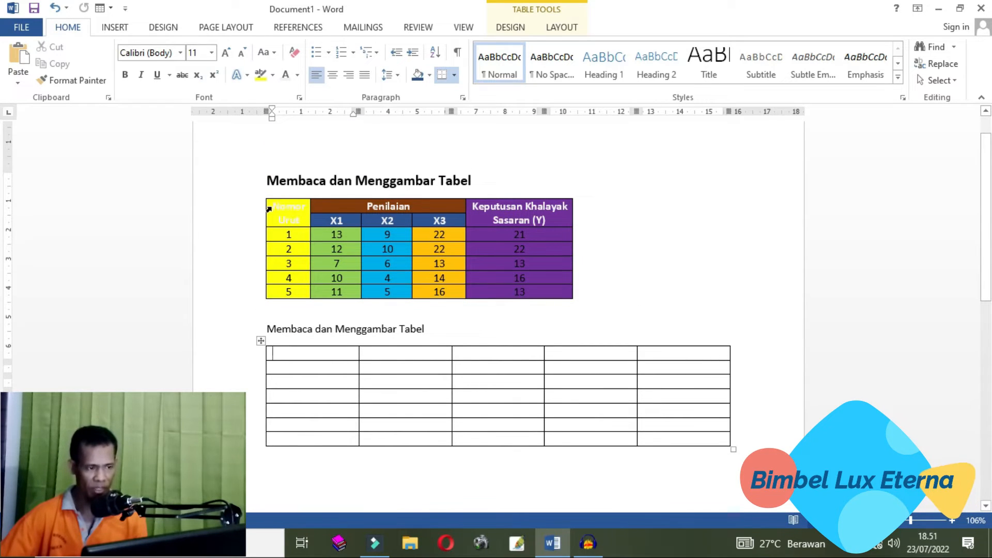
- Enter Nomor Urut and Penilaian in the first two header cells of the new table
{"action": "left_click", "coordinate": [269, 209]}
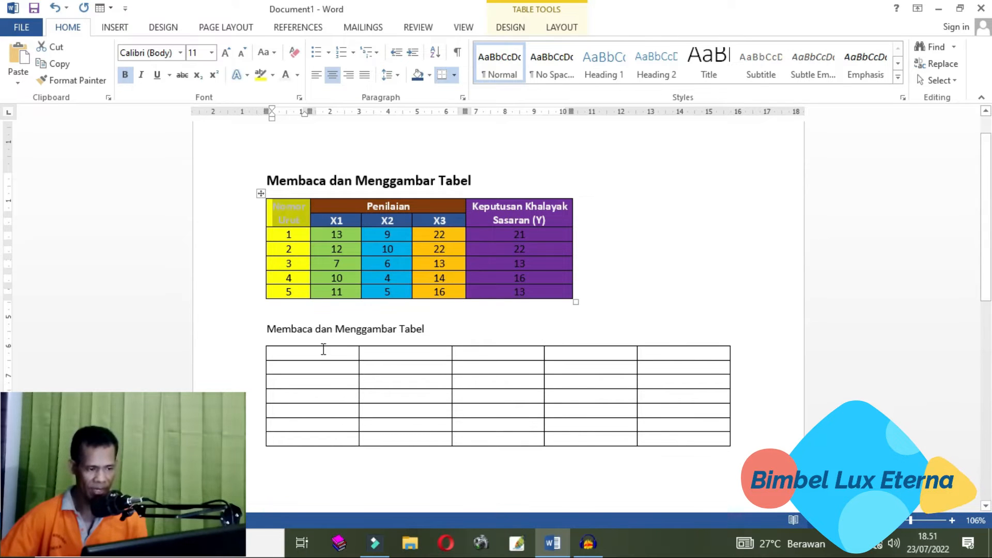
{"action": "left_click", "coordinate": [317, 347]}
{"action": "left_click", "coordinate": [310, 353]}
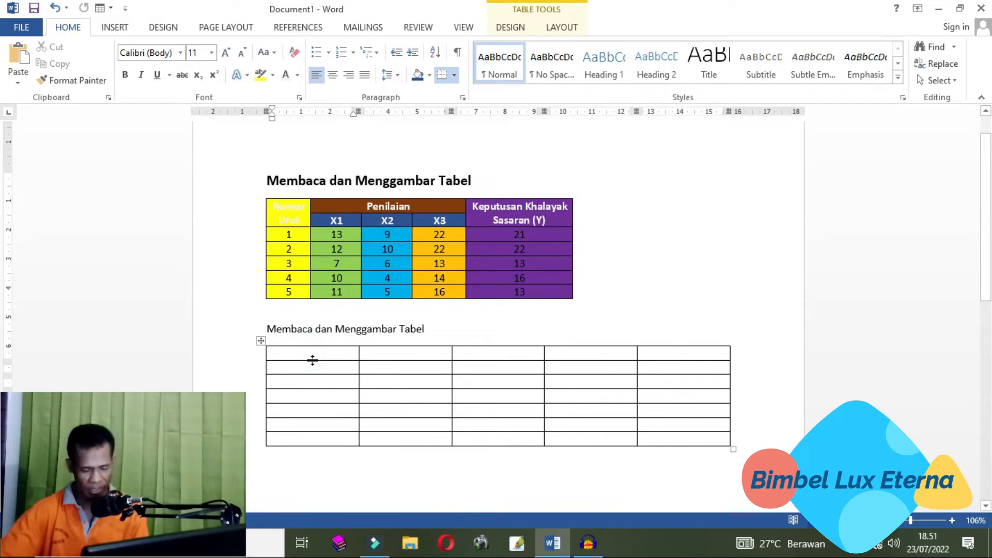
{"action": "type", "text": "No"}
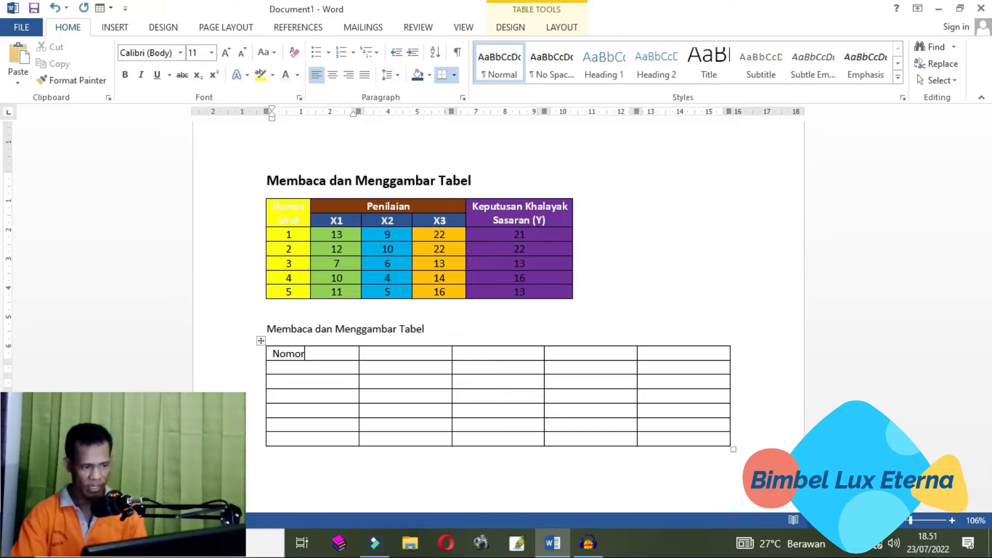
{"action": "type", "text": "mor Urut"}
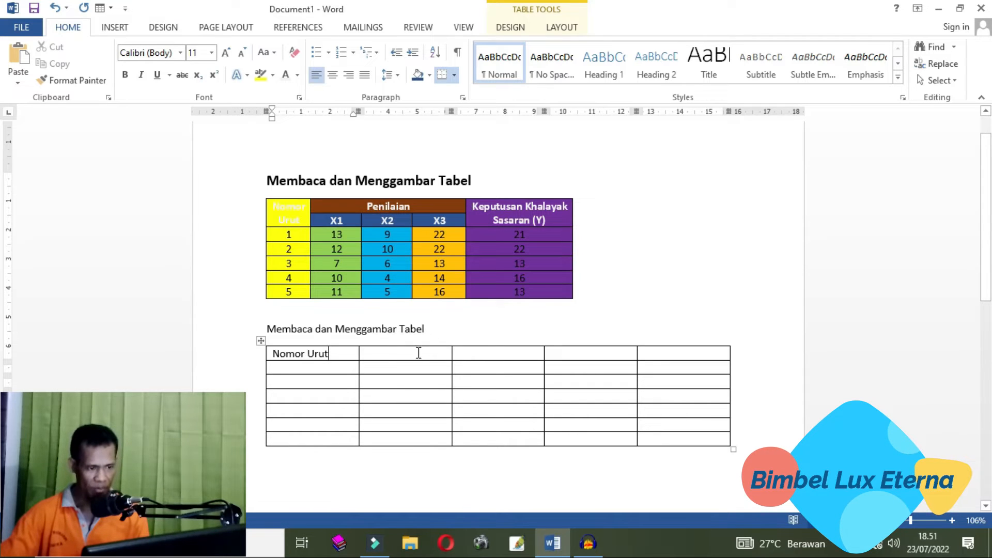
{"action": "left_click", "coordinate": [376, 352]}
{"action": "type", "text": "Penilaian"}
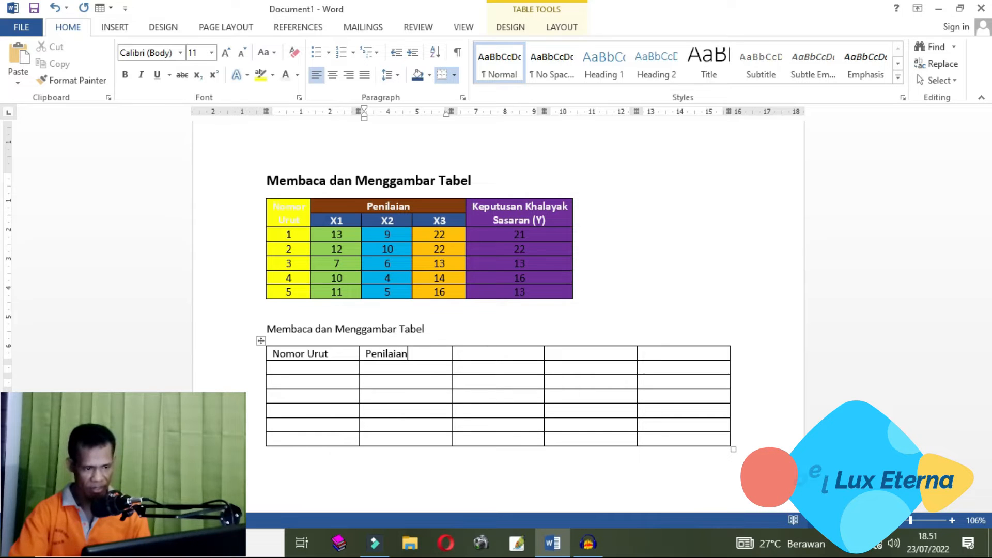
- Enter X1, X2 and X3 in the second row's second, third and fourth cells of the new table
{"action": "left_click", "coordinate": [374, 367]}
{"action": "type", "text": "X"}
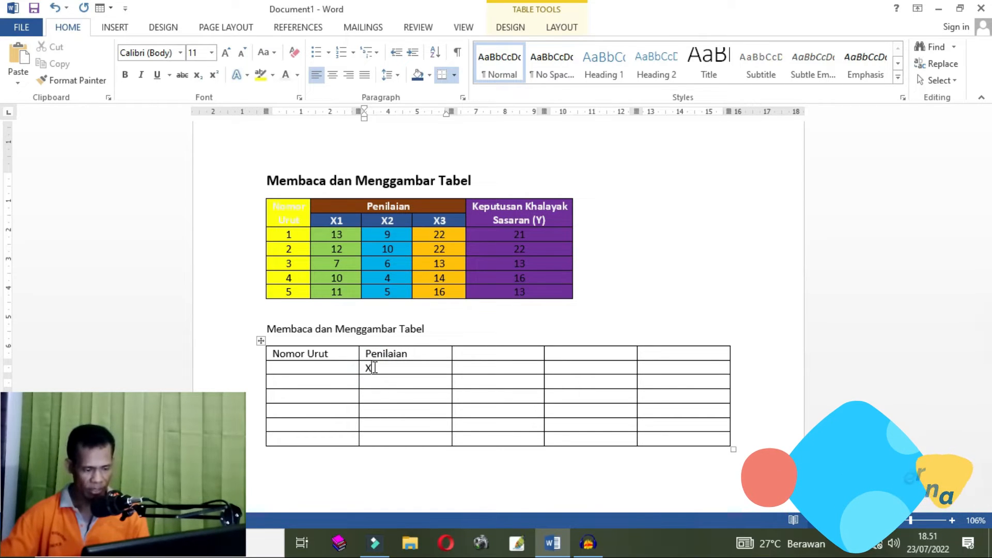
{"action": "type", "text": "1"}
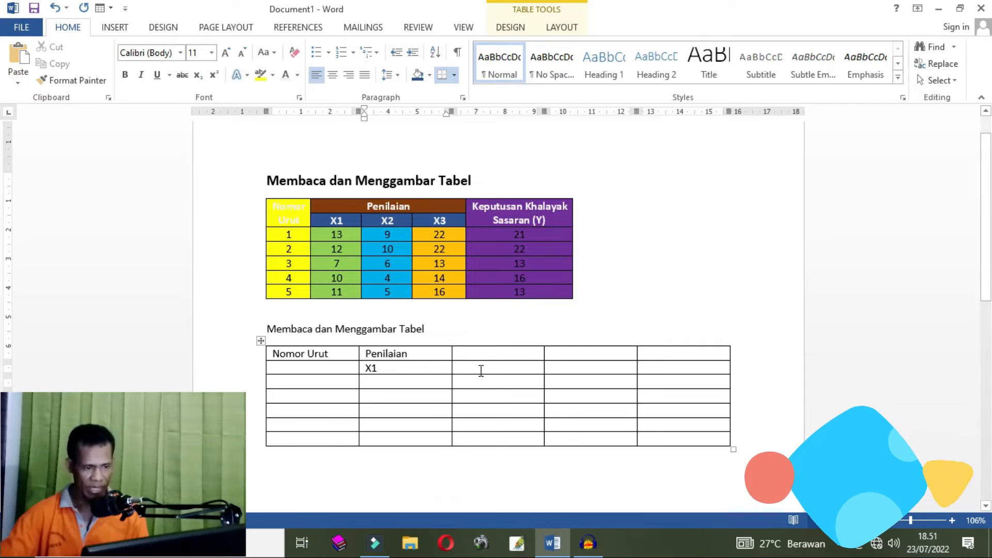
{"action": "left_click", "coordinate": [478, 368]}
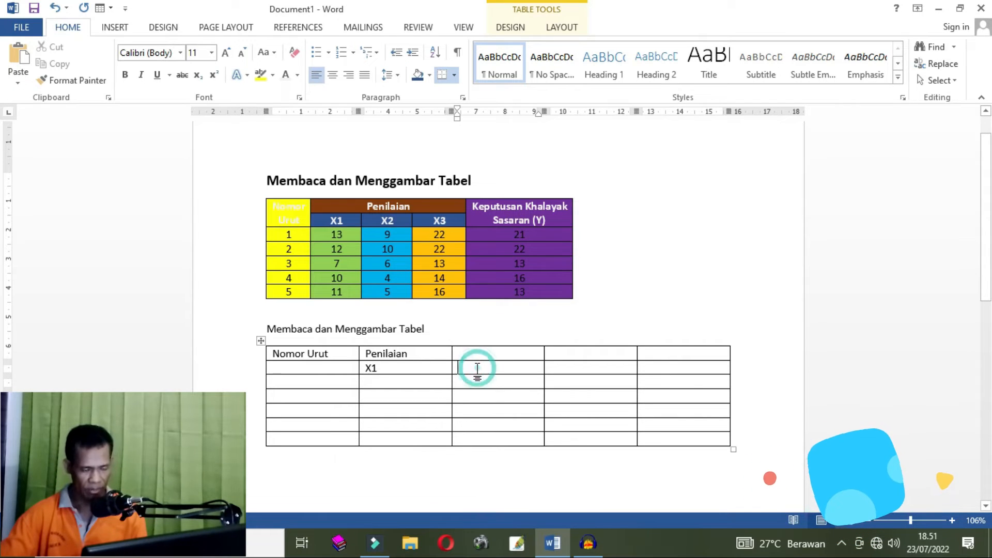
{"action": "left_click", "coordinate": [421, 370]}
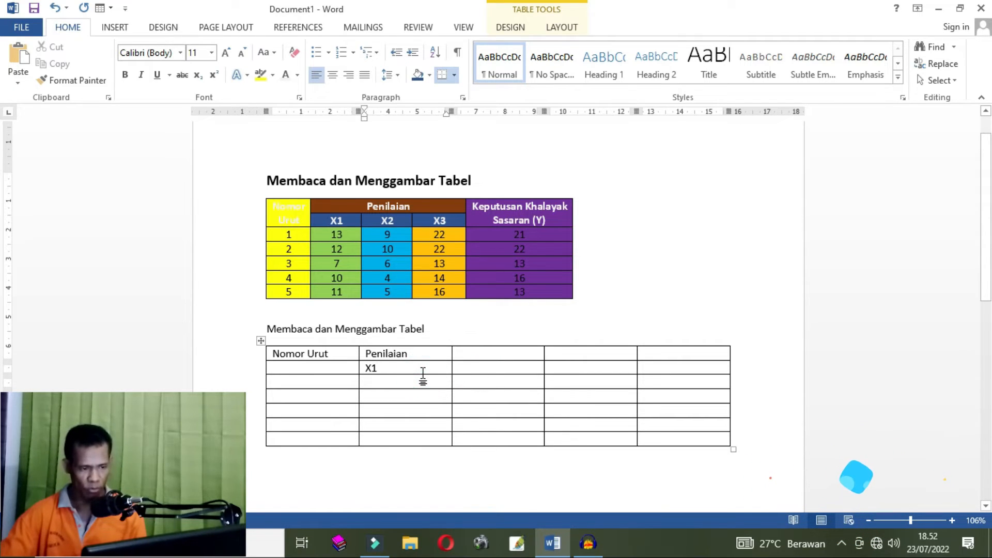
{"action": "left_click", "coordinate": [475, 371]}
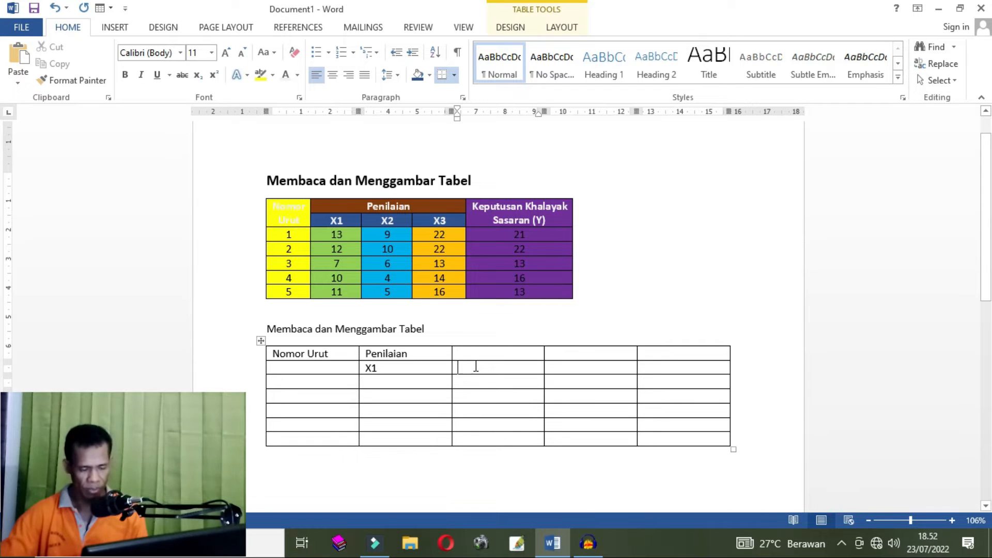
{"action": "left_click", "coordinate": [465, 367]}
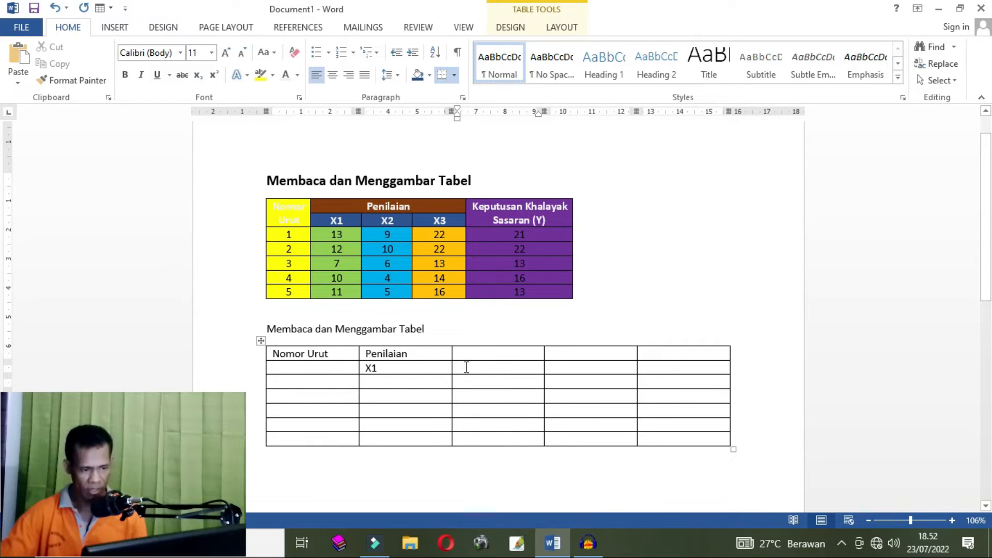
{"action": "mouse_move", "coordinate": [729, 544]}
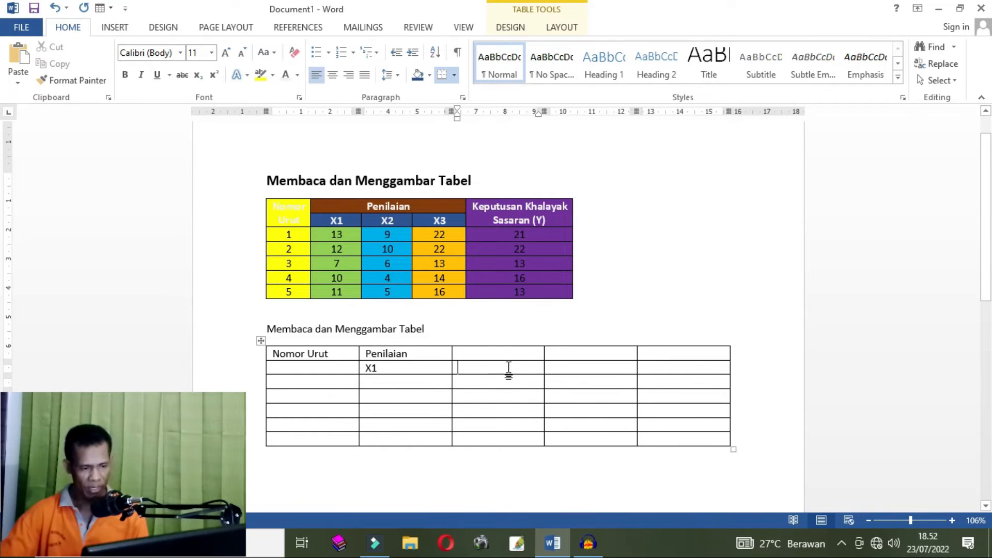
{"action": "key", "text": "Tab"}
{"action": "type", "text": "X2"}
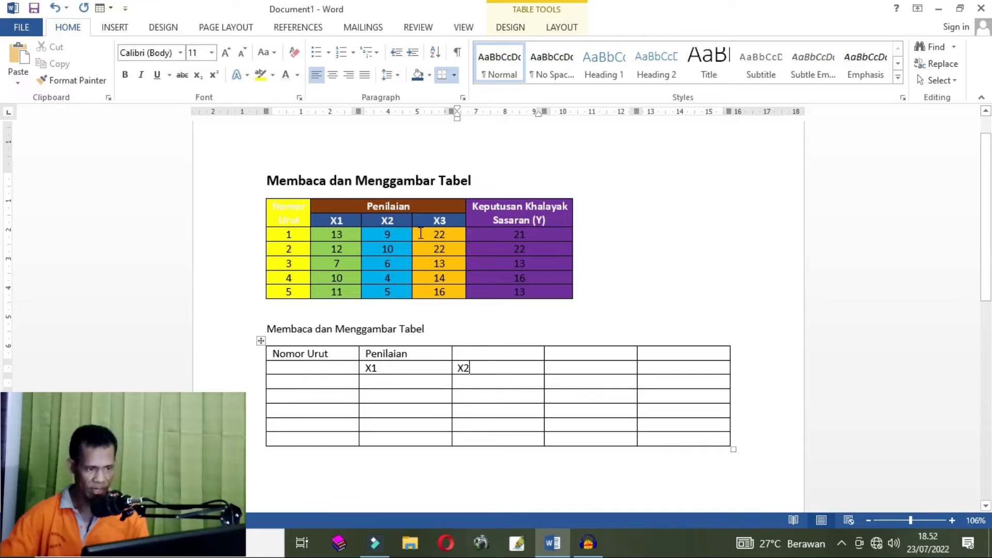
{"action": "left_click", "coordinate": [578, 367]}
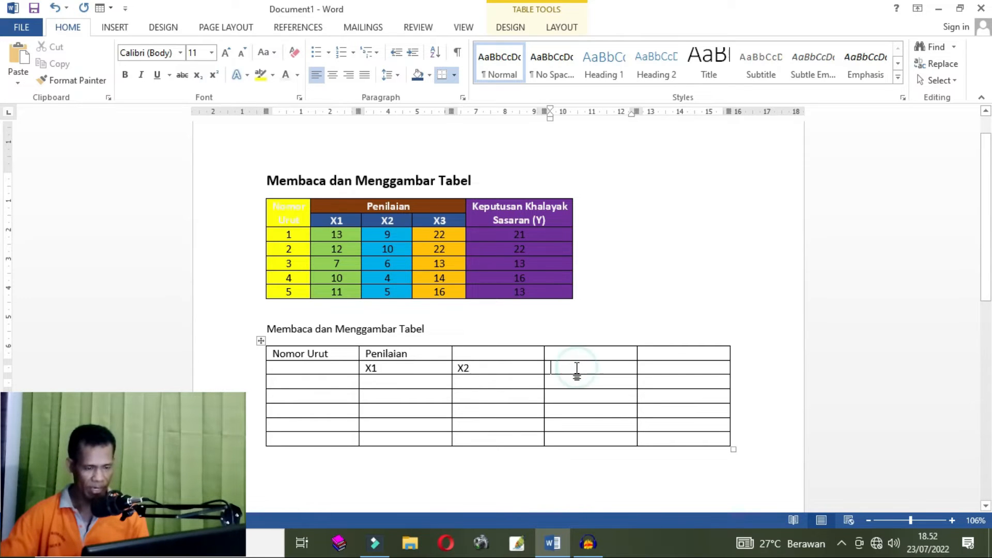
{"action": "type", "text": "X"}
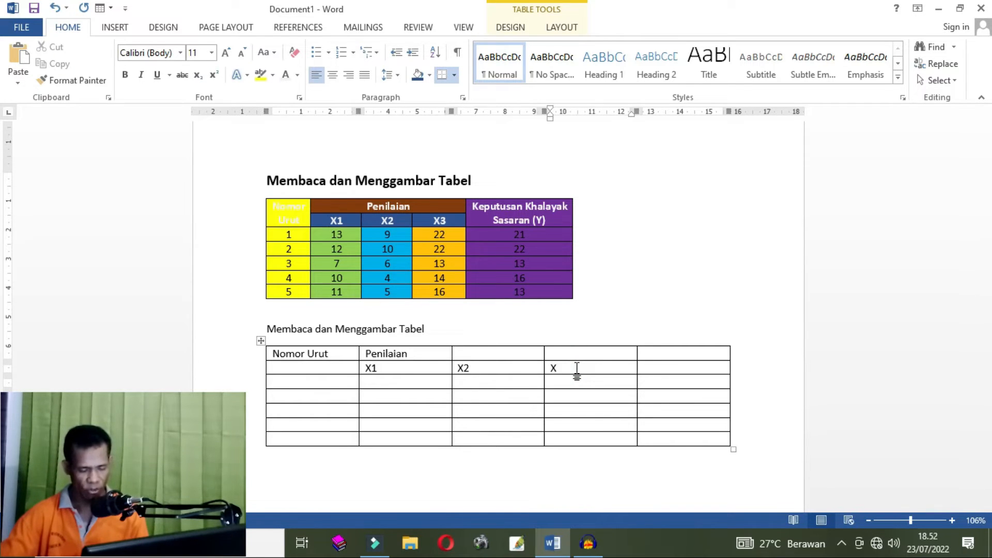
{"action": "type", "text": "3"}
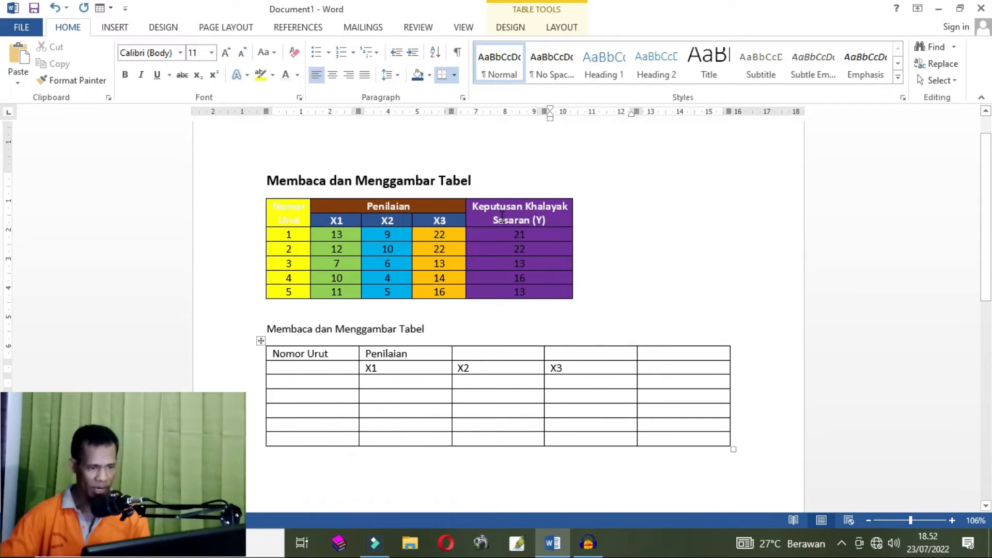
- Enter Keputusan Khalayak Sasaran (Y) in the fifth header cell of the new table
{"action": "left_click", "coordinate": [661, 355]}
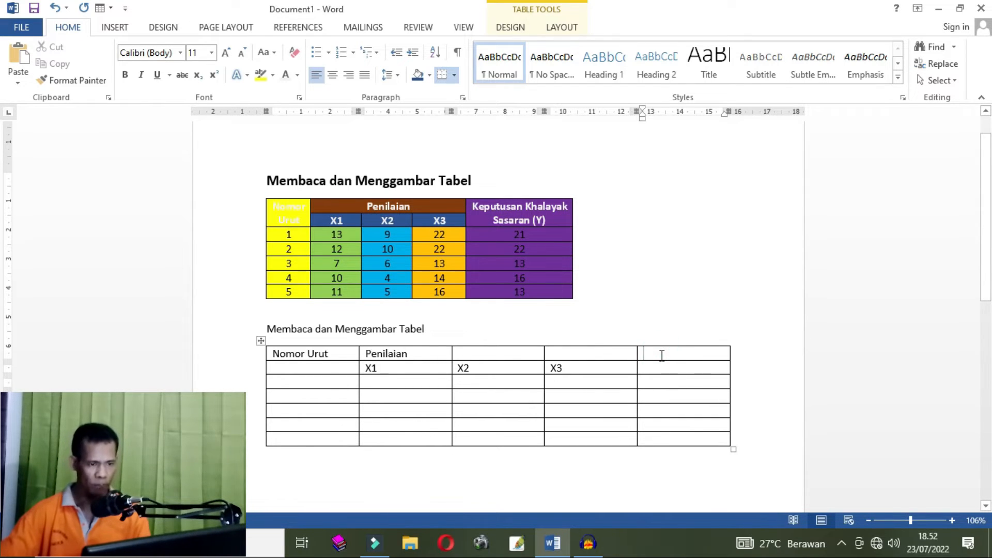
{"action": "type", "text": "Kep"}
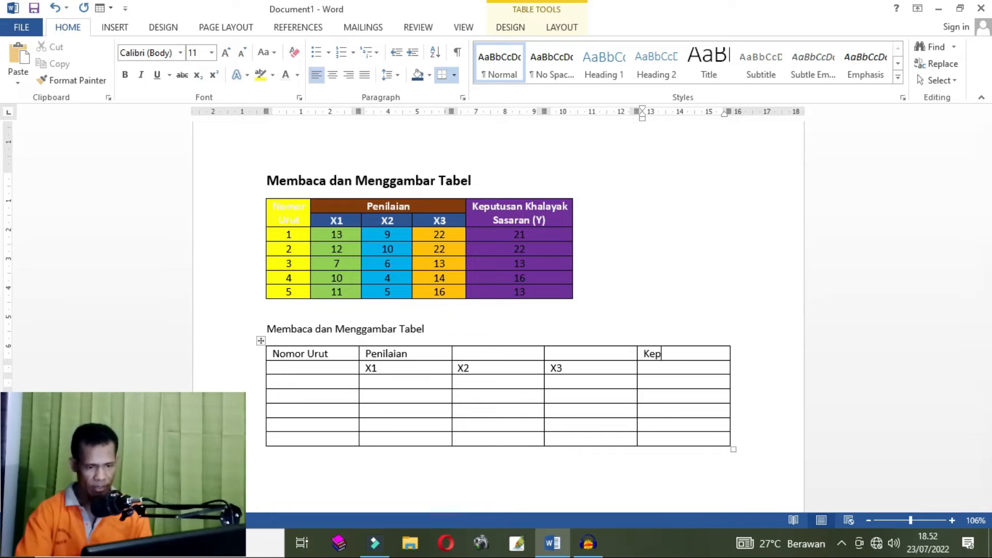
{"action": "type", "text": "utusan Kha"}
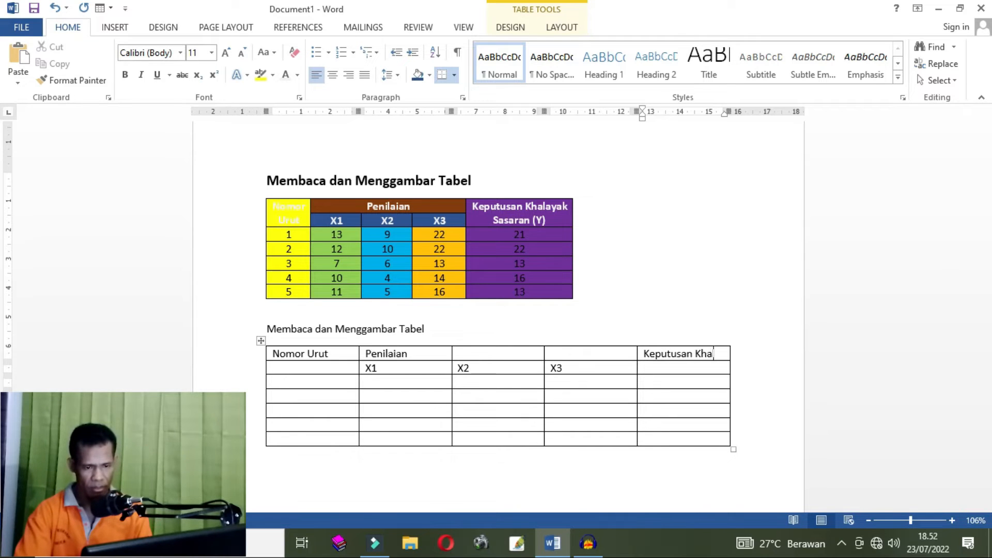
{"action": "type", "text": "layak Sasaran"}
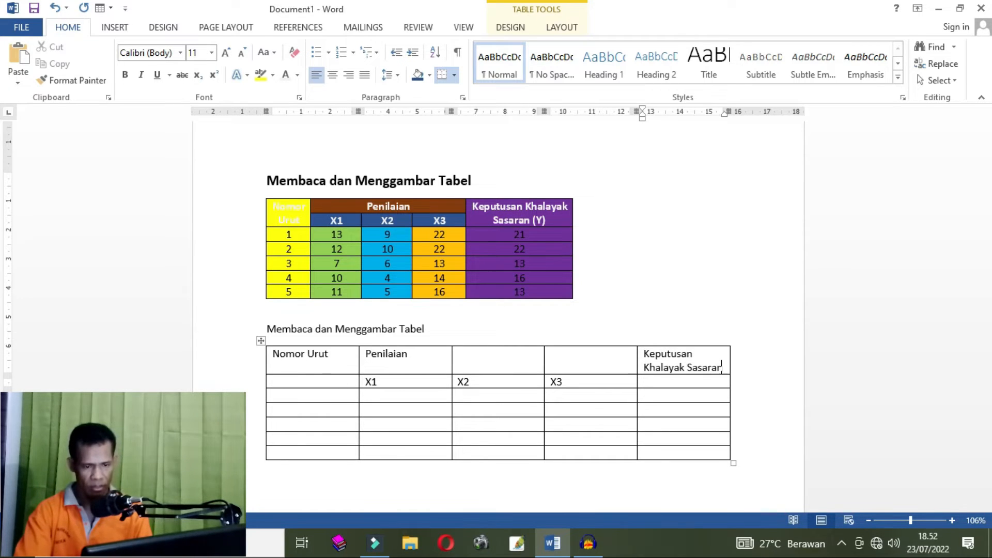
{"action": "type", "text": " (Y"}
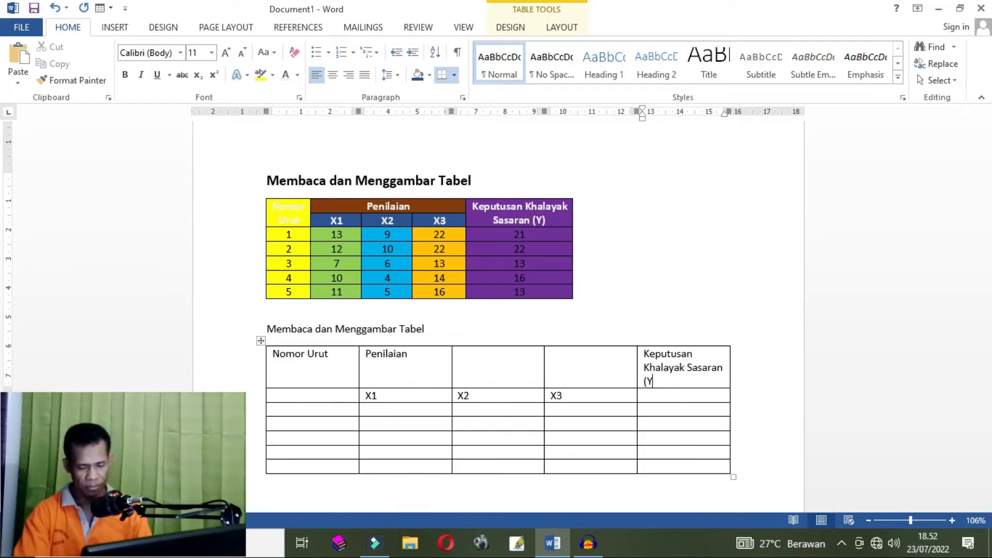
{"action": "type", "text": ")"}
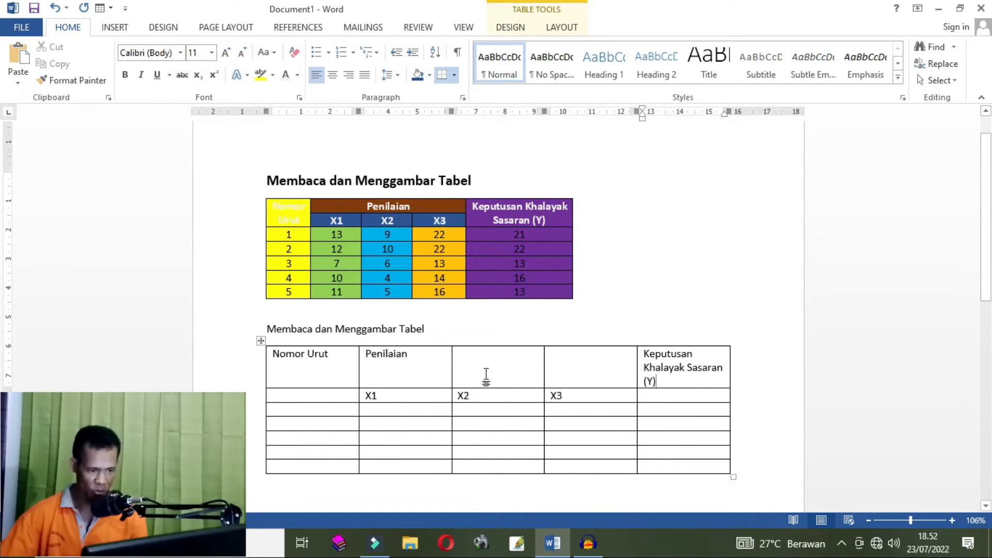
{"action": "left_click", "coordinate": [652, 315]}
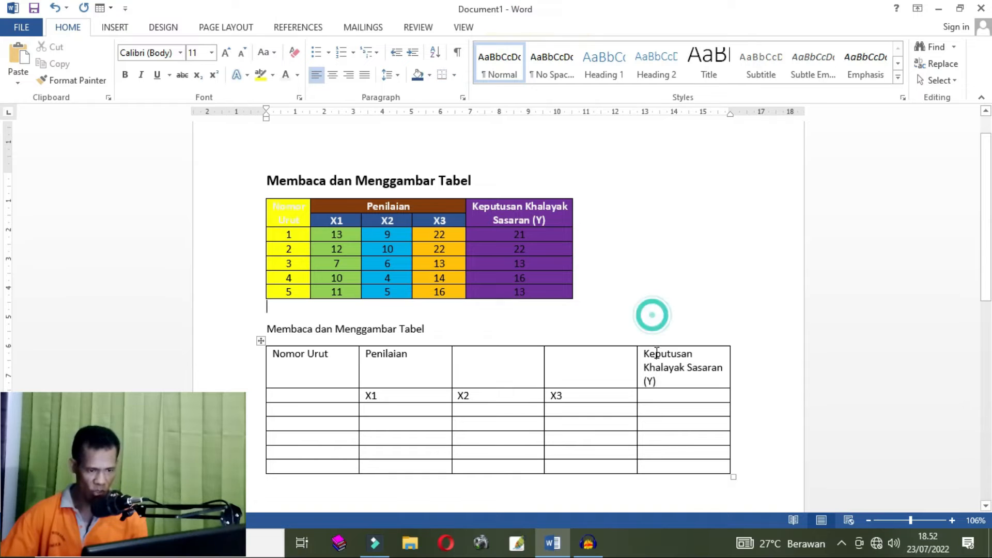
{"action": "left_click", "coordinate": [649, 395]}
{"action": "left_click", "coordinate": [479, 377]}
{"action": "left_click", "coordinate": [406, 370]}
{"action": "left_click", "coordinate": [331, 367]}
{"action": "left_click", "coordinate": [403, 410]}
{"action": "left_click", "coordinate": [402, 421]}
{"action": "left_click", "coordinate": [501, 430]}
{"action": "left_click", "coordinate": [586, 409]}
{"action": "left_click", "coordinate": [577, 423]}
{"action": "left_click", "coordinate": [482, 422]}
{"action": "left_click", "coordinate": [402, 422]}
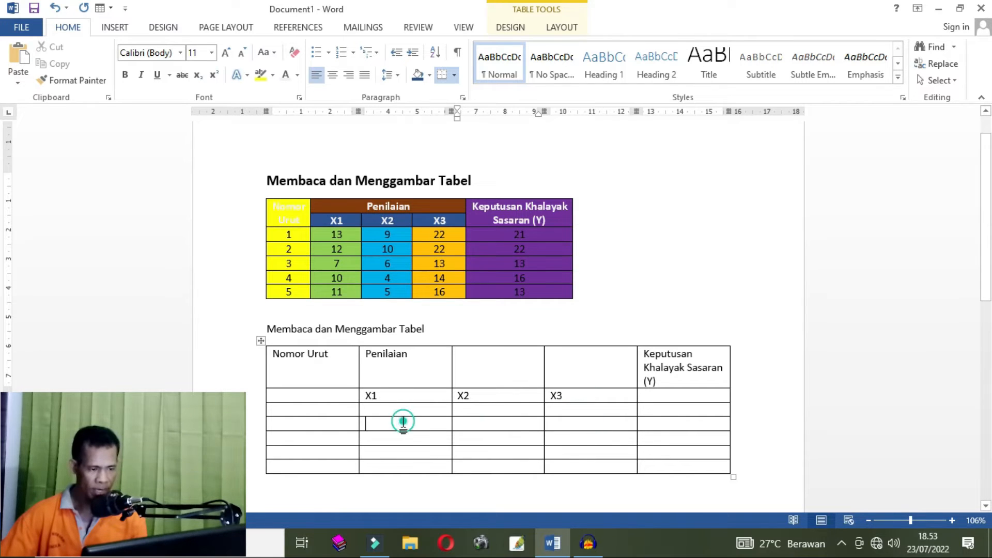
{"action": "left_click", "coordinate": [394, 379]}
{"action": "left_click", "coordinate": [465, 377]}
{"action": "left_click", "coordinate": [482, 410]}
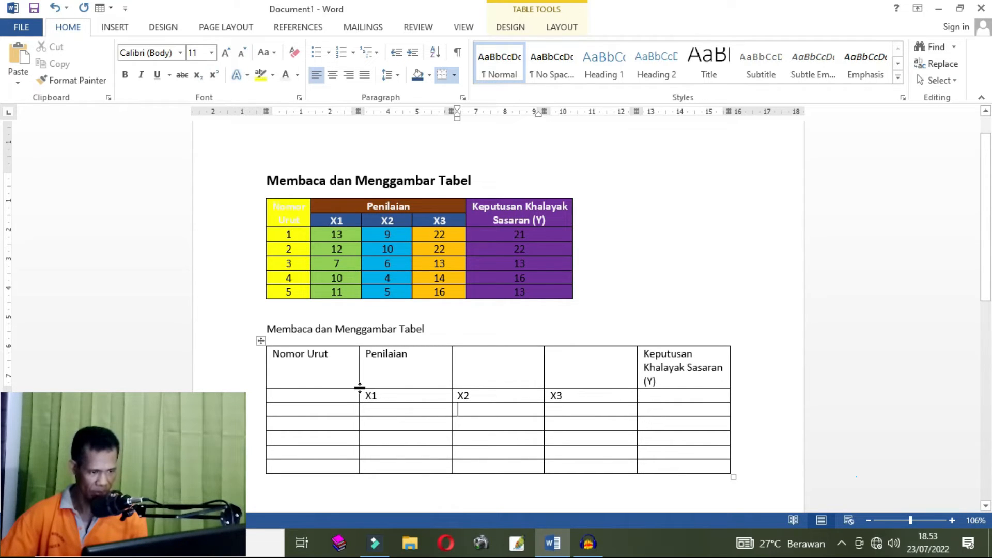
- Resize the new table's column borders so its columns and overall width match the first table
{"action": "left_click_drag", "start_coordinate": [358, 374], "coordinate": [358, 374]}
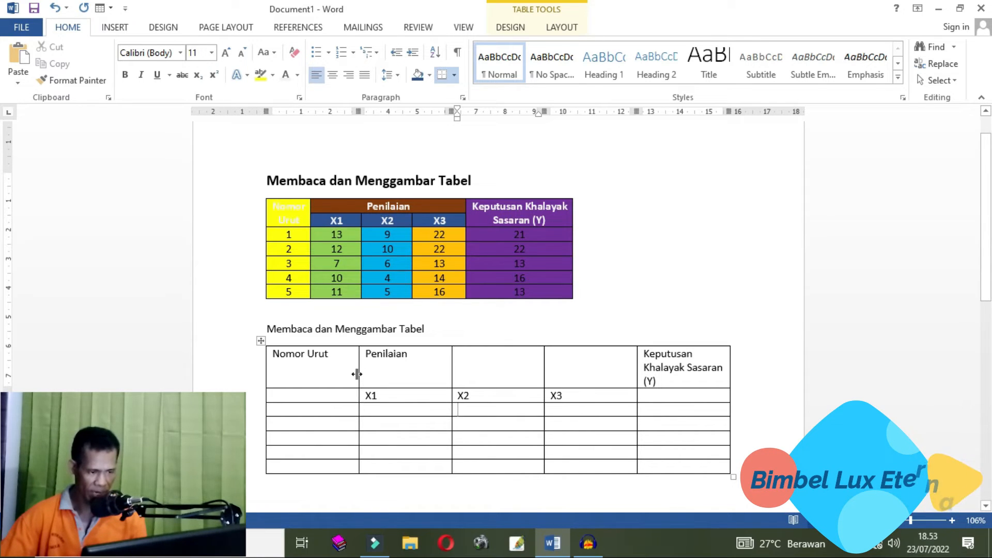
{"action": "left_click_drag", "start_coordinate": [356, 373], "coordinate": [357, 373]}
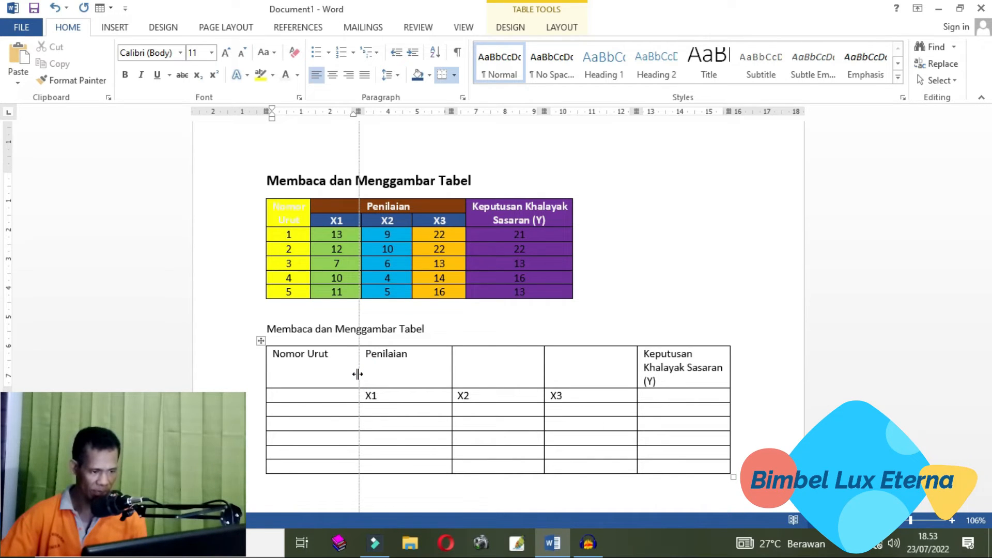
{"action": "left_click_drag", "start_coordinate": [358, 373], "coordinate": [313, 372]}
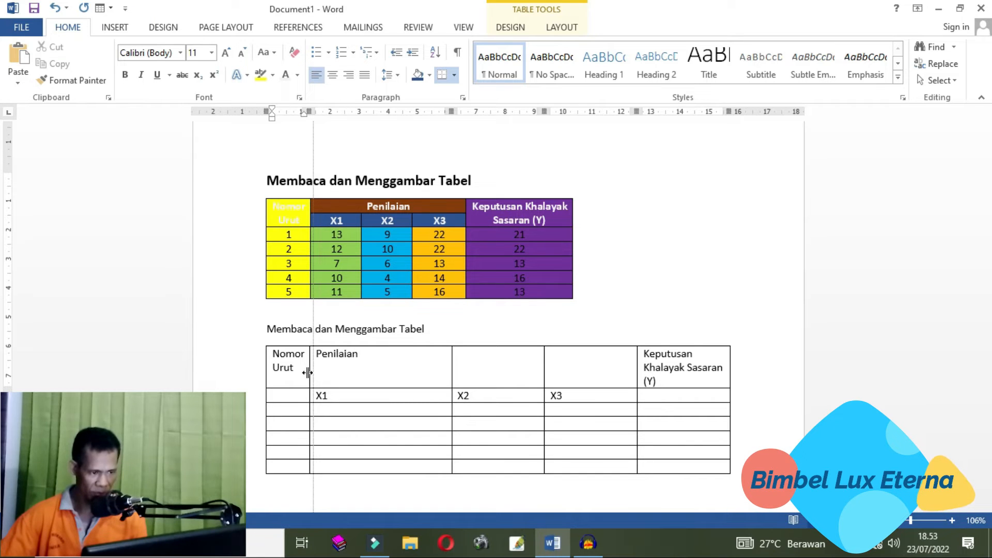
{"action": "left_click_drag", "start_coordinate": [305, 374], "coordinate": [307, 372]}
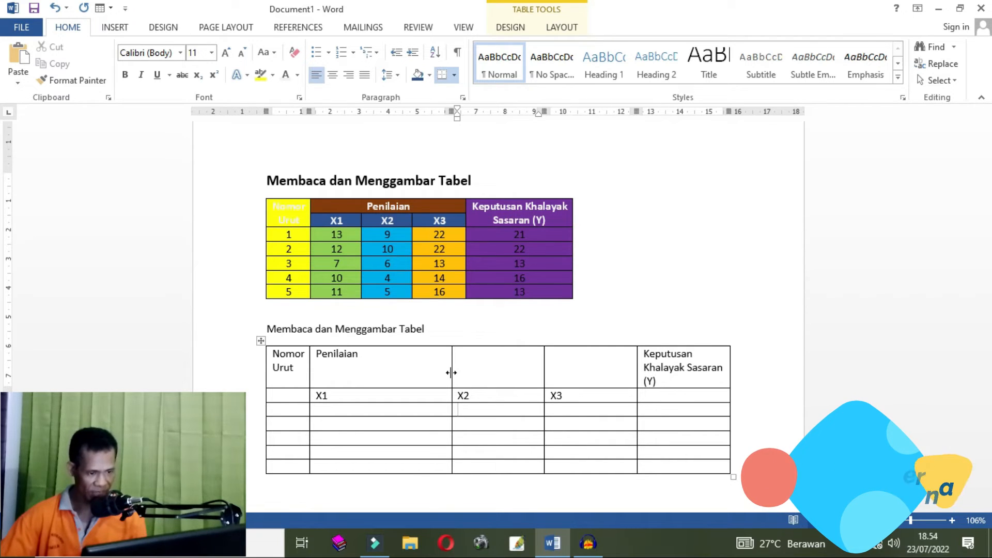
{"action": "left_click_drag", "start_coordinate": [451, 372], "coordinate": [361, 374]}
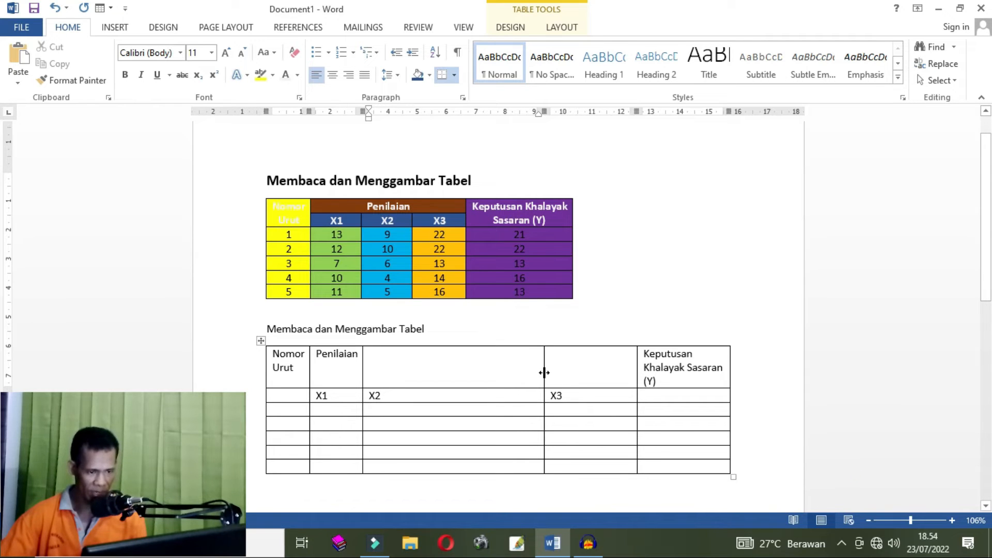
{"action": "left_click_drag", "start_coordinate": [544, 372], "coordinate": [412, 389]}
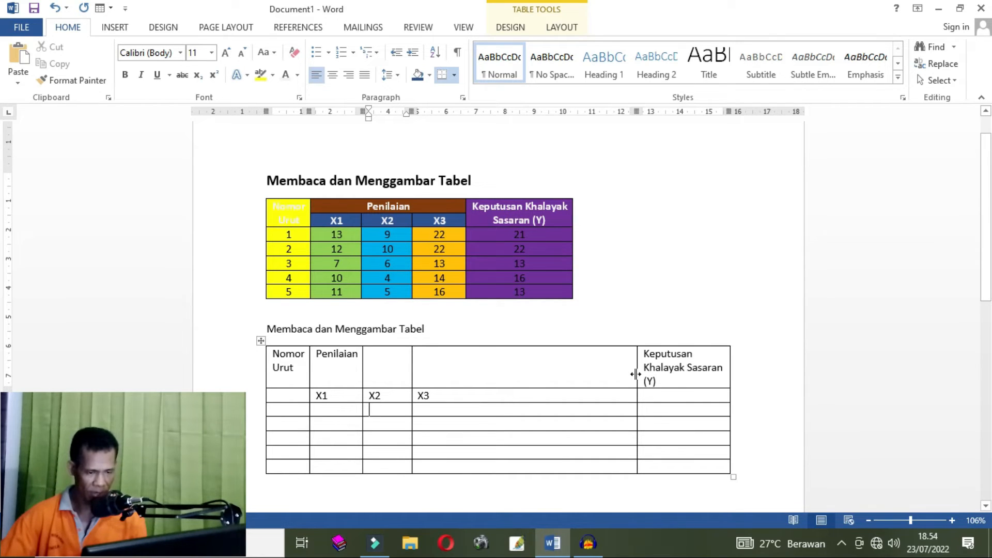
{"action": "left_click_drag", "start_coordinate": [635, 375], "coordinate": [464, 380]}
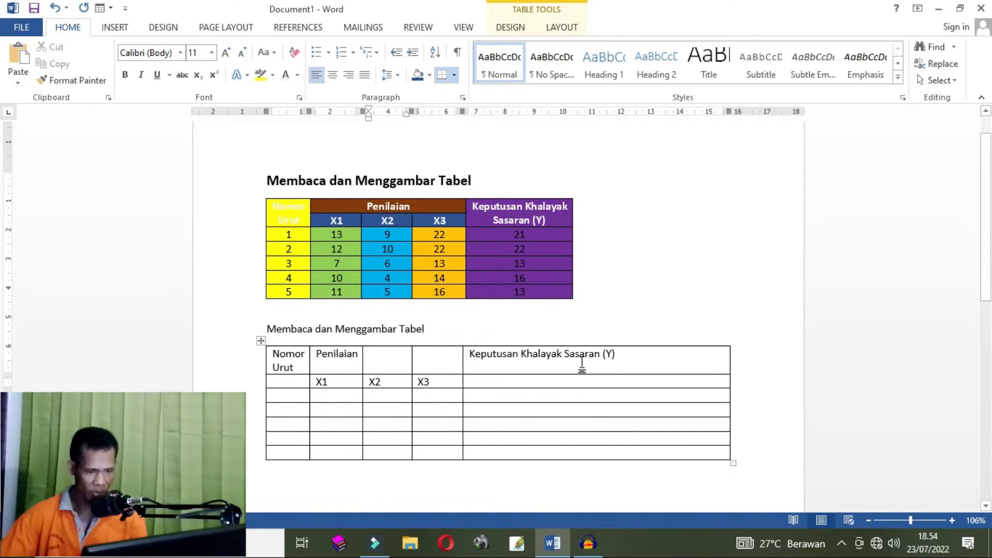
{"action": "left_click_drag", "start_coordinate": [729, 362], "coordinate": [565, 371]}
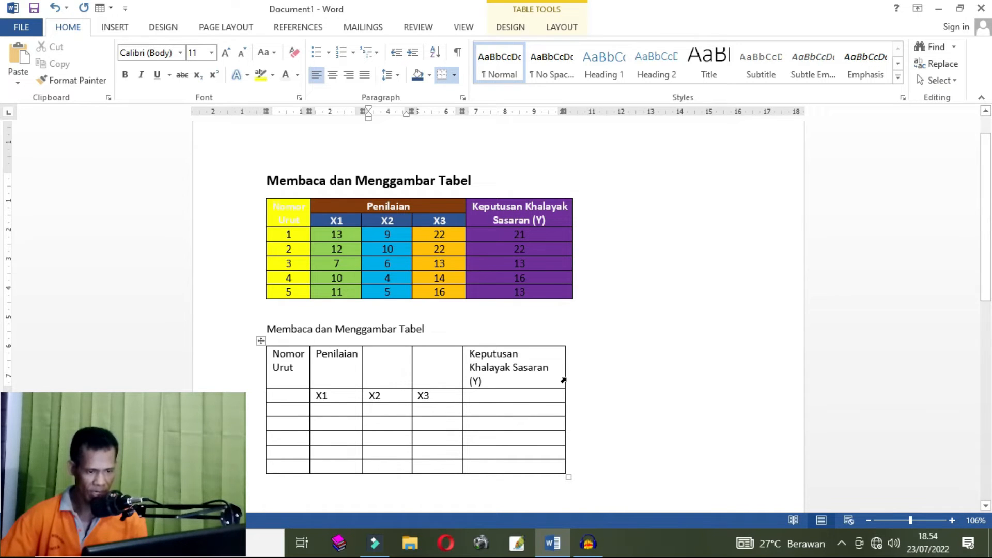
{"action": "left_click_drag", "start_coordinate": [563, 382], "coordinate": [572, 381]}
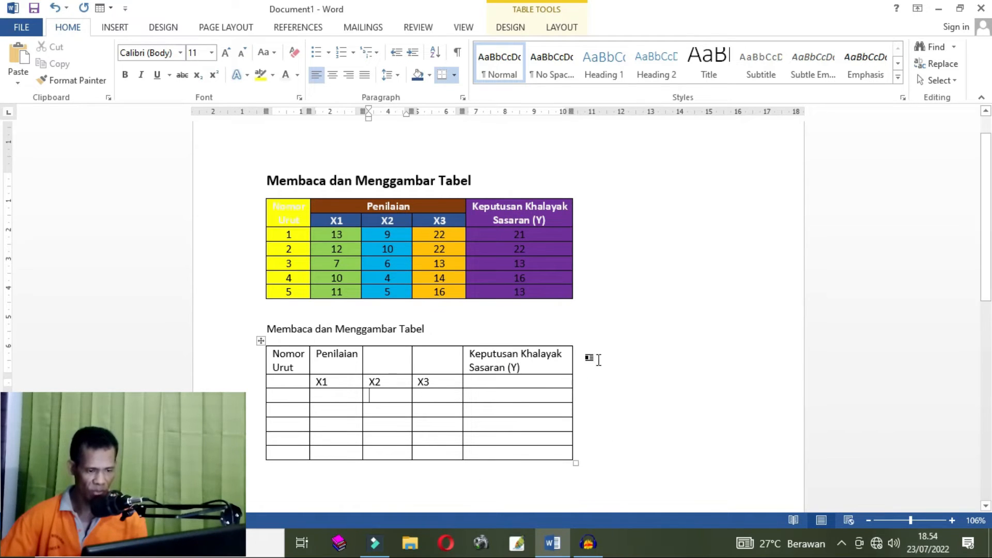
- Examine the first table's merged Penilaian header and the corresponding header cells in the new table
{"action": "left_click", "coordinate": [623, 347]}
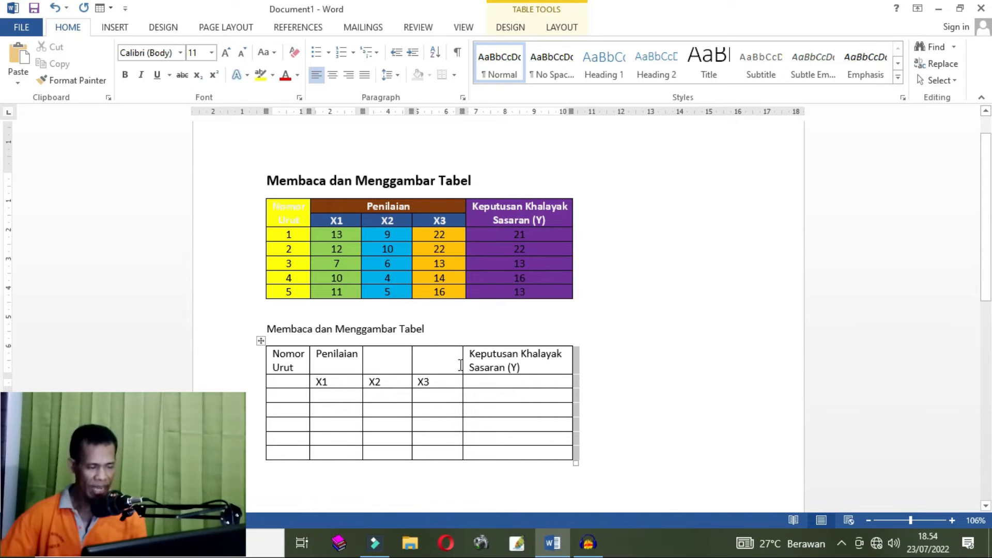
{"action": "left_click", "coordinate": [330, 205]}
{"action": "left_click_drag", "start_coordinate": [437, 202], "coordinate": [427, 200]}
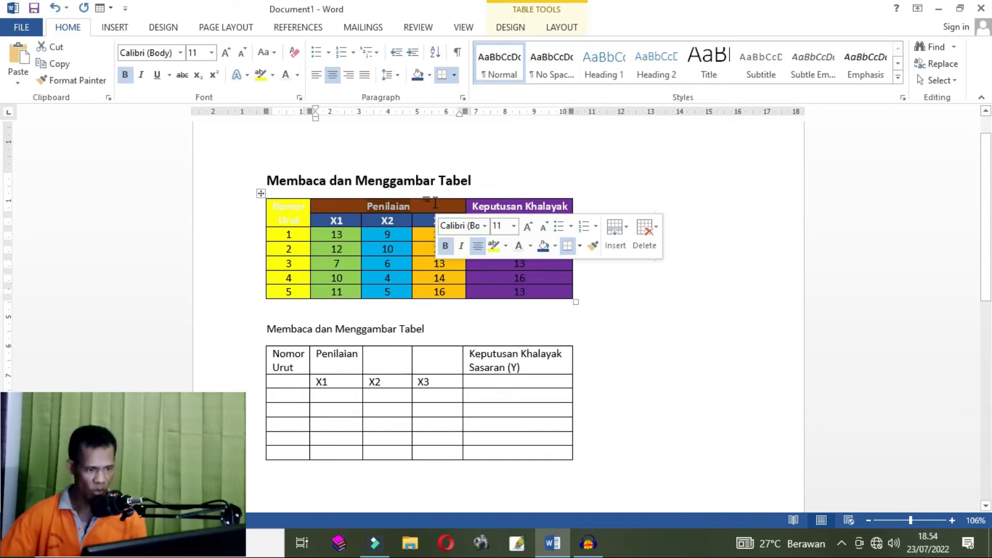
{"action": "left_click", "coordinate": [430, 207]}
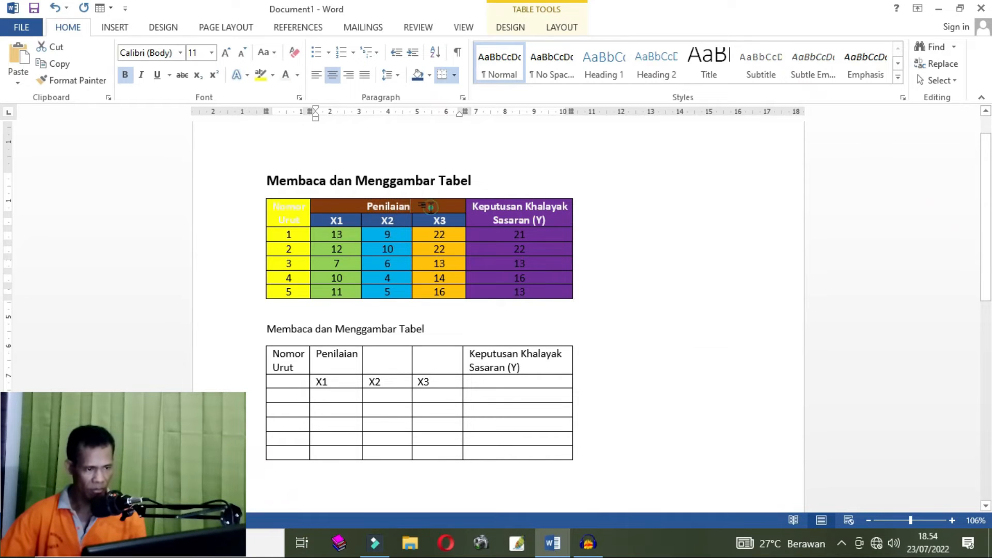
{"action": "left_click_drag", "start_coordinate": [447, 203], "coordinate": [336, 209]}
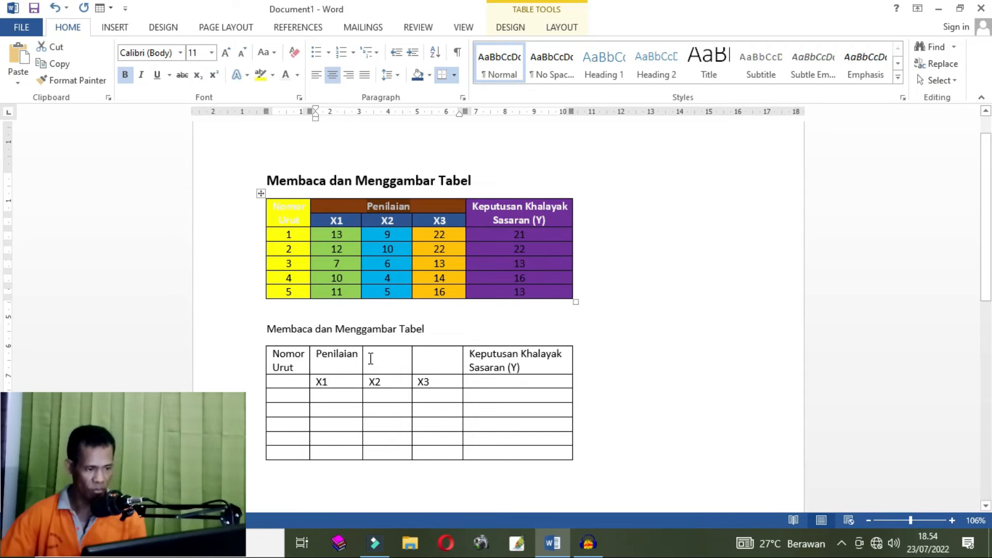
{"action": "left_click", "coordinate": [323, 360]}
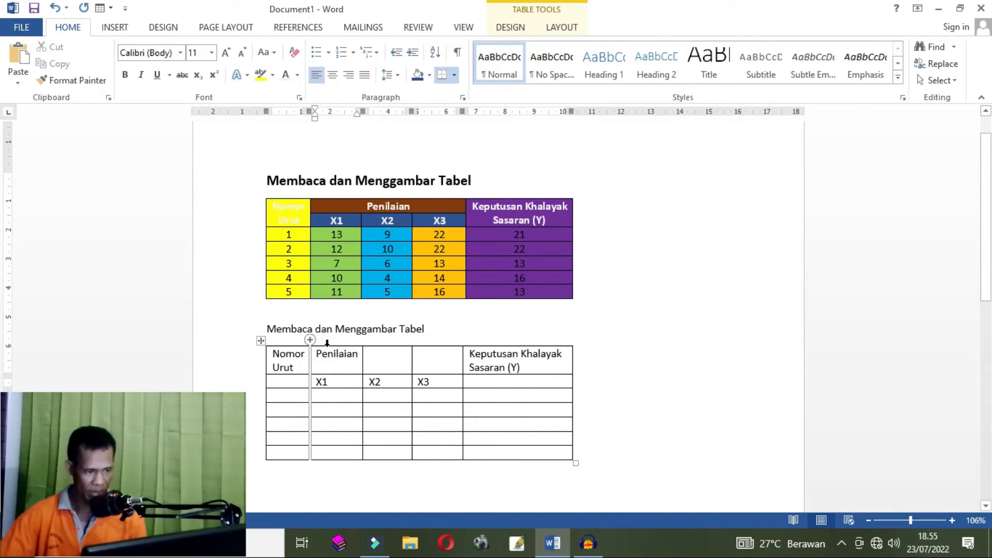
{"action": "left_click", "coordinate": [329, 343]}
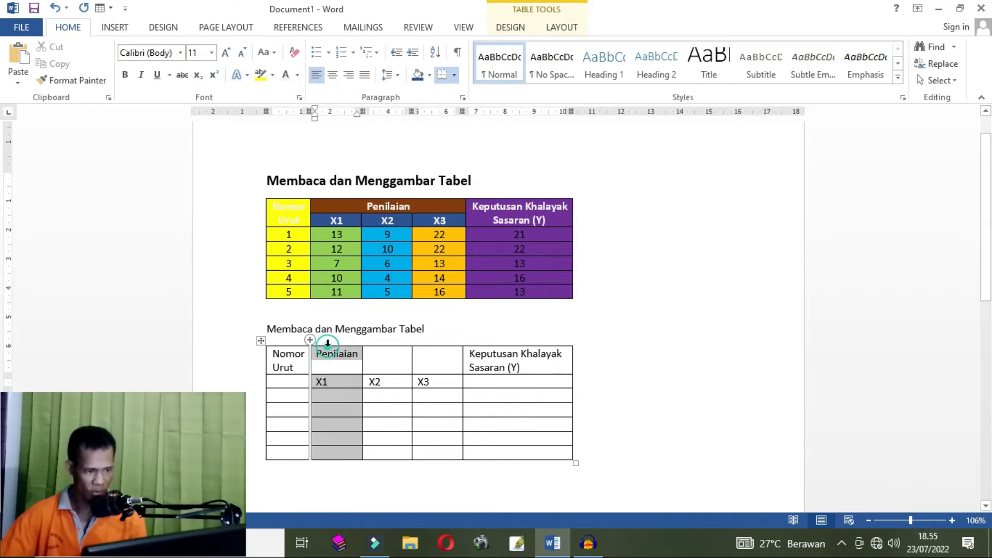
{"action": "left_click", "coordinate": [383, 343]}
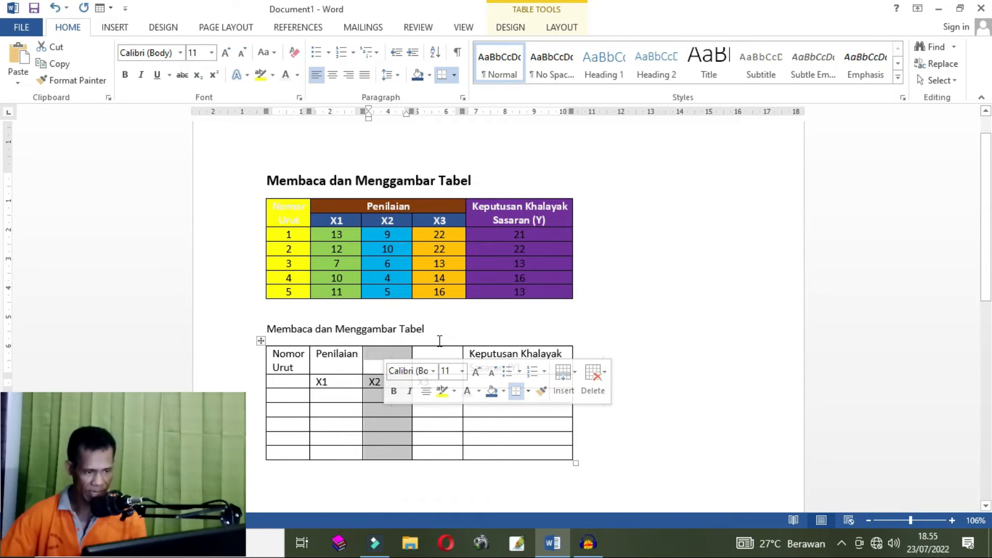
{"action": "left_click", "coordinate": [317, 355]}
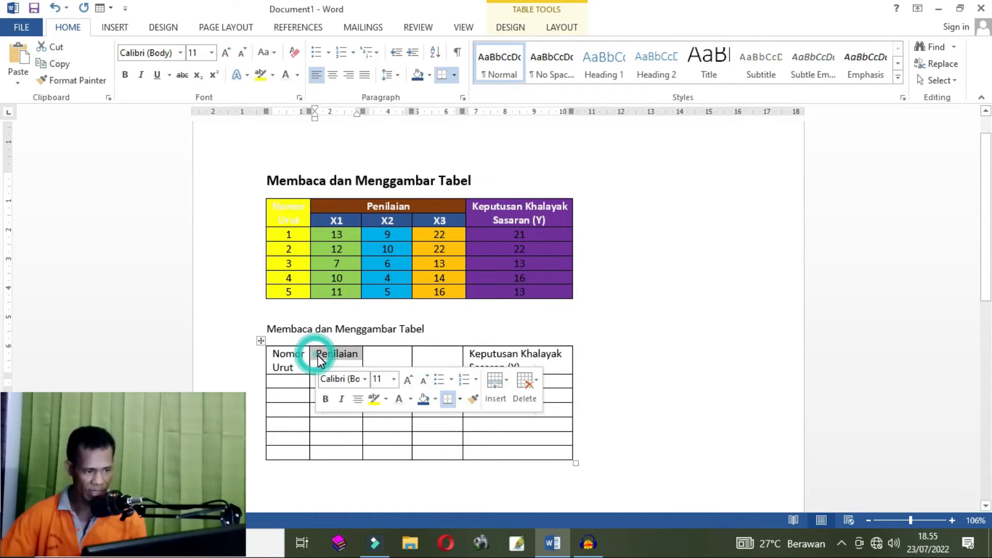
{"action": "left_click", "coordinate": [403, 354]}
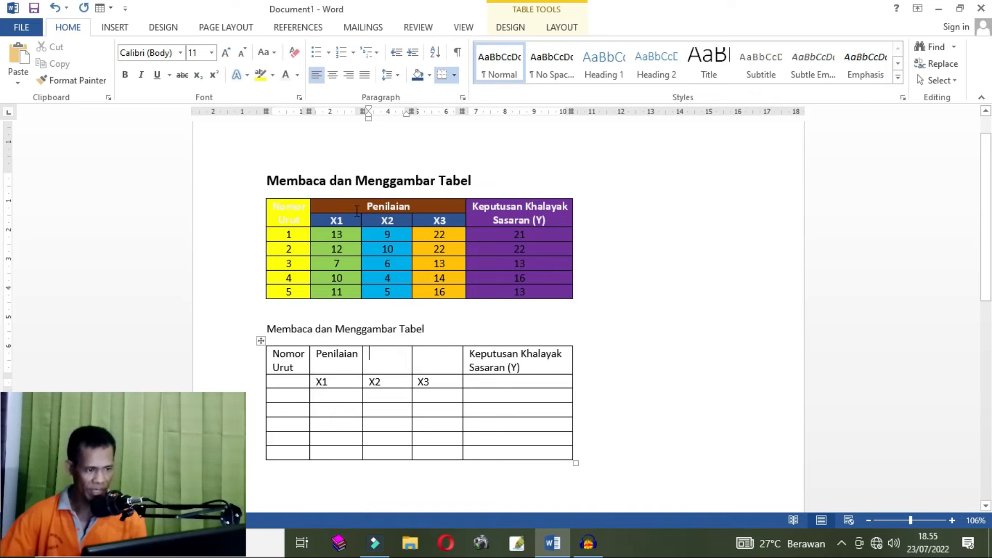
{"action": "left_click_drag", "start_coordinate": [324, 205], "coordinate": [460, 205]}
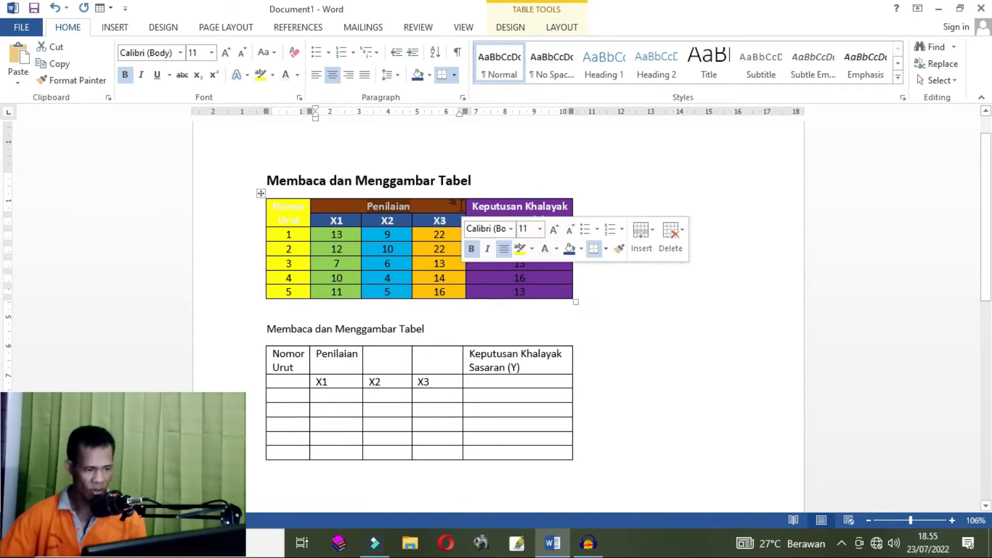
{"action": "left_click", "coordinate": [447, 359]}
{"action": "left_click_drag", "start_coordinate": [420, 357], "coordinate": [340, 359]}
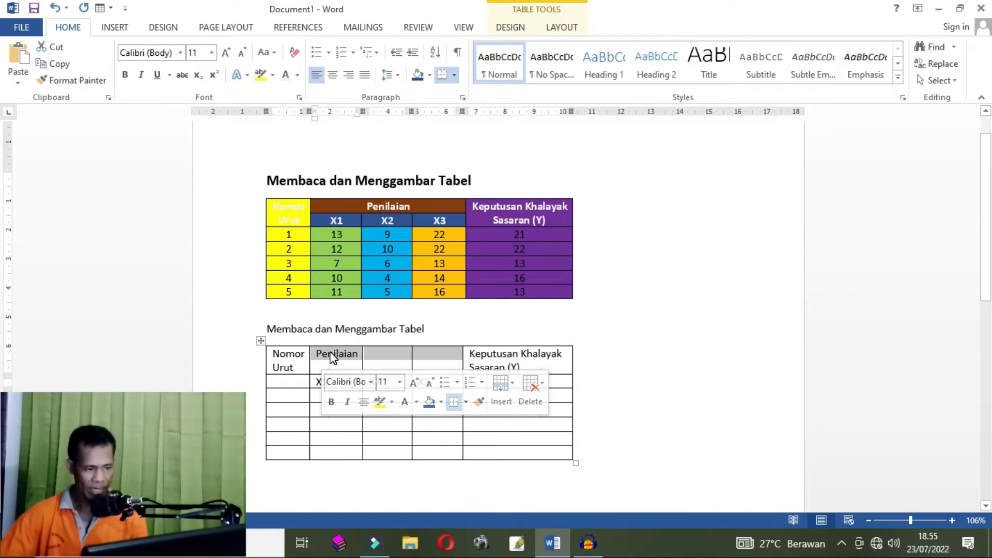
{"action": "left_click", "coordinate": [326, 355]}
{"action": "left_click_drag", "start_coordinate": [311, 355], "coordinate": [450, 358]}
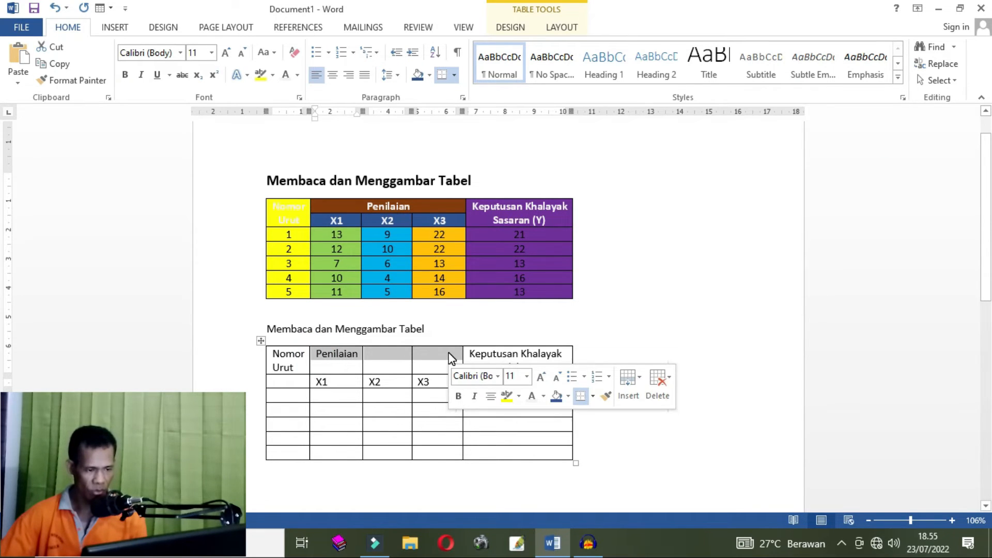
{"action": "left_click", "coordinate": [326, 355]}
{"action": "left_click_drag", "start_coordinate": [313, 353], "coordinate": [457, 363]}
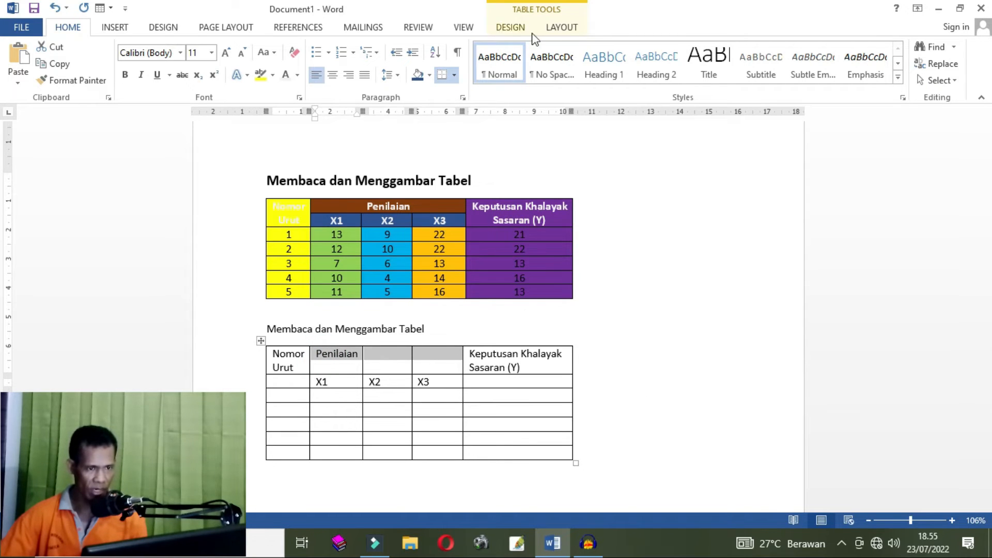
{"action": "left_click", "coordinate": [437, 366]}
{"action": "left_click", "coordinate": [622, 377]}
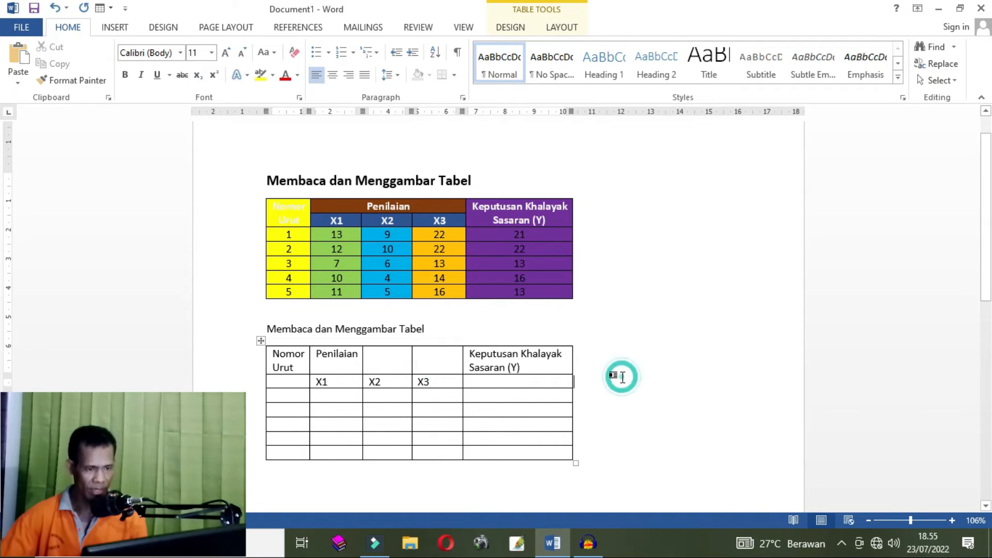
{"action": "left_click", "coordinate": [526, 492]}
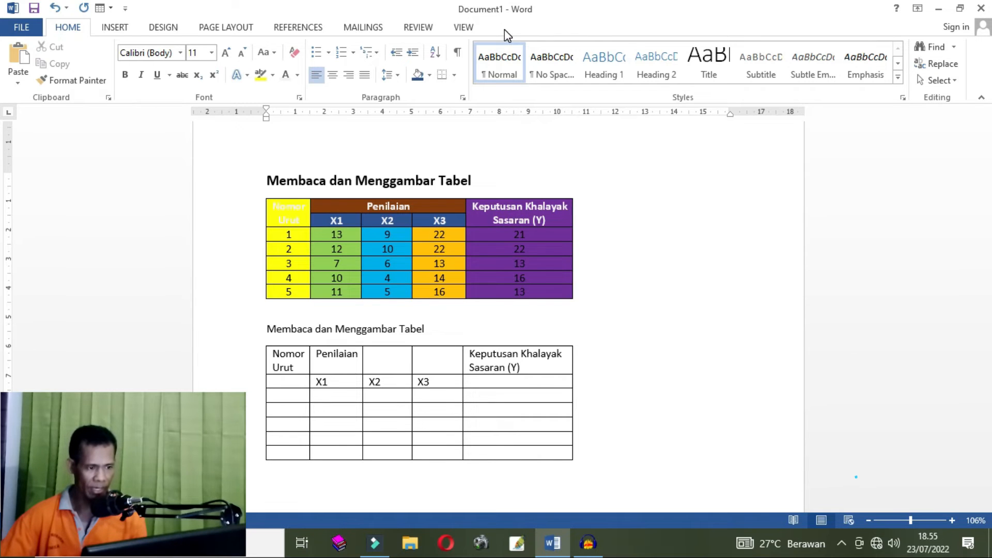
- Merge the three Penilaian header cells in the new table's first row into one cell
{"action": "left_click", "coordinate": [393, 361]}
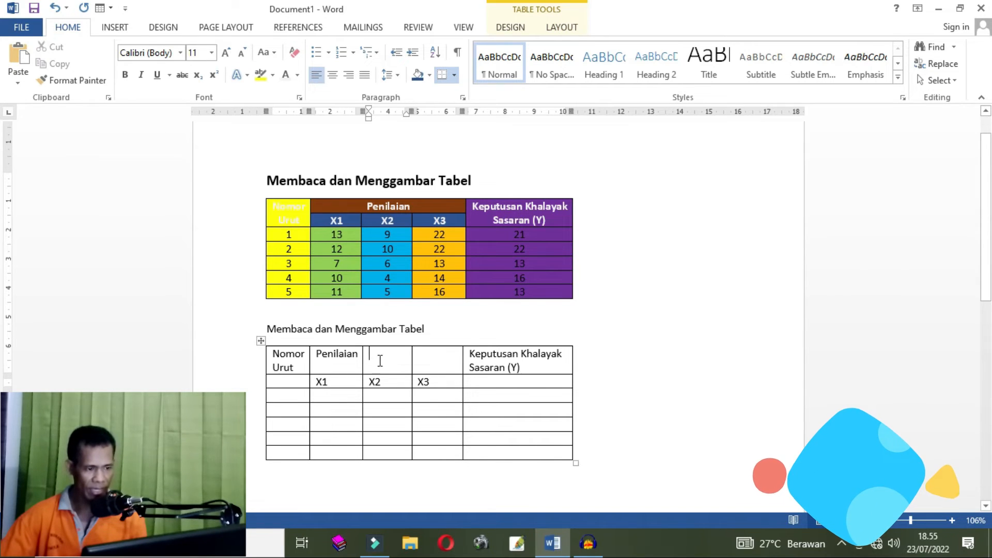
{"action": "left_click", "coordinate": [309, 362]}
{"action": "left_click_drag", "start_coordinate": [394, 357], "coordinate": [439, 358]}
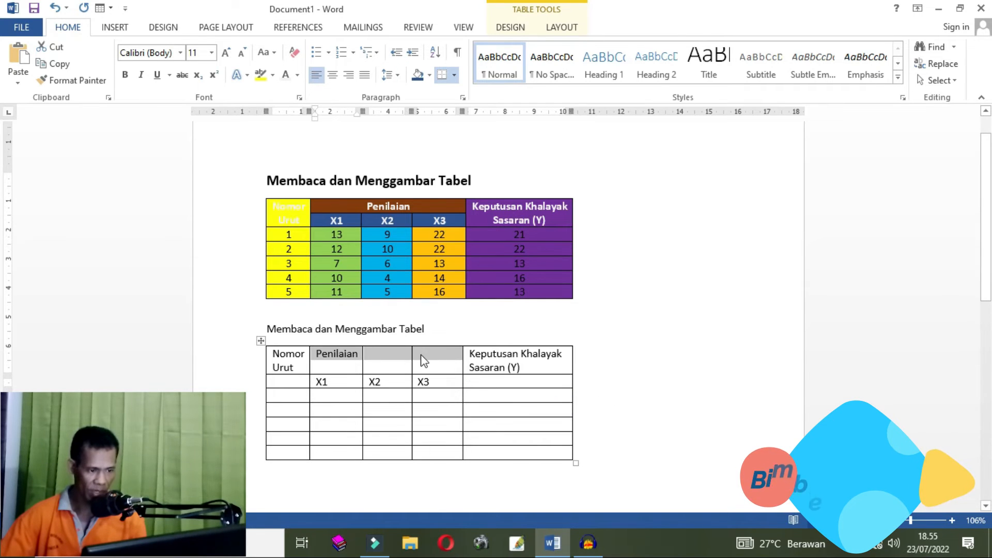
{"action": "left_click", "coordinate": [321, 361]}
{"action": "left_click_drag", "start_coordinate": [318, 355], "coordinate": [442, 355]}
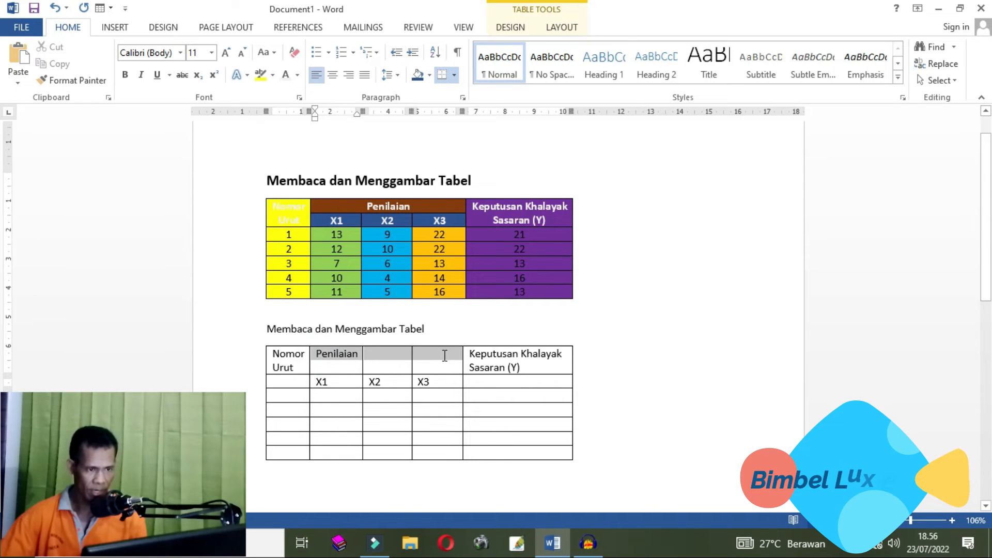
{"action": "left_click", "coordinate": [552, 29]}
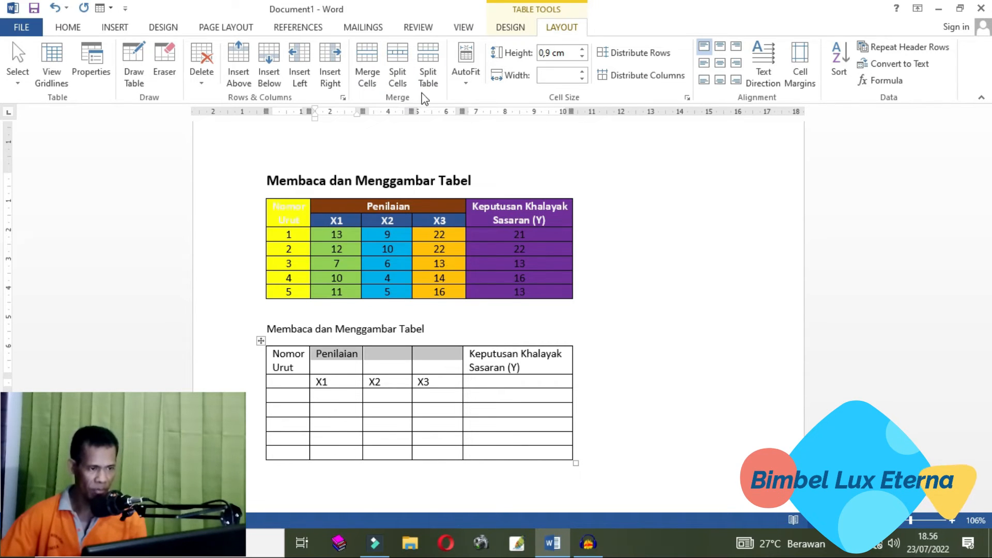
{"action": "left_click", "coordinate": [369, 58]}
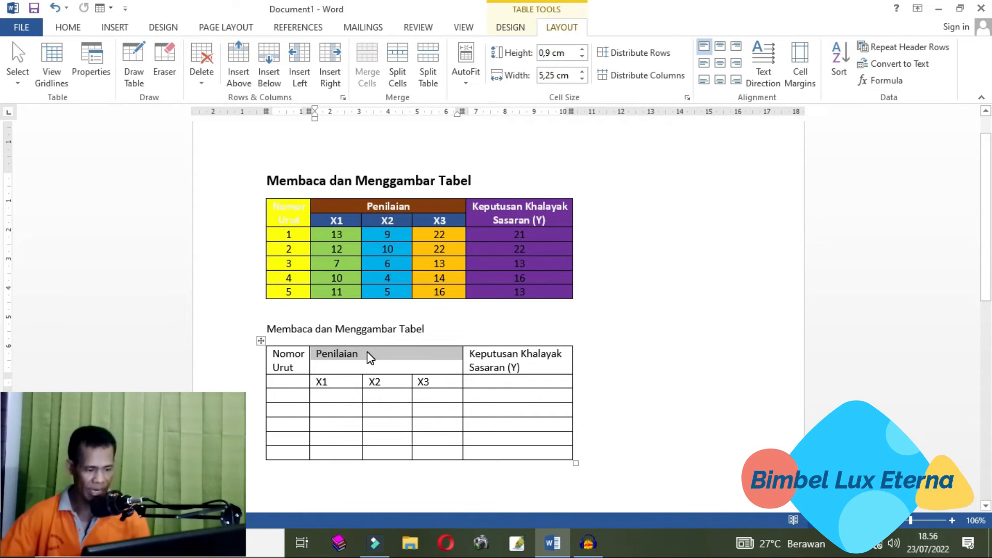
{"action": "key", "text": "ctrl+z"}
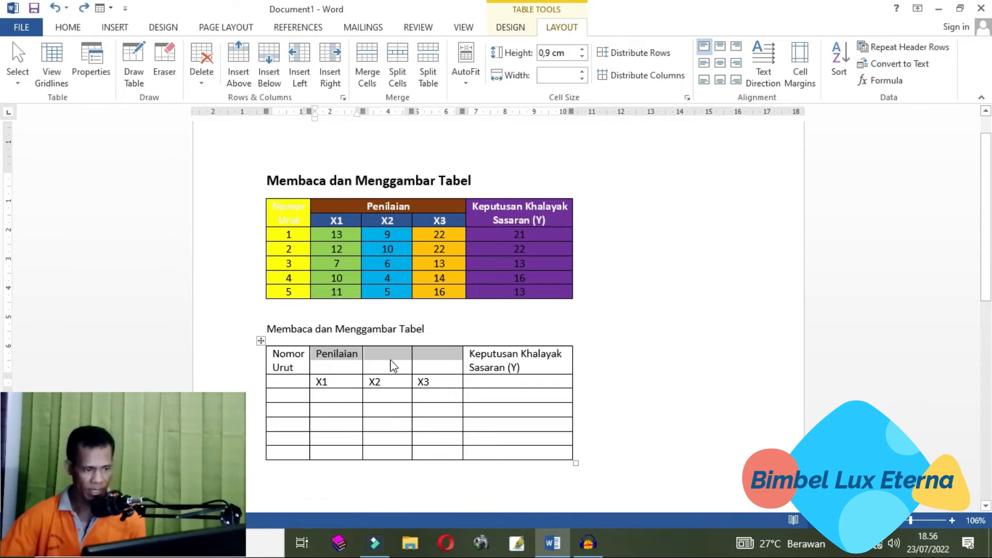
{"action": "left_click", "coordinate": [366, 75]}
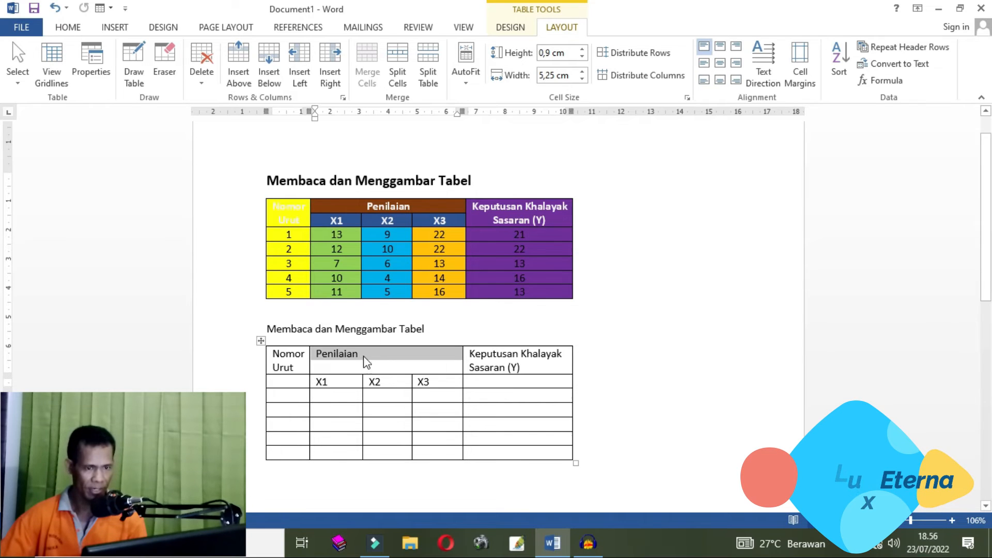
- Center the Penilaian text horizontally and vertically within its merged cell
{"action": "left_click", "coordinate": [719, 64]}
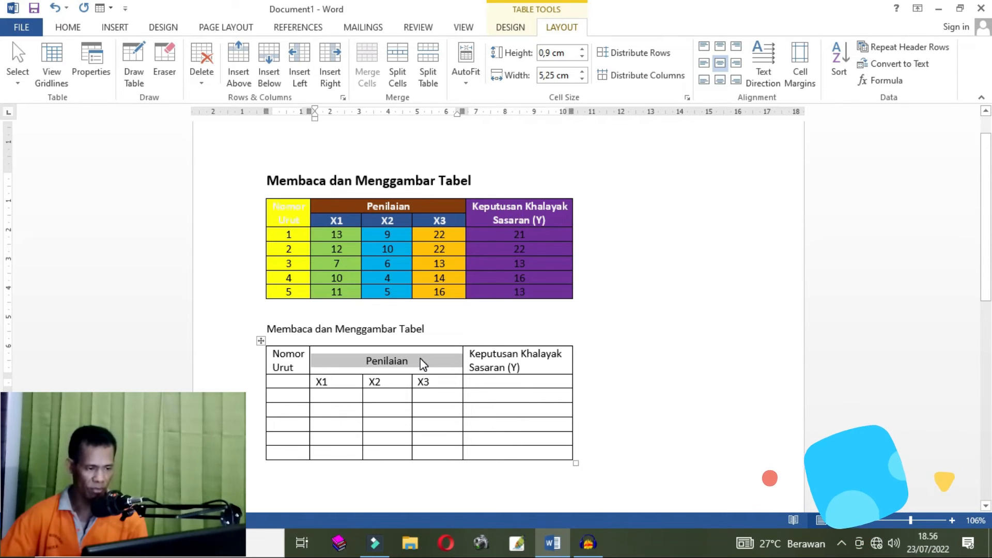
{"action": "left_click", "coordinate": [66, 30]}
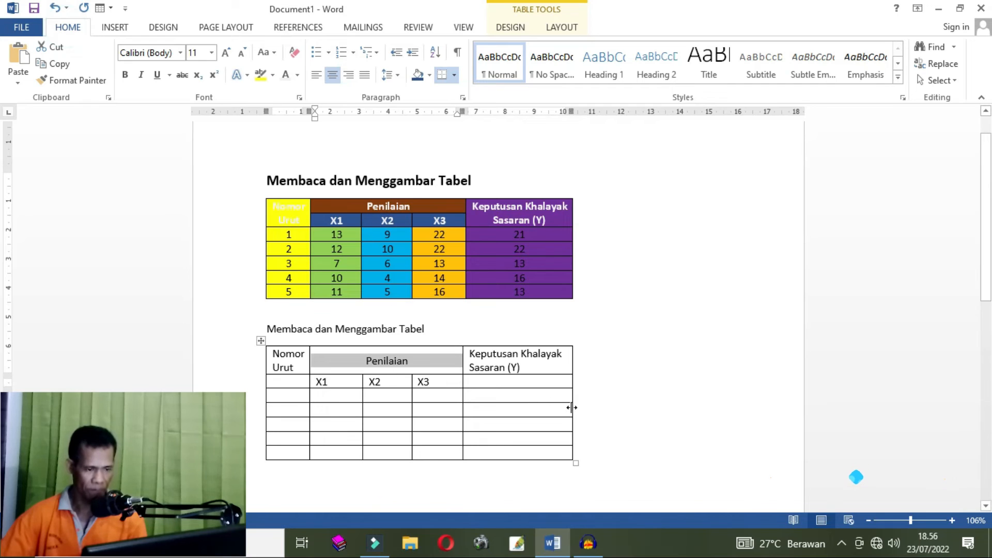
{"action": "left_click", "coordinate": [594, 409]}
{"action": "left_click", "coordinate": [543, 409]}
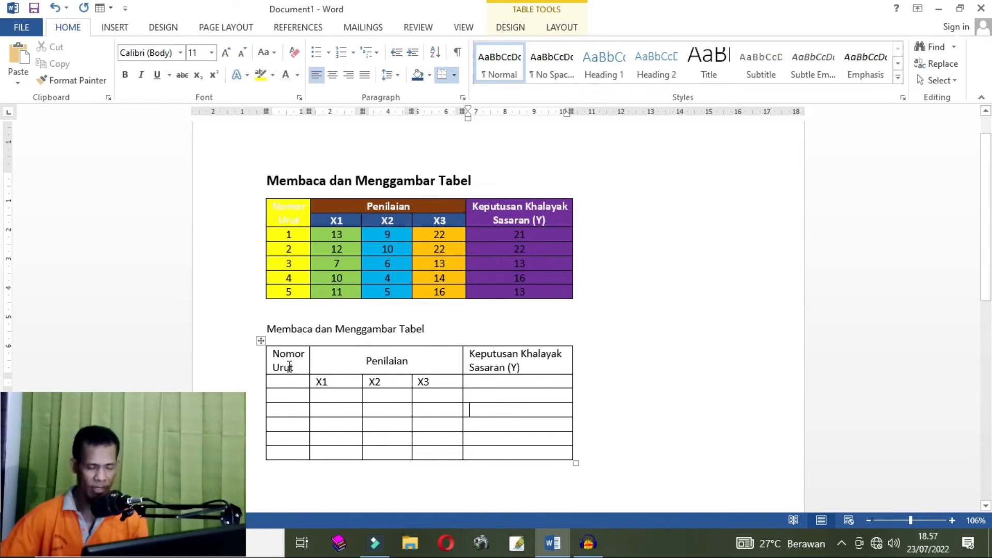
- Merge the Nomor Urut header cell with the empty cell below it in the new table
{"action": "left_click_drag", "start_coordinate": [289, 356], "coordinate": [288, 382]}
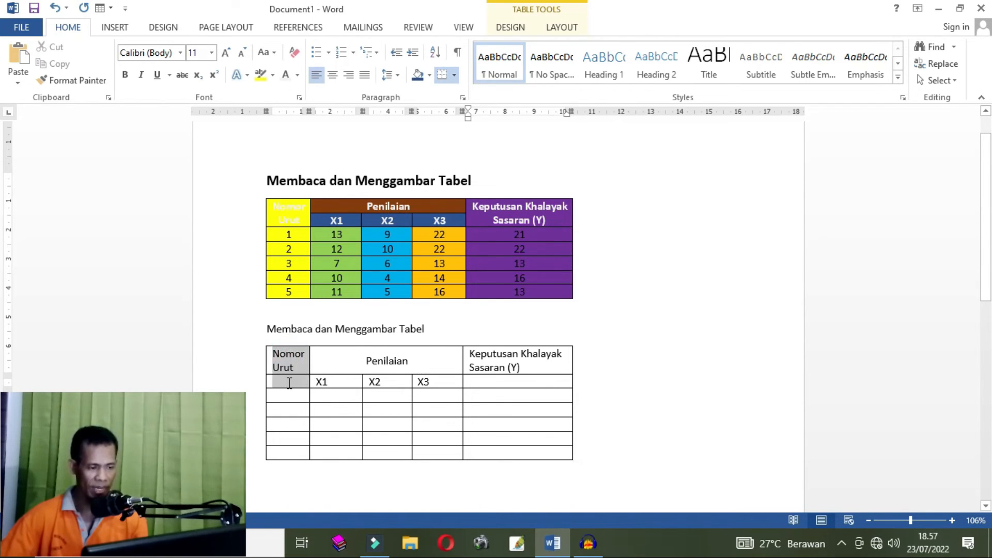
{"action": "left_click", "coordinate": [287, 359]}
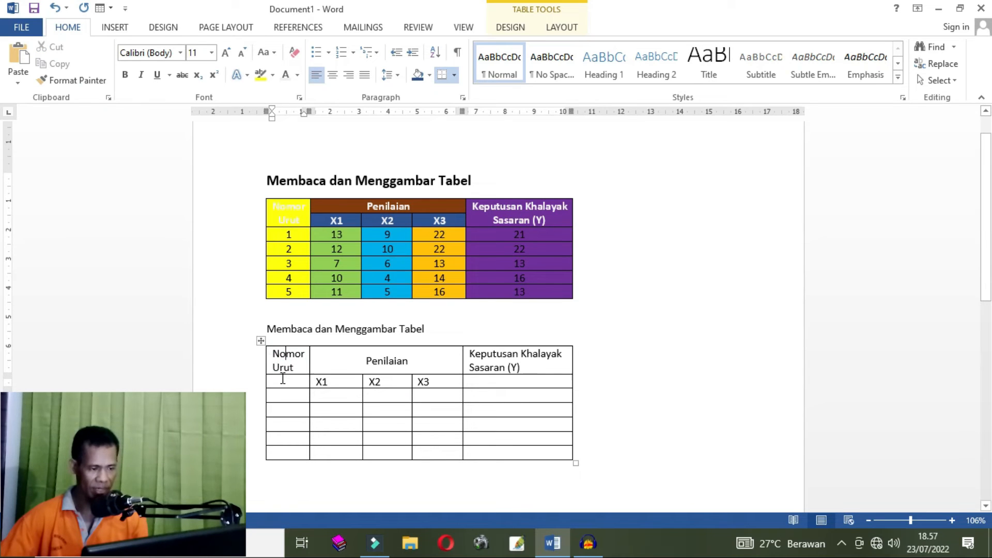
{"action": "left_click", "coordinate": [283, 381]}
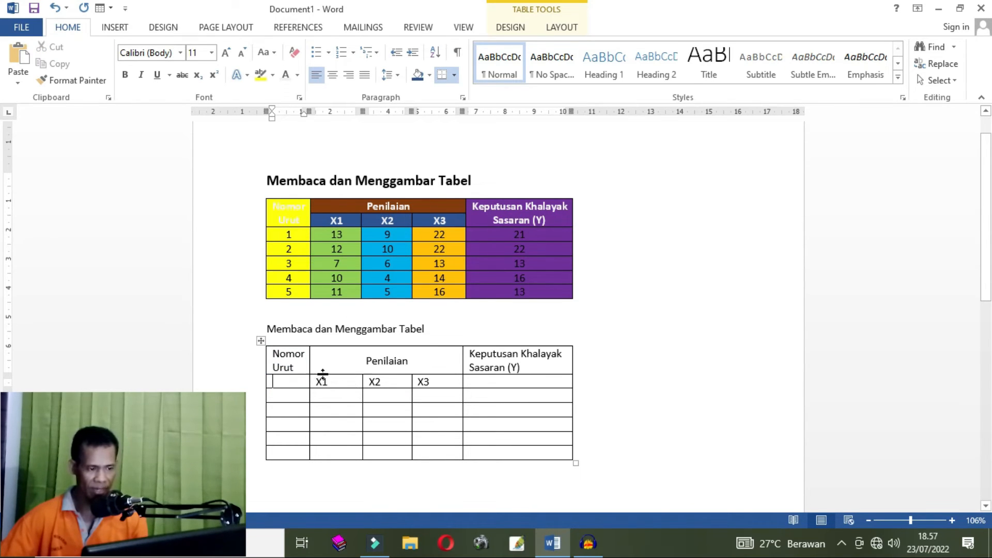
{"action": "left_click_drag", "start_coordinate": [300, 353], "coordinate": [299, 382]}
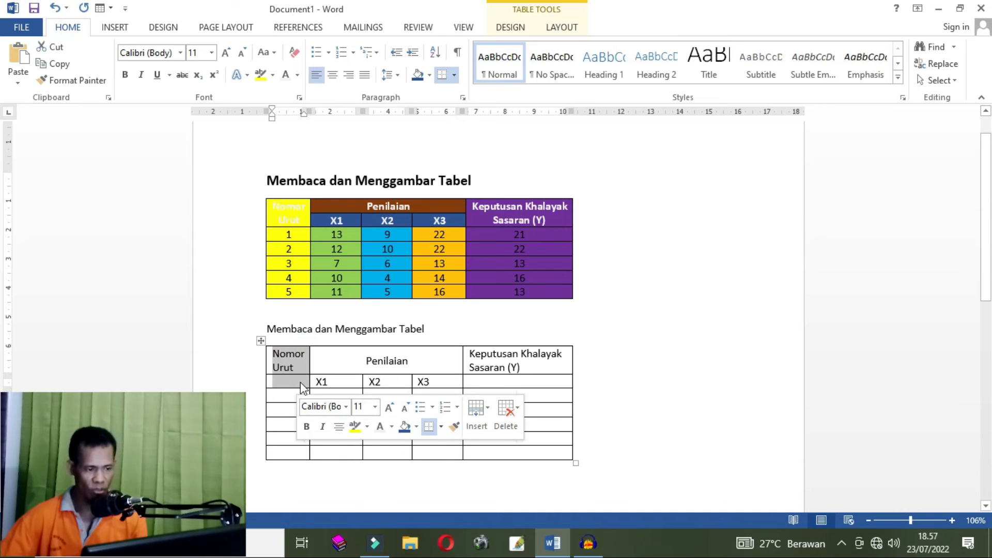
{"action": "left_click", "coordinate": [336, 381]}
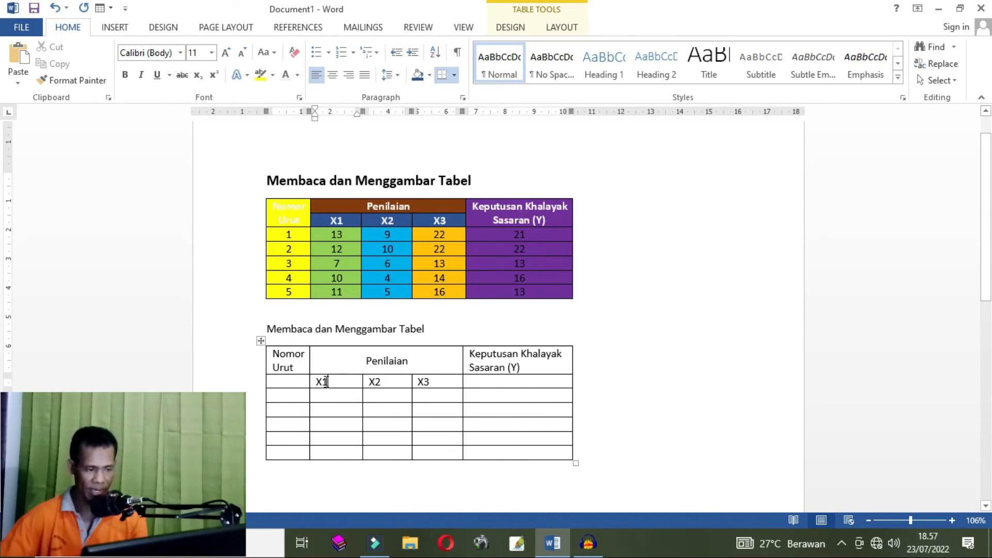
{"action": "left_click_drag", "start_coordinate": [286, 354], "coordinate": [290, 384]}
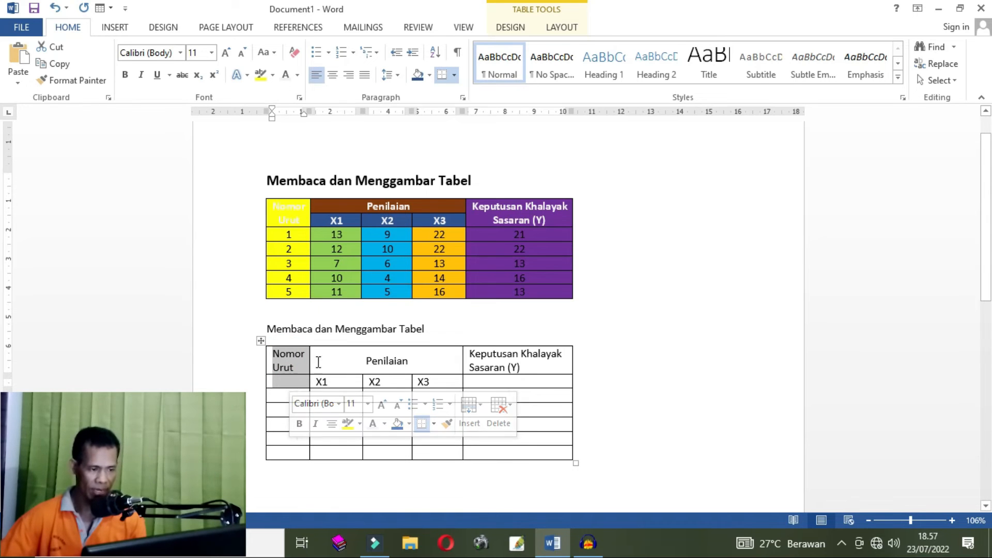
{"action": "left_click", "coordinate": [343, 352]}
{"action": "left_click_drag", "start_coordinate": [280, 355], "coordinate": [291, 386]}
{"action": "left_click", "coordinate": [291, 364]}
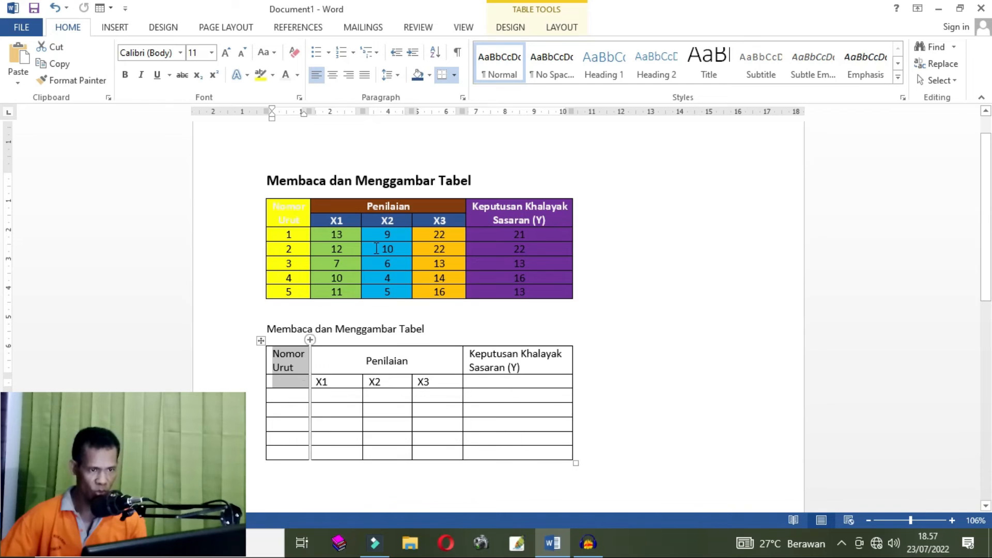
{"action": "left_click", "coordinate": [562, 28]}
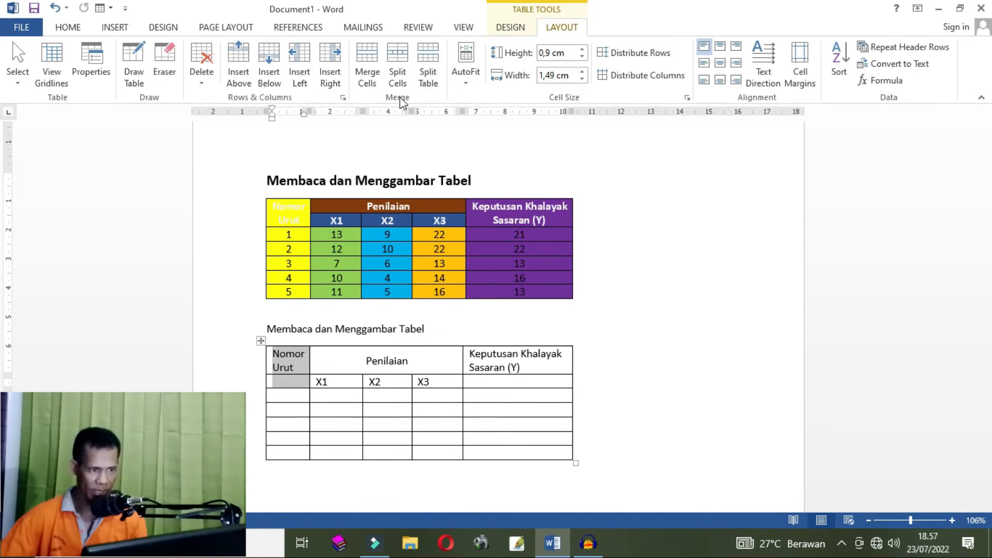
{"action": "left_click", "coordinate": [367, 75]}
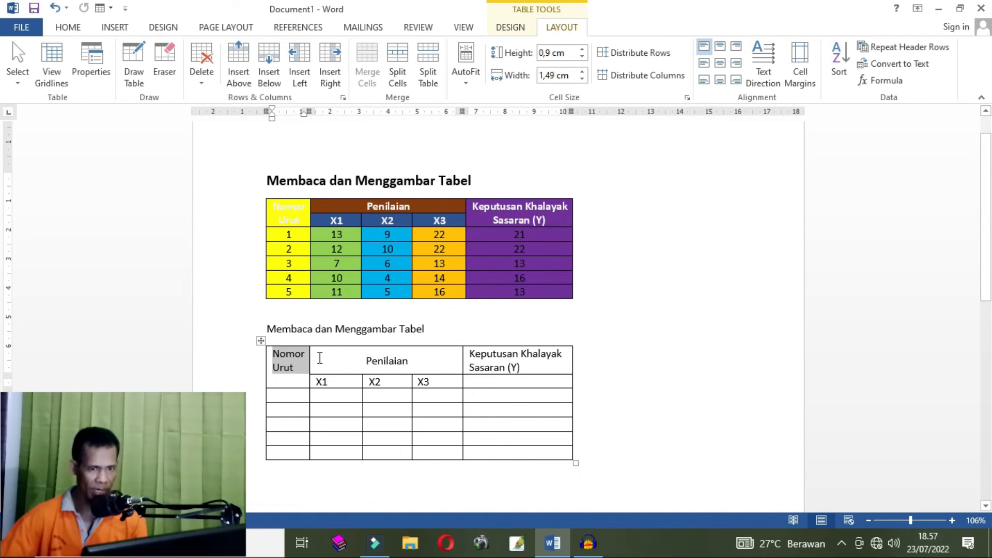
- Center the Nomor Urut text horizontally and vertically within its merged cell
{"action": "left_click", "coordinate": [722, 64]}
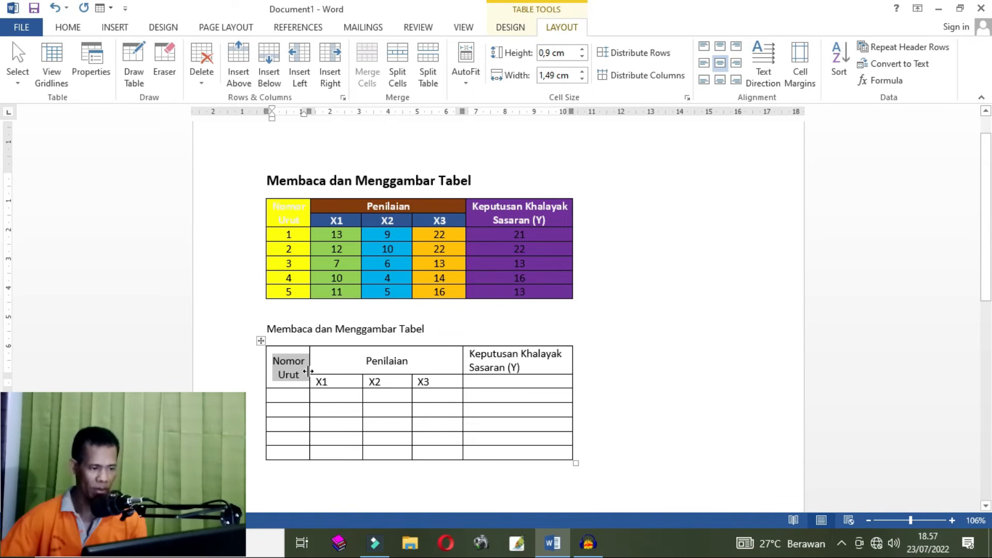
{"action": "left_click_drag", "start_coordinate": [303, 379], "coordinate": [271, 360]}
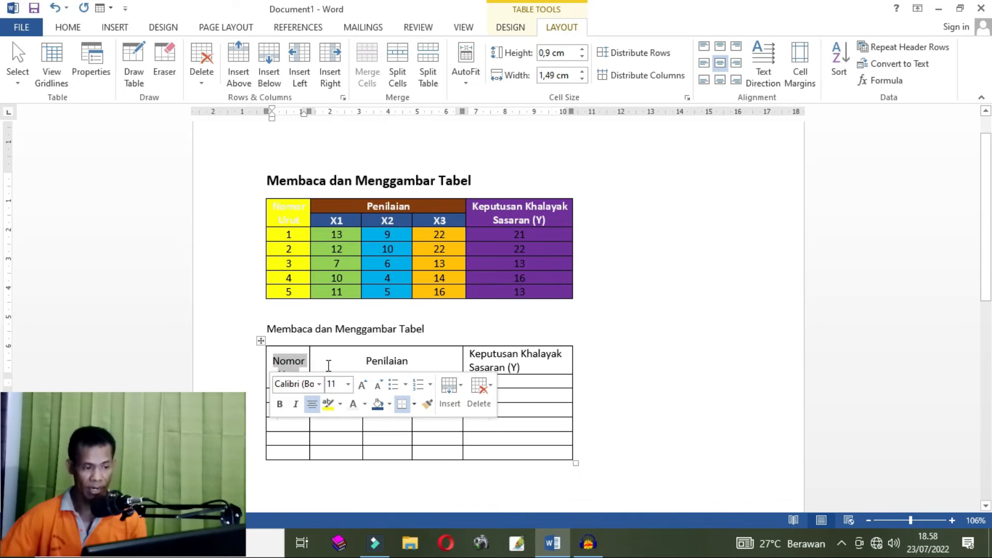
{"action": "left_click", "coordinate": [281, 355]}
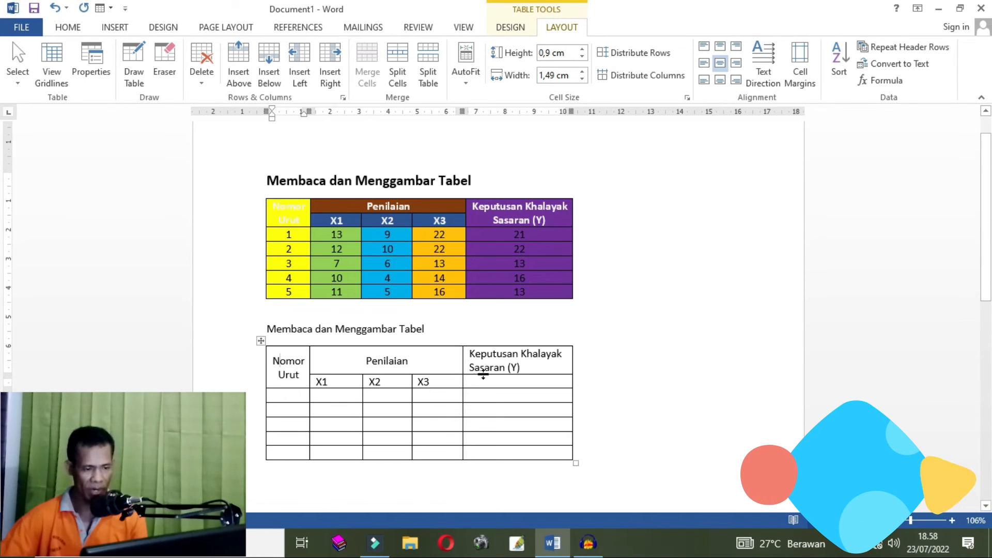
- Merge the Keputusan Khalayak Sasaran (Y) cell with the cell below it and center its text
{"action": "left_click_drag", "start_coordinate": [497, 355], "coordinate": [503, 373]}
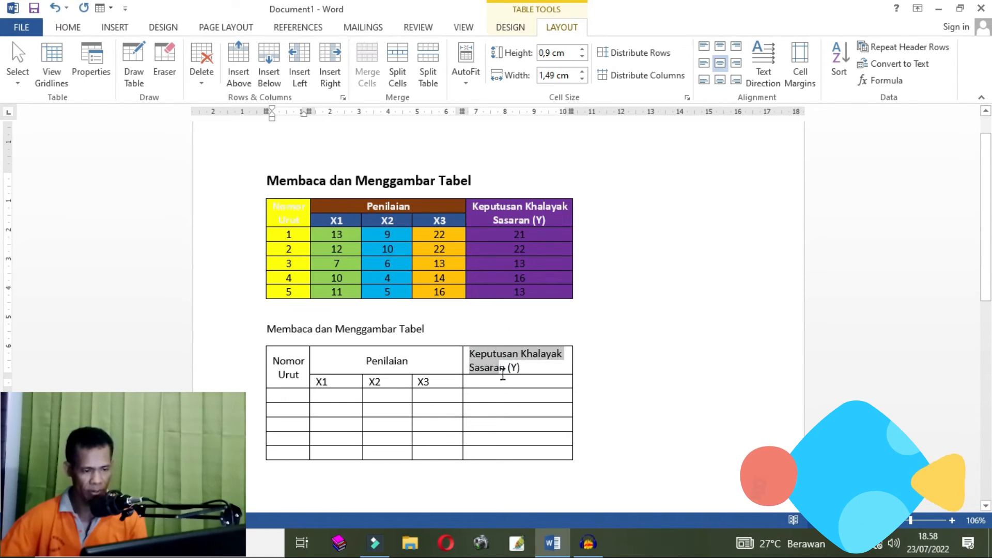
{"action": "left_click", "coordinate": [504, 369]}
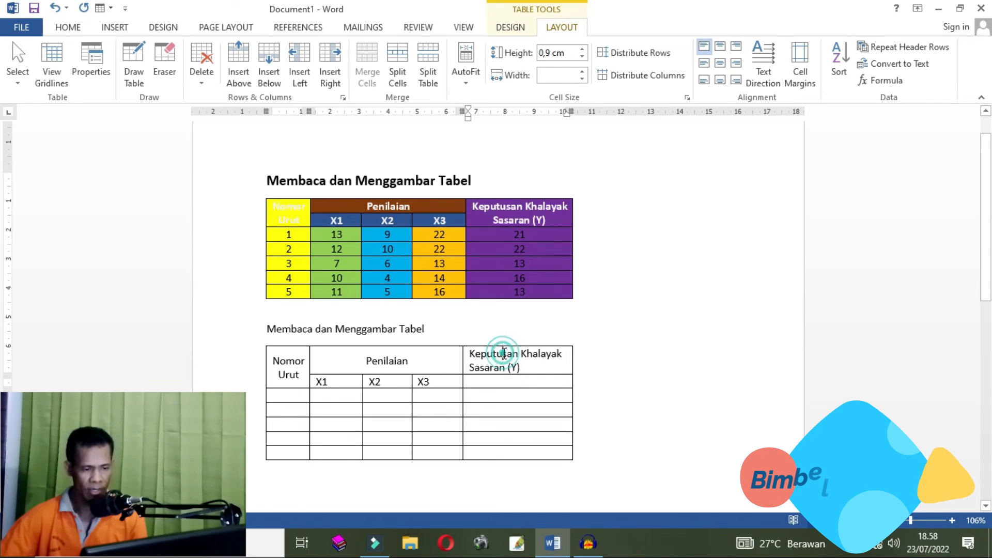
{"action": "left_click_drag", "start_coordinate": [504, 355], "coordinate": [509, 375]}
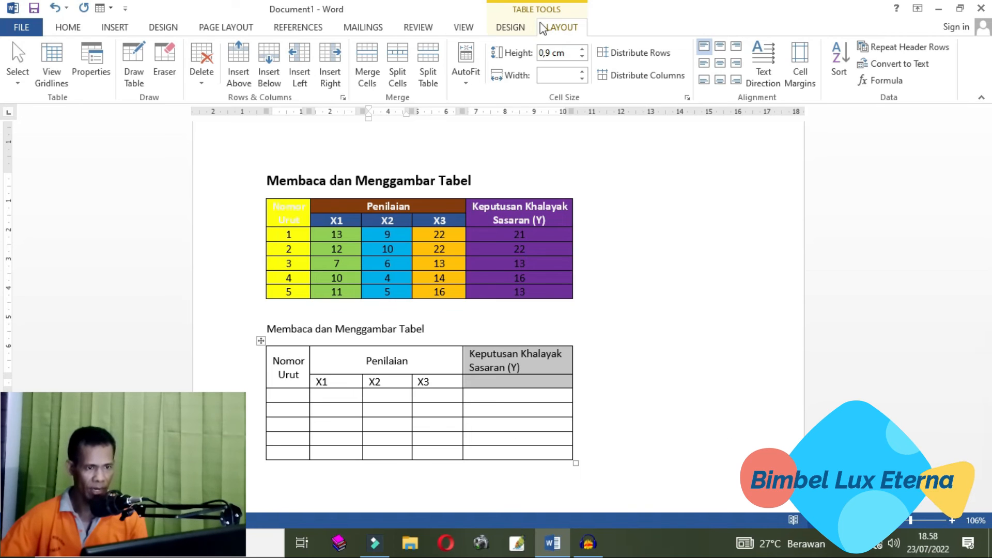
{"action": "left_click", "coordinate": [563, 28]}
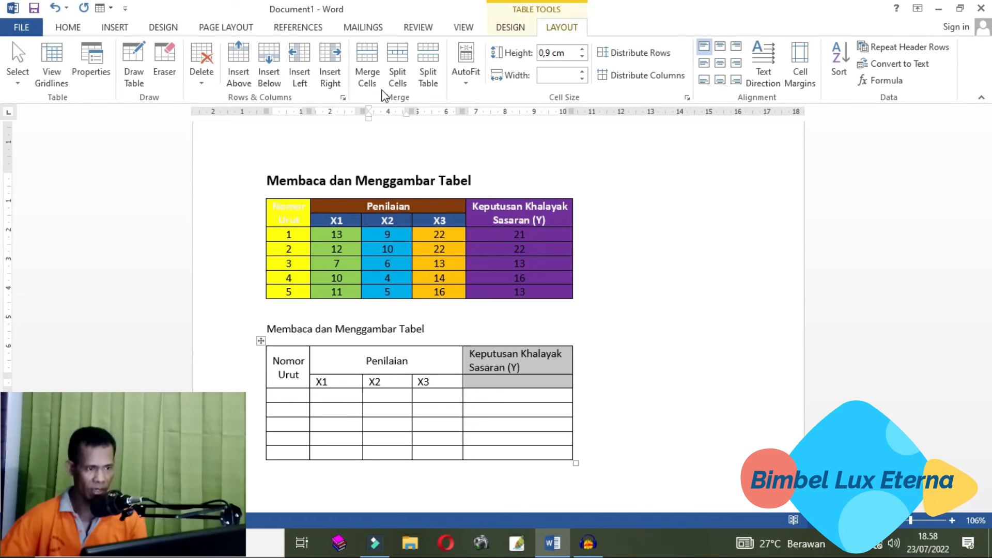
{"action": "left_click", "coordinate": [376, 75]}
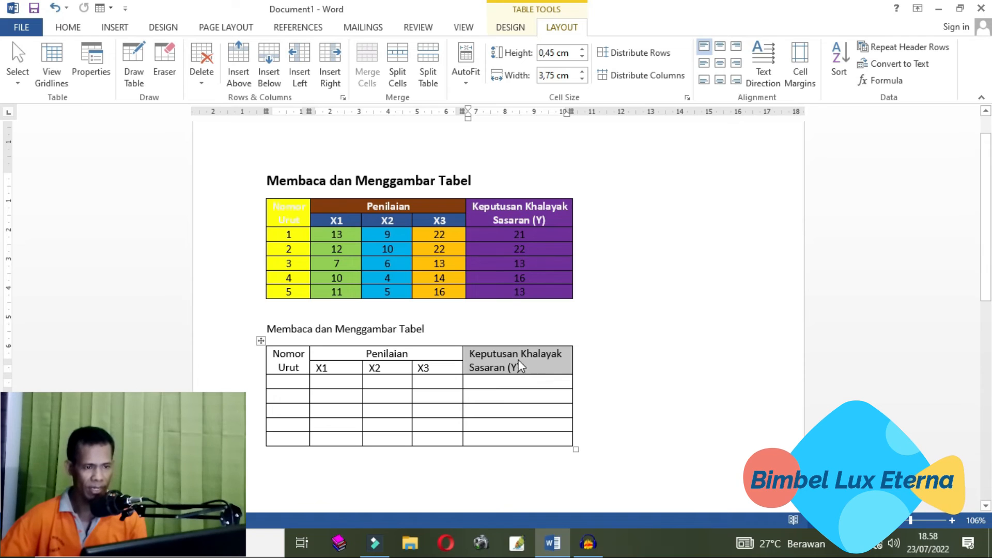
{"action": "left_click", "coordinate": [719, 62]}
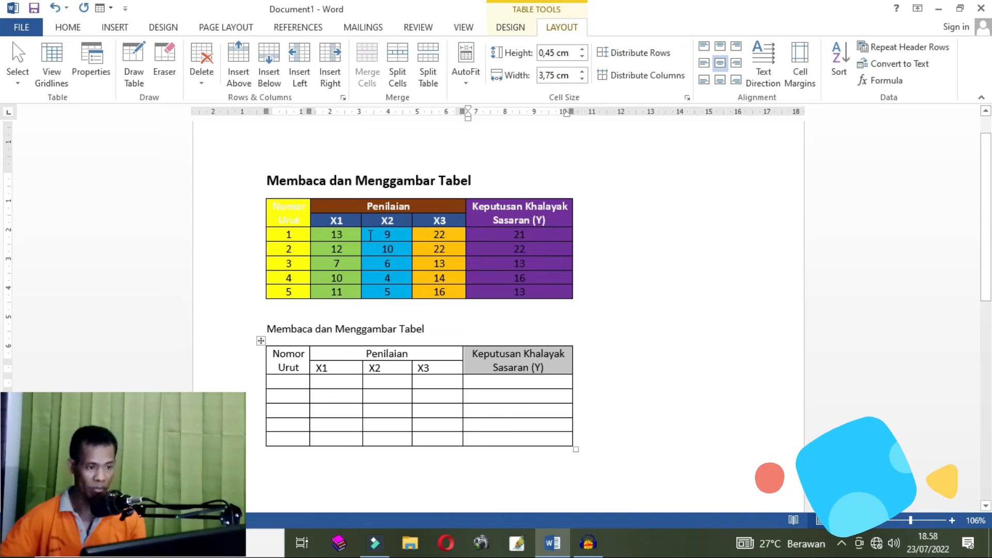
- Give the Nomor Urut, Penilaian and X1–X3 header cells white text and dark brown shading
{"action": "left_click", "coordinate": [273, 351]}
{"action": "left_click", "coordinate": [452, 365]}
{"action": "left_click_drag", "start_coordinate": [414, 366], "coordinate": [274, 350]}
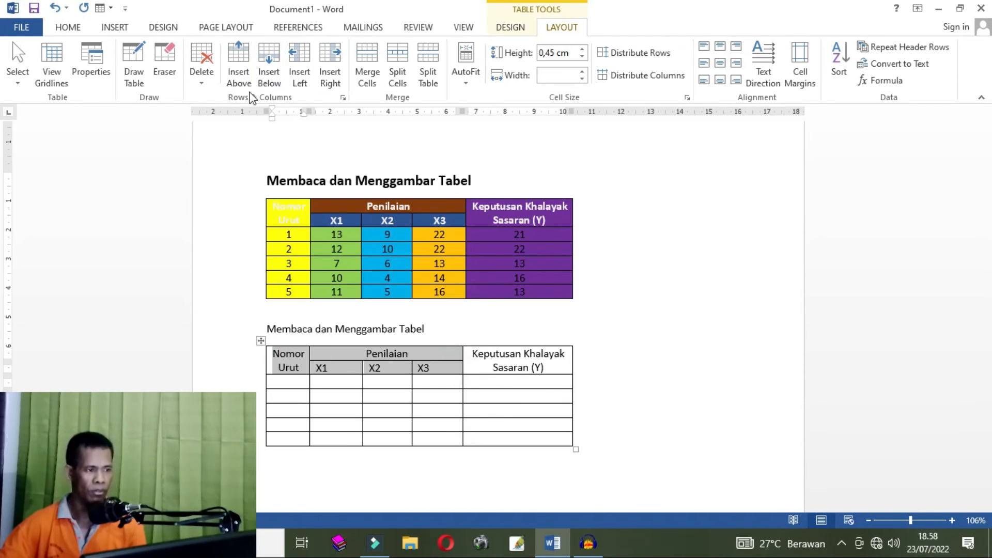
{"action": "left_click", "coordinate": [66, 27]}
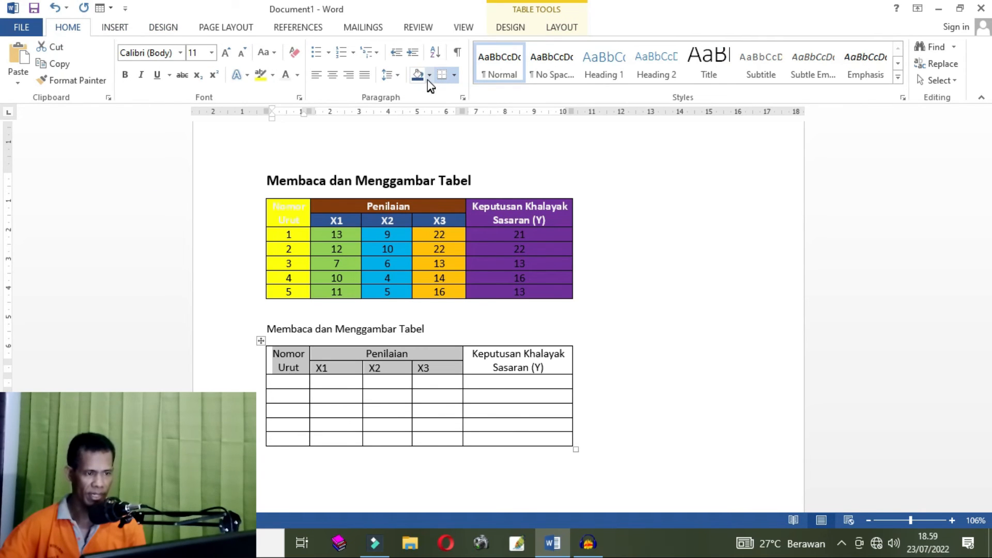
{"action": "left_click", "coordinate": [287, 76]}
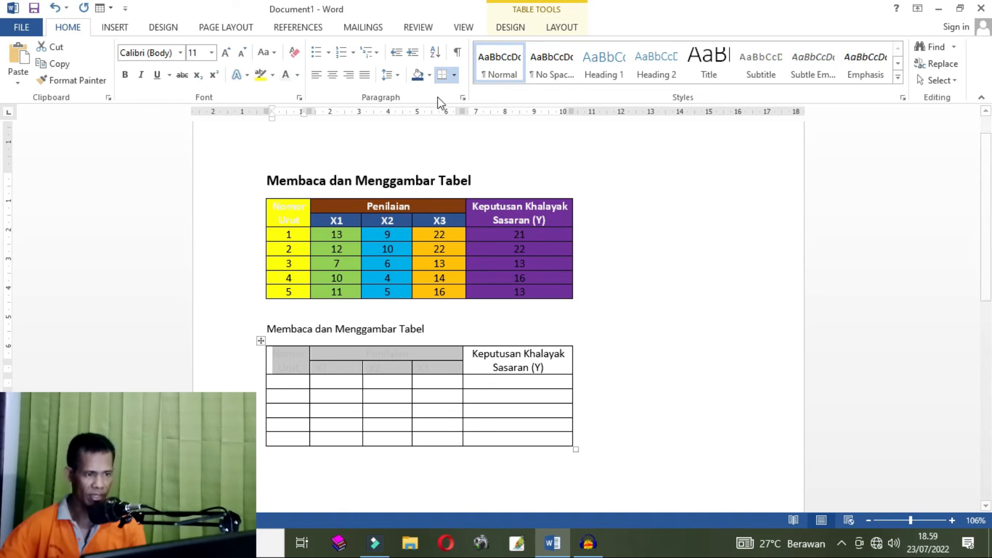
{"action": "left_click", "coordinate": [429, 75]}
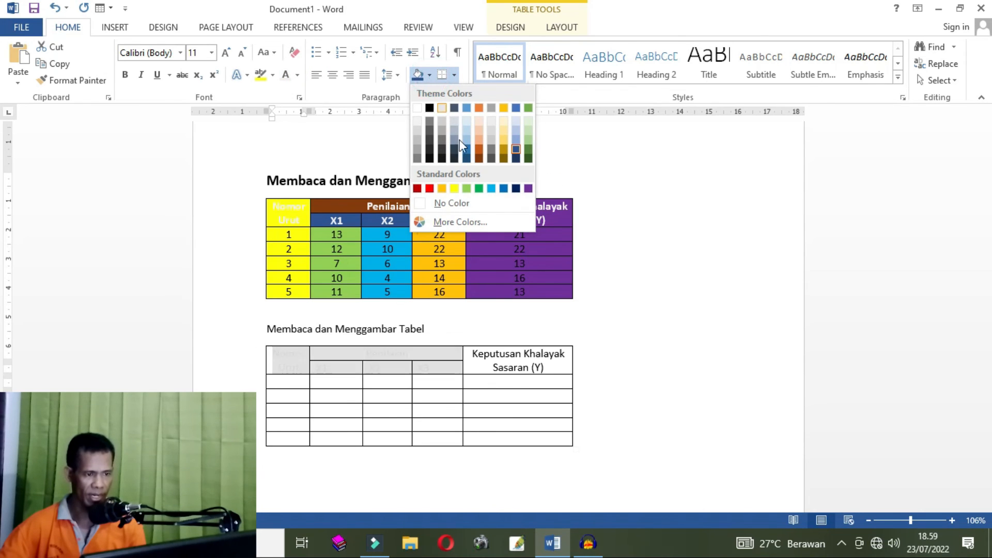
{"action": "left_click", "coordinate": [480, 158]}
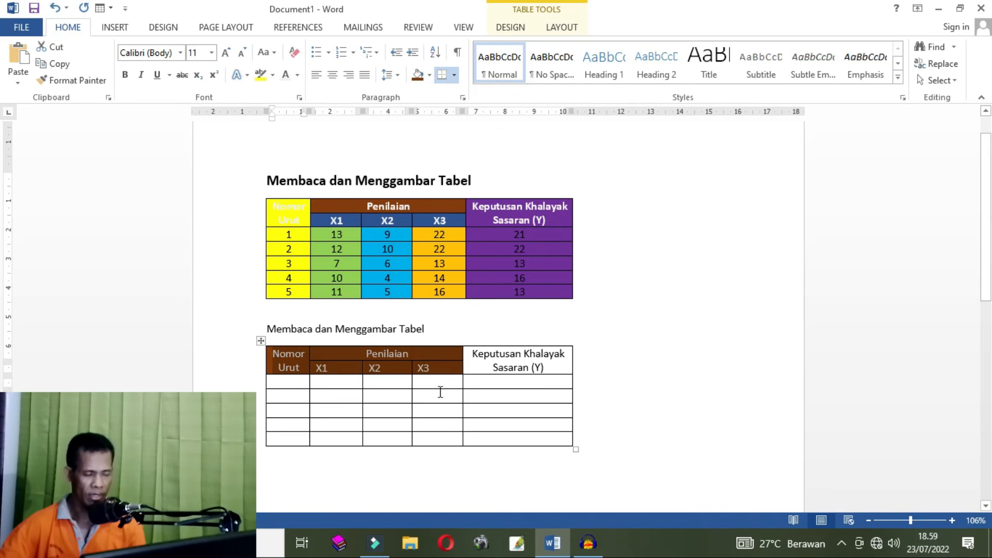
- Make the Keputusan Khalayak Sasaran (Y) header bold with white text and dark brown shading
{"action": "left_click", "coordinate": [551, 367]}
{"action": "left_click_drag", "start_coordinate": [551, 366], "coordinate": [462, 354]}
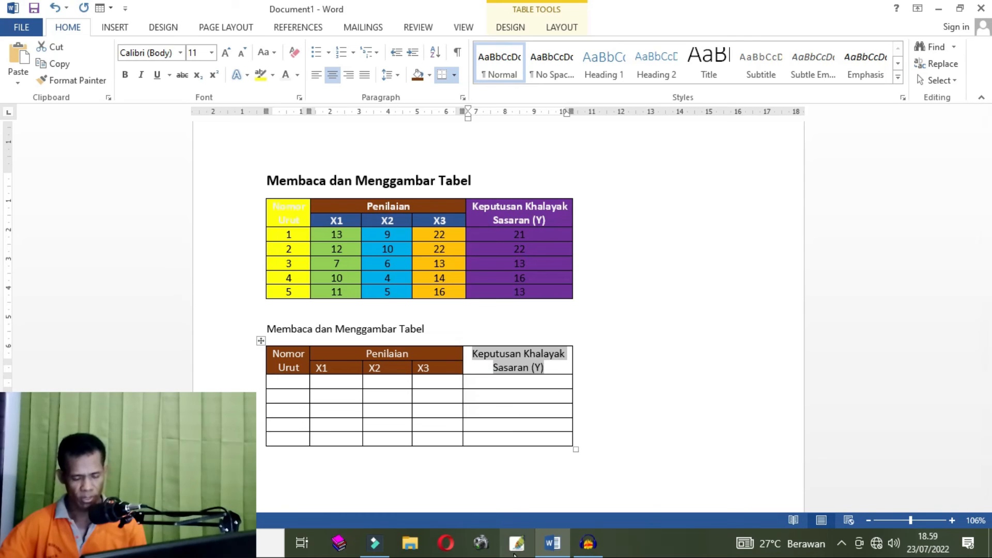
{"action": "key", "text": "ctrl+b"}
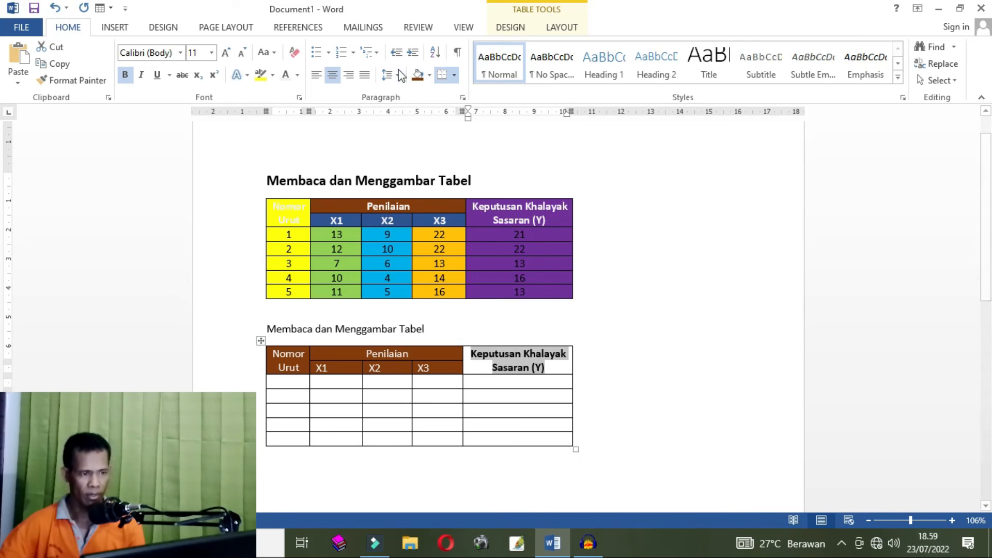
{"action": "left_click", "coordinate": [285, 75]}
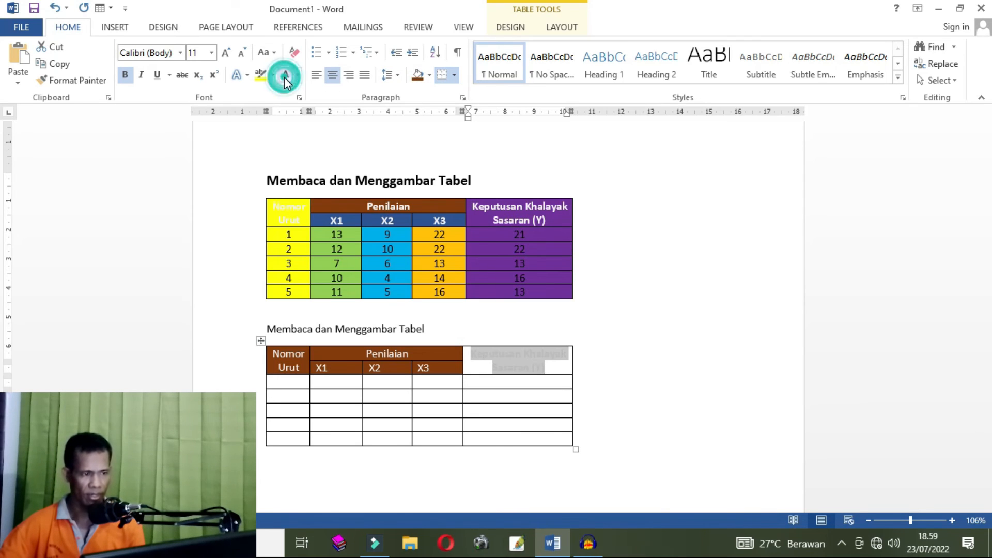
{"action": "left_click", "coordinate": [416, 75]}
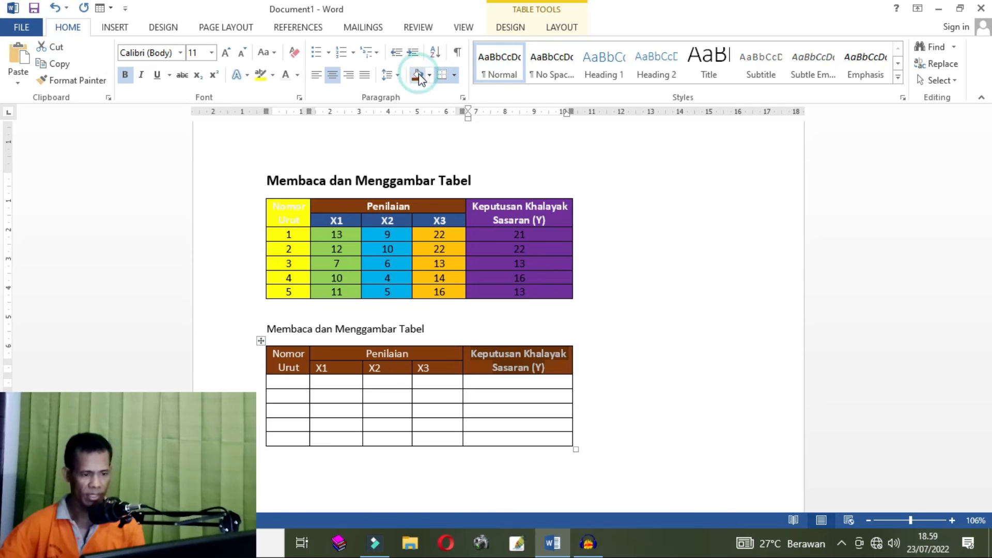
- Bold and center the Nomor Urut, Penilaian and X1–X3 header text
{"action": "left_click_drag", "start_coordinate": [440, 365], "coordinate": [253, 356]}
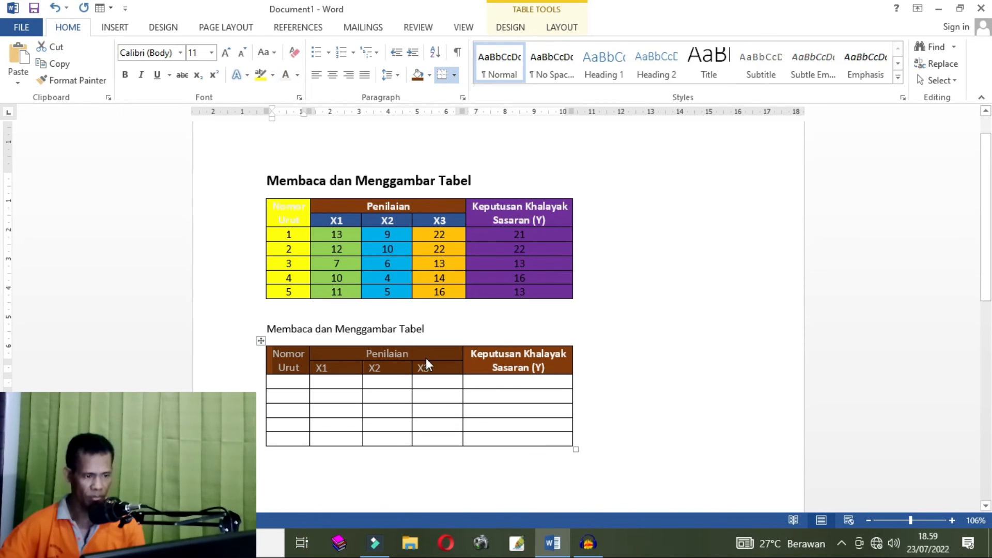
{"action": "left_click", "coordinate": [126, 76]}
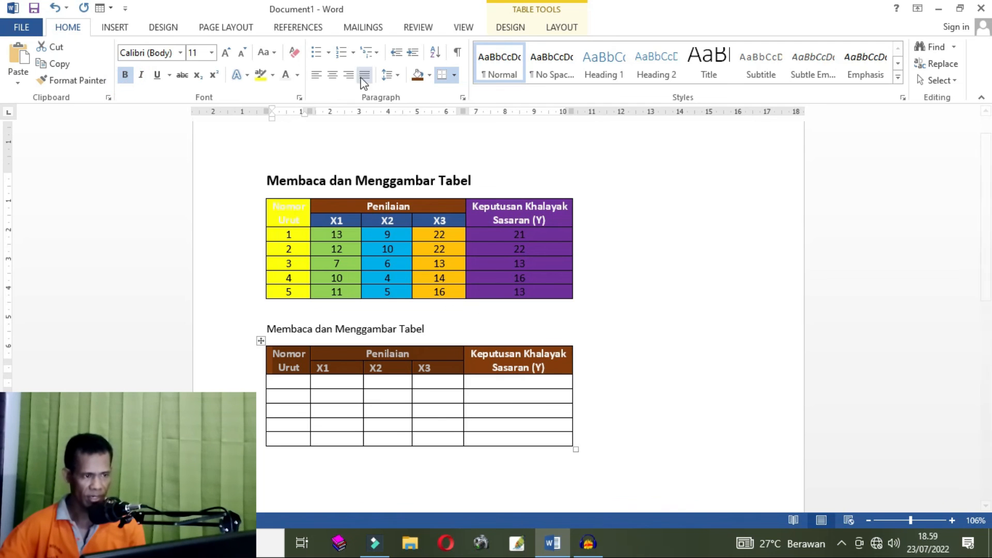
{"action": "left_click", "coordinate": [332, 75]}
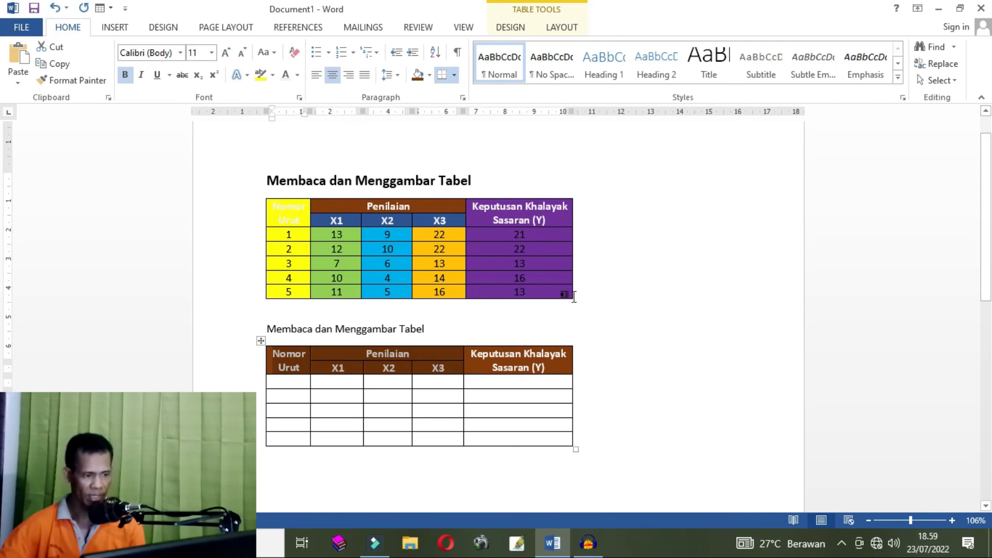
- Enter the row numbers 1 to 5 down the Nomor Urut column
{"action": "left_click", "coordinate": [539, 383]}
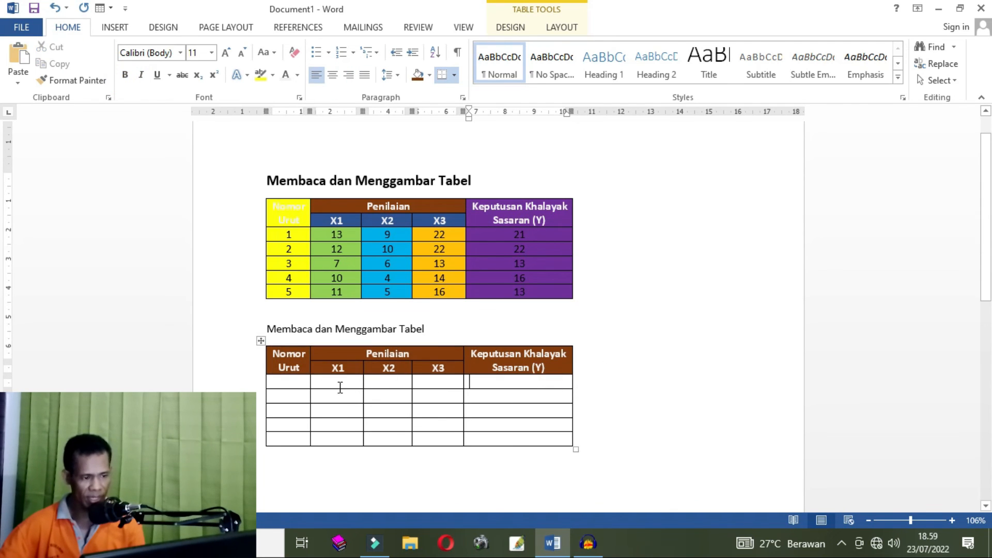
{"action": "left_click", "coordinate": [301, 383]}
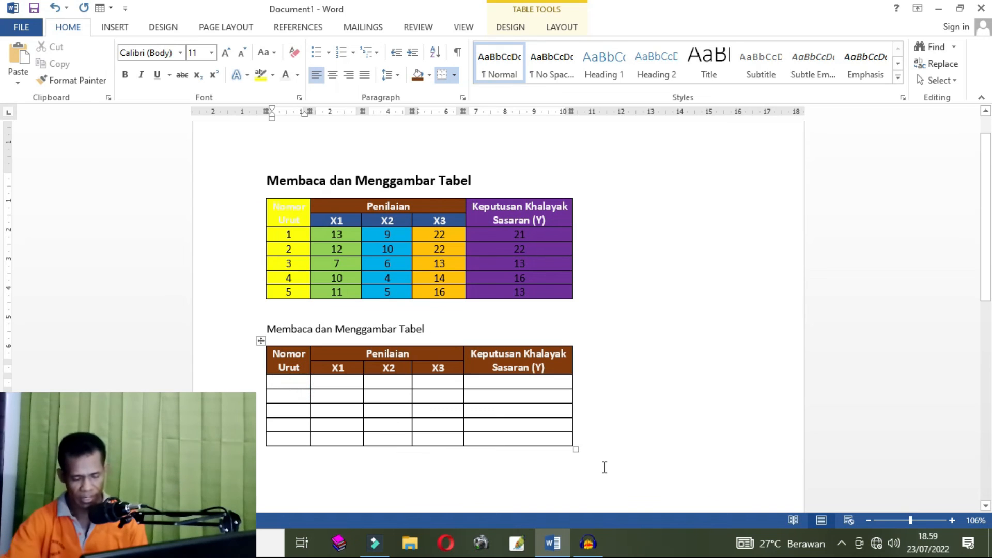
{"action": "type", "text": "1"}
{"action": "key", "text": "Down"}
{"action": "type", "text": "2"}
{"action": "key", "text": "Down"}
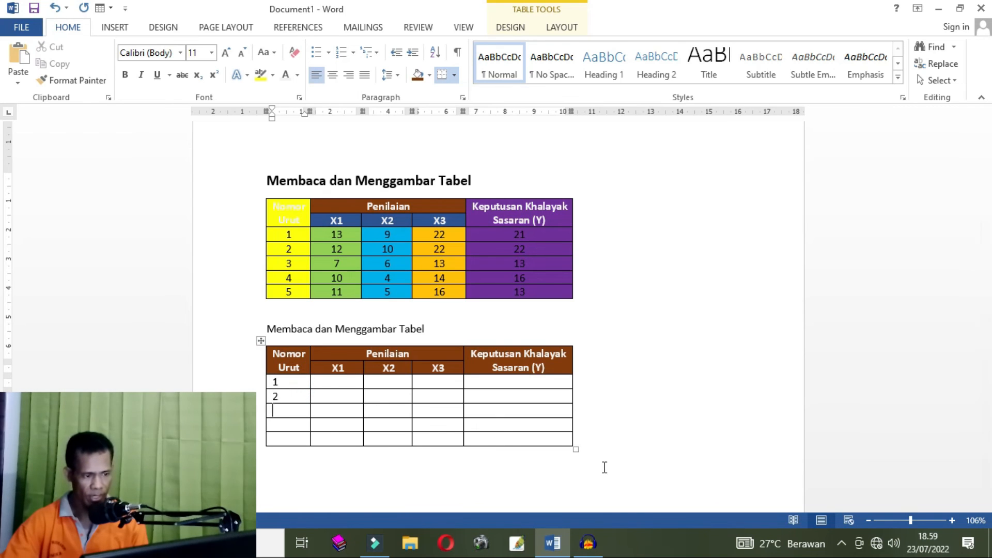
{"action": "type", "text": "5"}
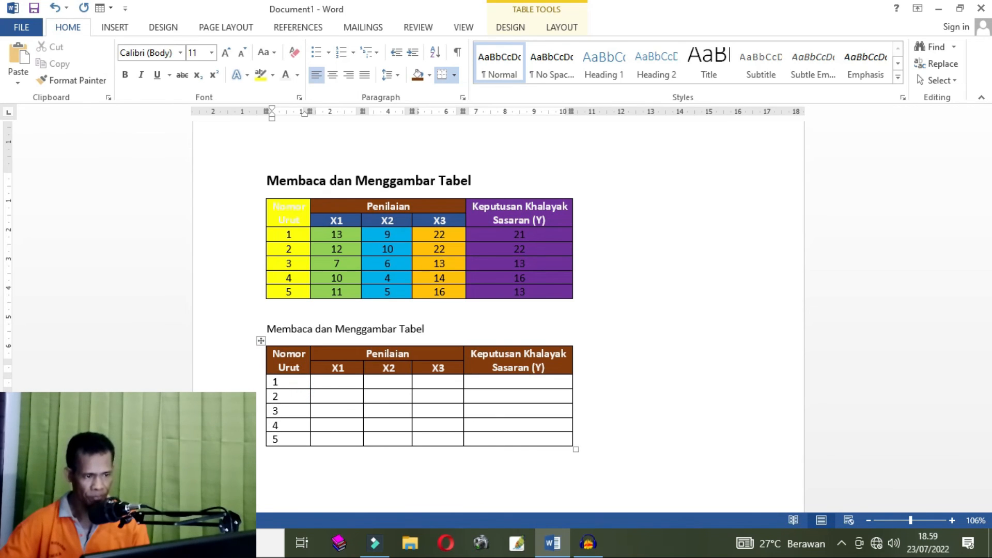
- Enter 13, 12, 7, 10 and 11 down the X1 column
{"action": "left_click", "coordinate": [340, 385]}
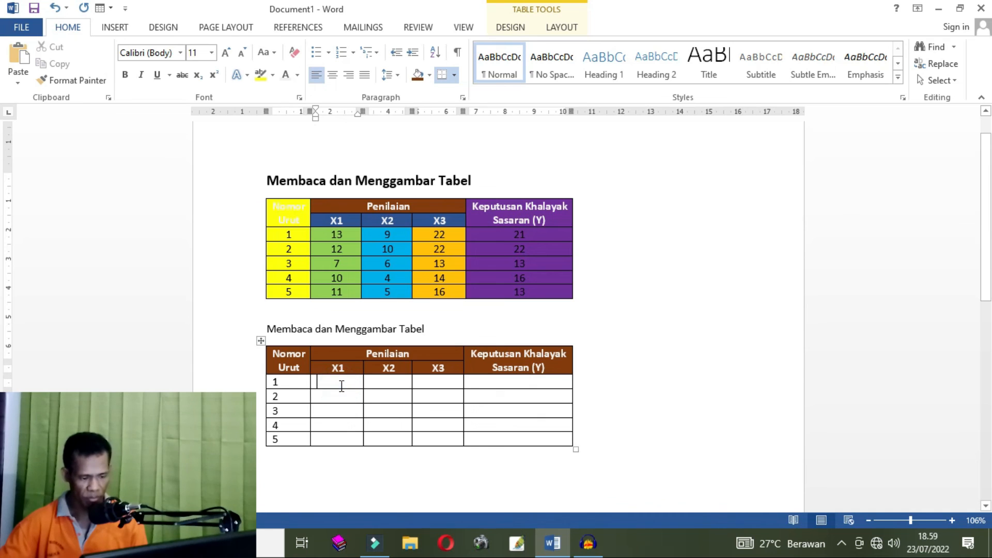
{"action": "type", "text": "13"}
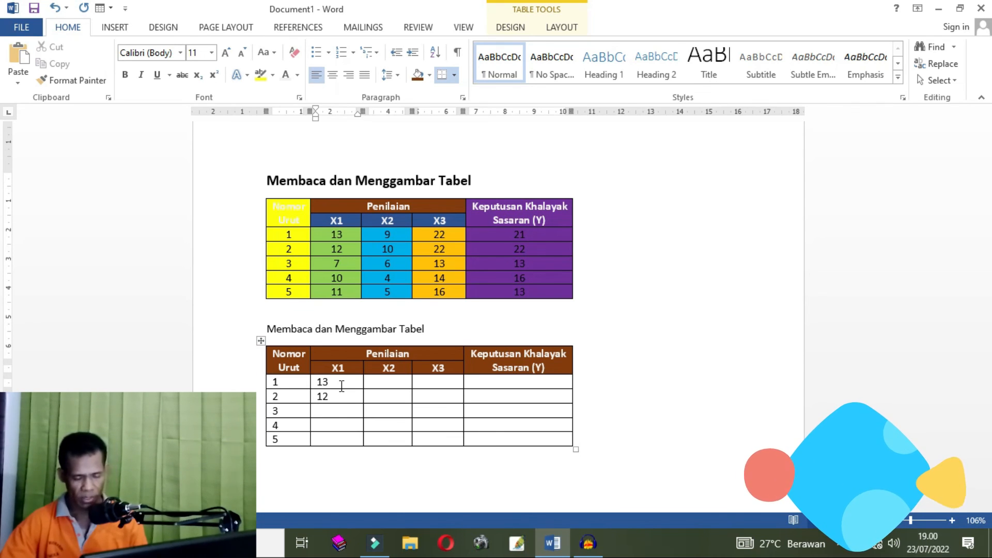
{"action": "type", "text": "7"}
{"action": "key", "text": "Down"}
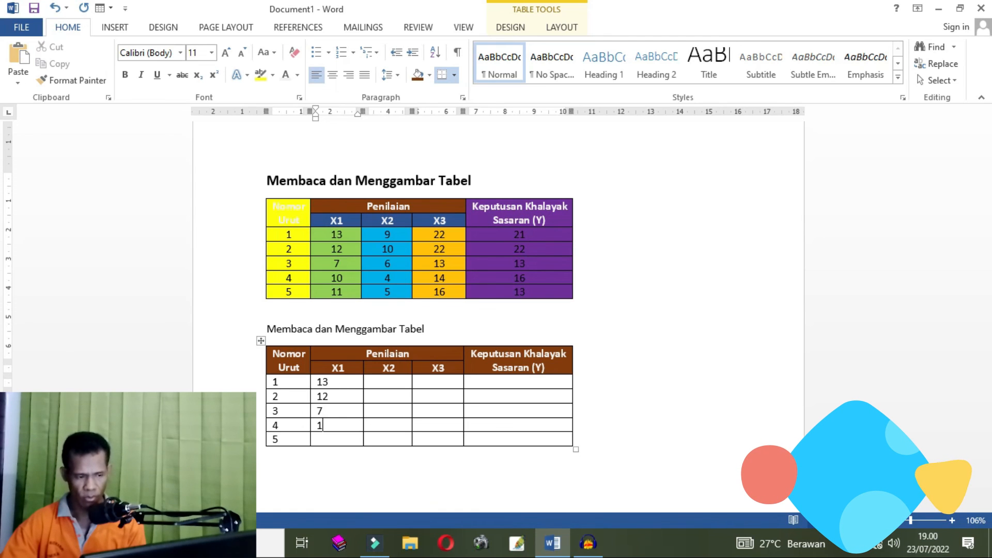
{"action": "type", "text": "11"}
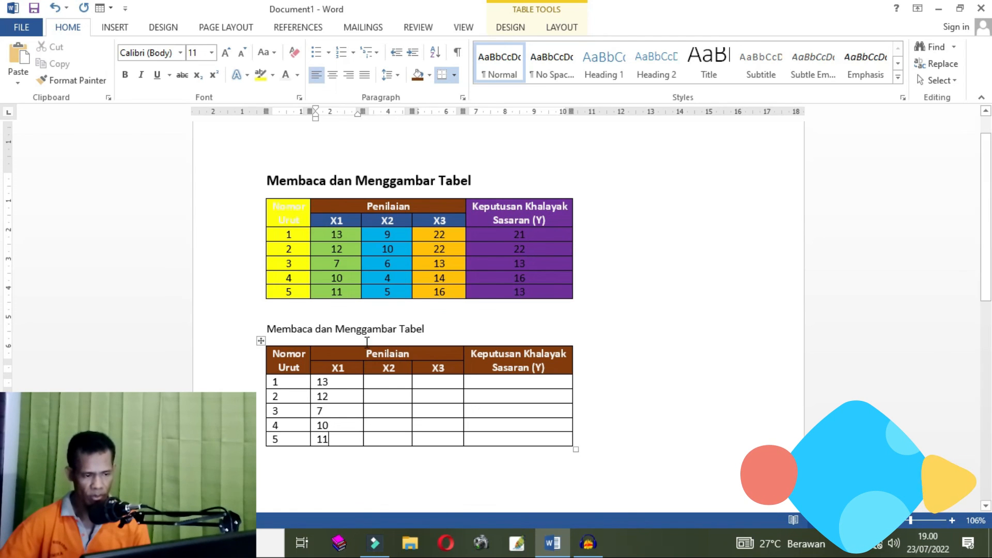
- Enter 9, 10, 6, 4, 5 down the X2 column and 22, 22, 13, 14, 16 down the X3 column
{"action": "left_click", "coordinate": [386, 382]}
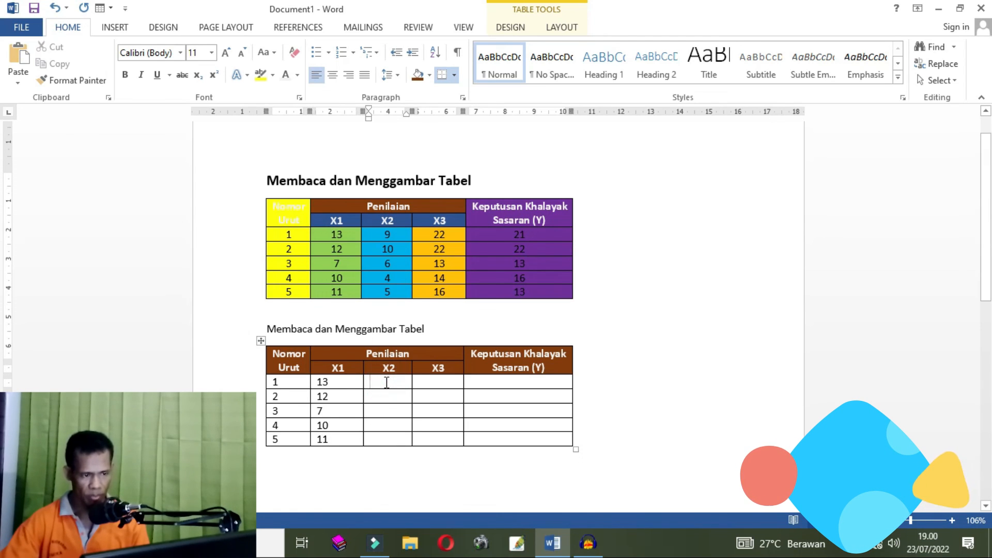
{"action": "type", "text": "9"}
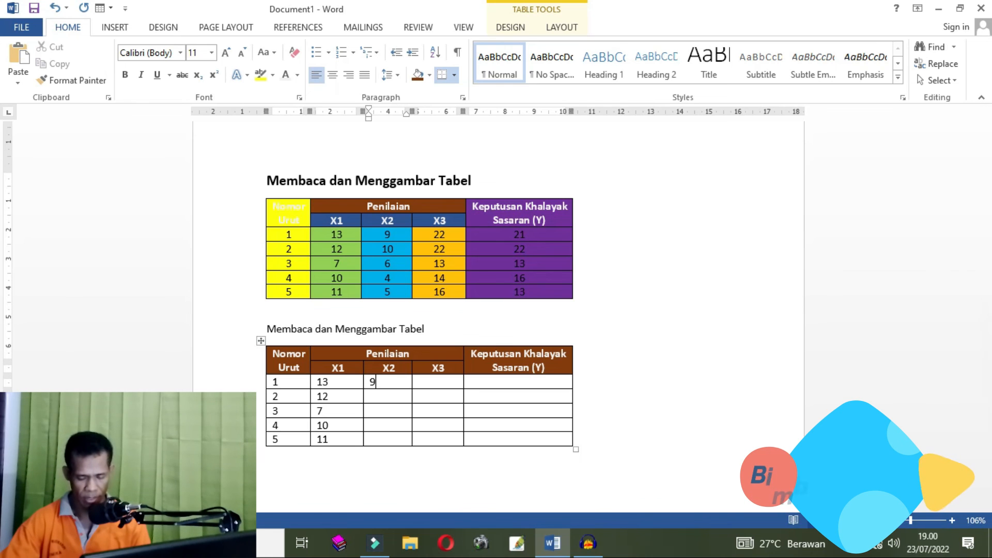
{"action": "key", "text": "Down"}
{"action": "type", "text": "10"}
{"action": "key", "text": "Down"}
{"action": "type", "text": "6"}
{"action": "key", "text": "Down"}
{"action": "type", "text": "4"}
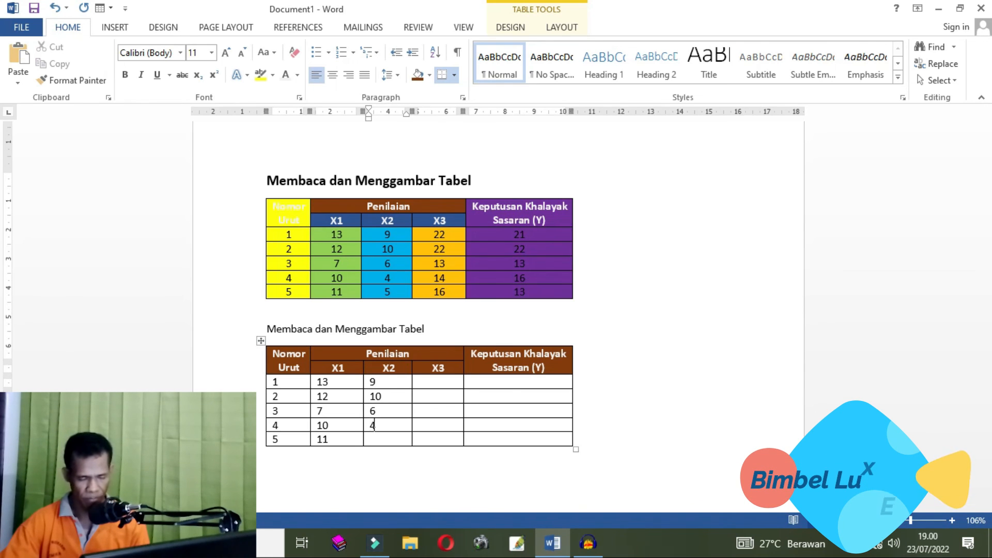
{"action": "left_click", "coordinate": [443, 380]}
{"action": "type", "text": "22"}
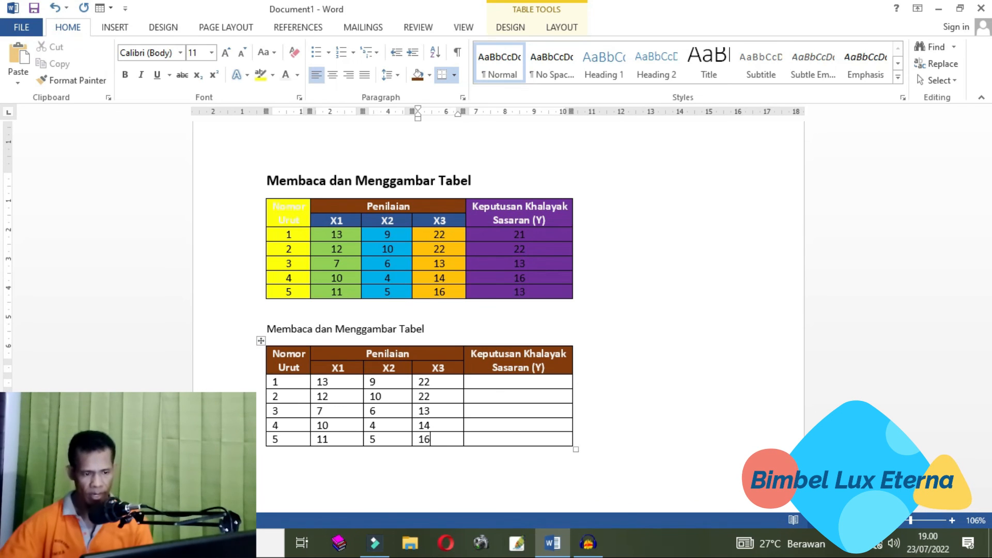
- Enter 21, 22, 13, 16 and 13 down the Keputusan Khalayak Sasaran (Y) column
{"action": "left_click", "coordinate": [523, 382]}
{"action": "type", "text": "21"}
{"action": "key", "text": "Down"}
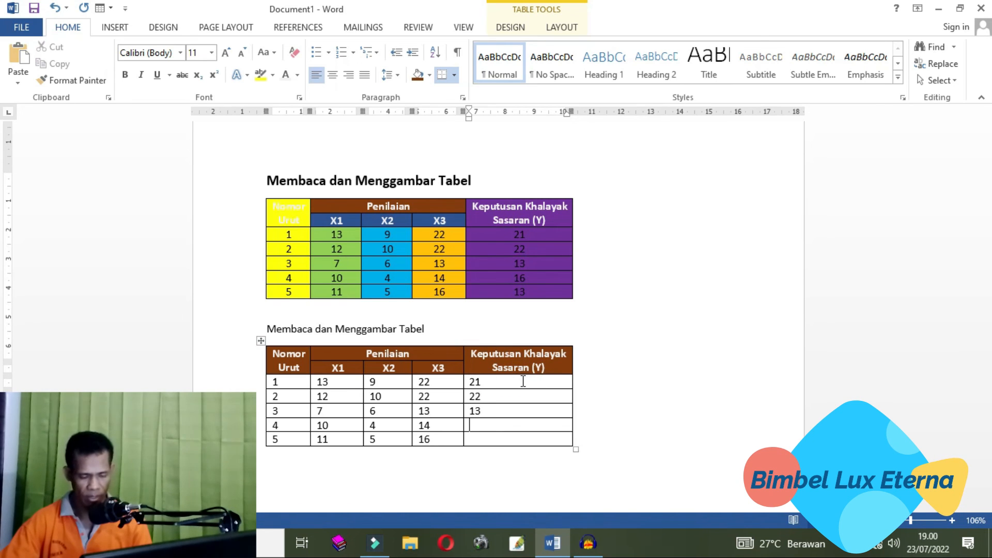
{"action": "type", "text": "13"}
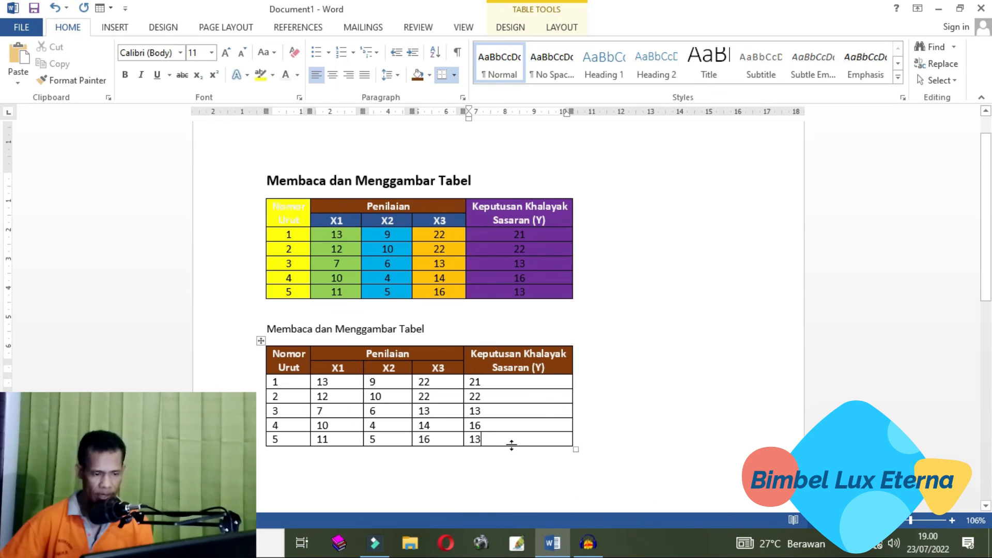
- Center the text of all five data rows in the new table
{"action": "left_click_drag", "start_coordinate": [504, 436], "coordinate": [274, 382]}
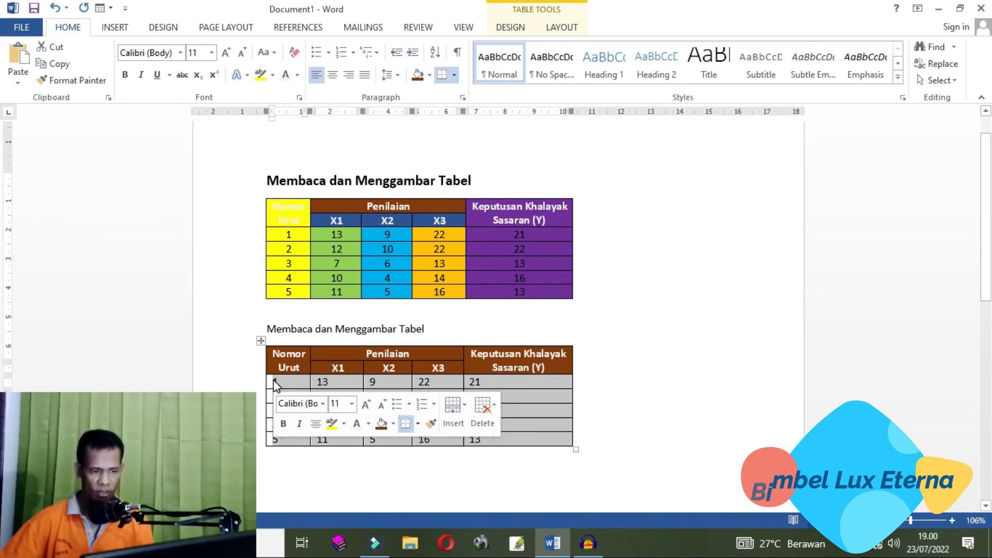
{"action": "left_click", "coordinate": [336, 76]}
{"action": "left_click", "coordinate": [650, 397]}
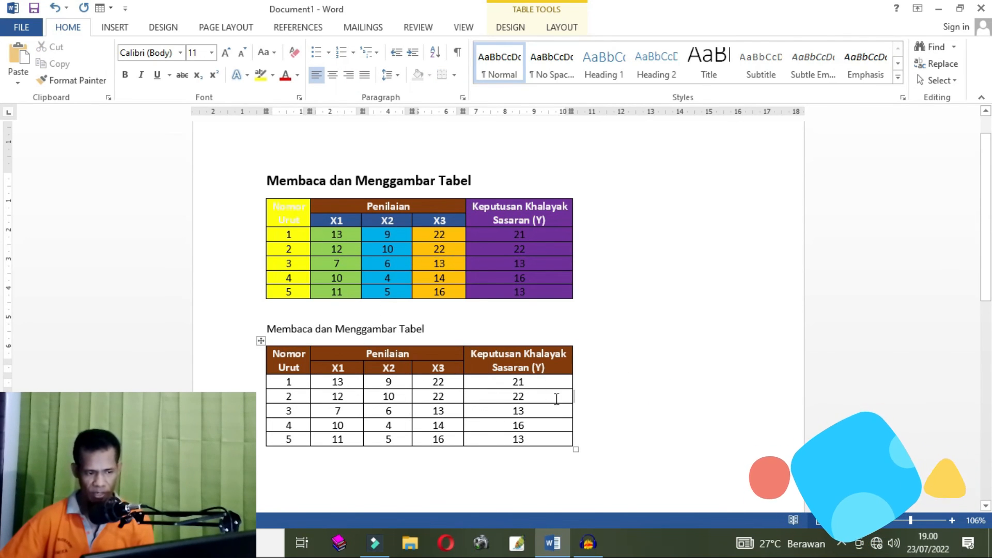
- Make the second 'Membaca dan Menggambar Tabel' title bold
{"action": "triple_click", "coordinate": [447, 329]}
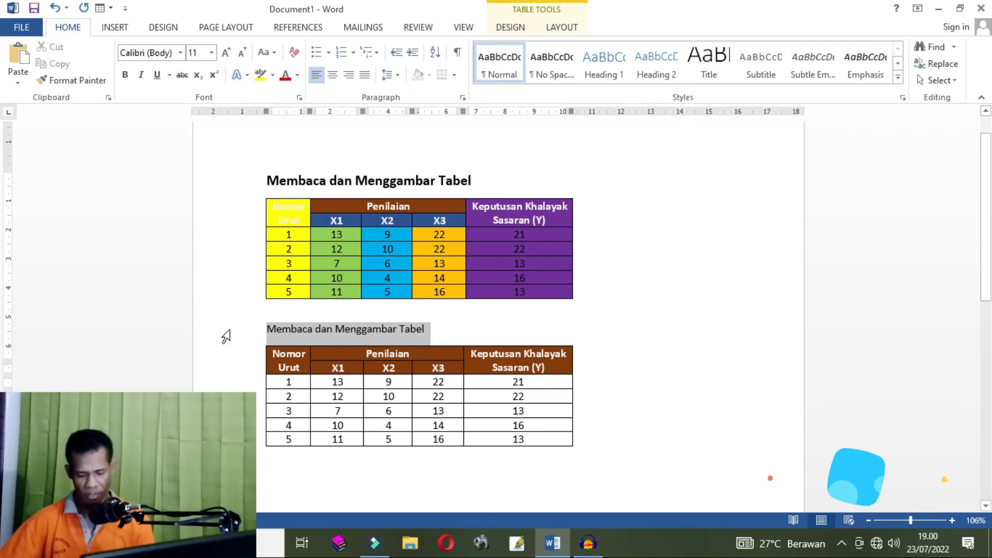
{"action": "key", "text": "ctrl+b"}
{"action": "left_click", "coordinate": [647, 407]}
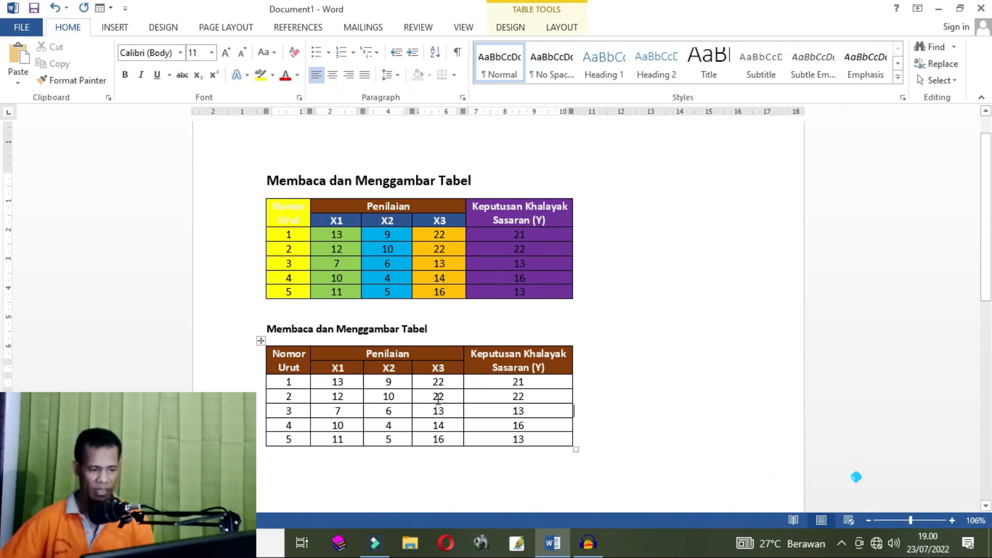